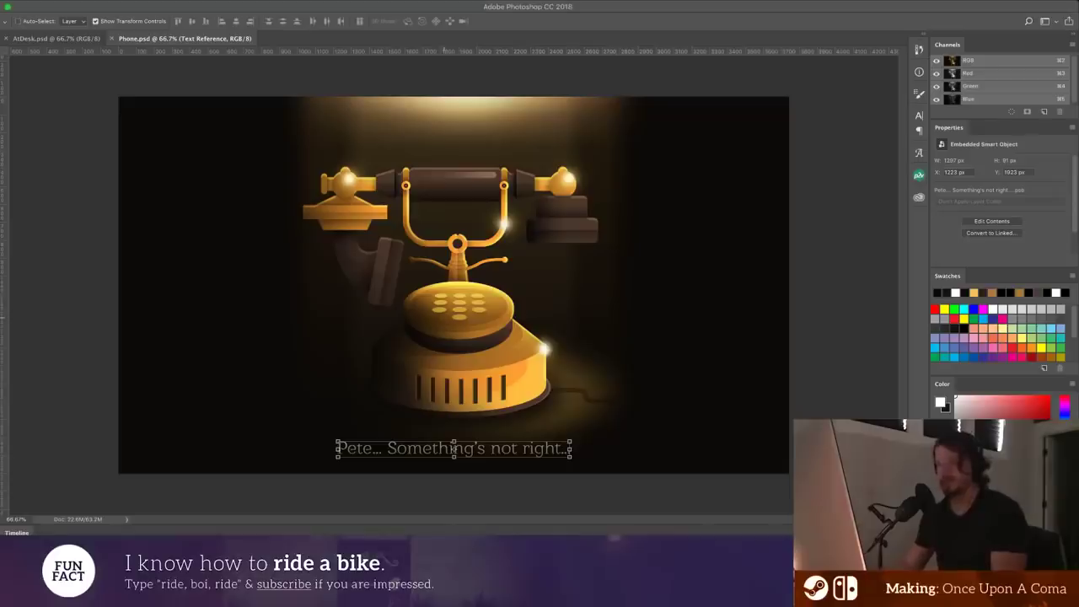
- Compare the Phone.psd and AtDesk.psd documents and select the Text Reference layer in AtDesk.psd
super+click(443, 317)
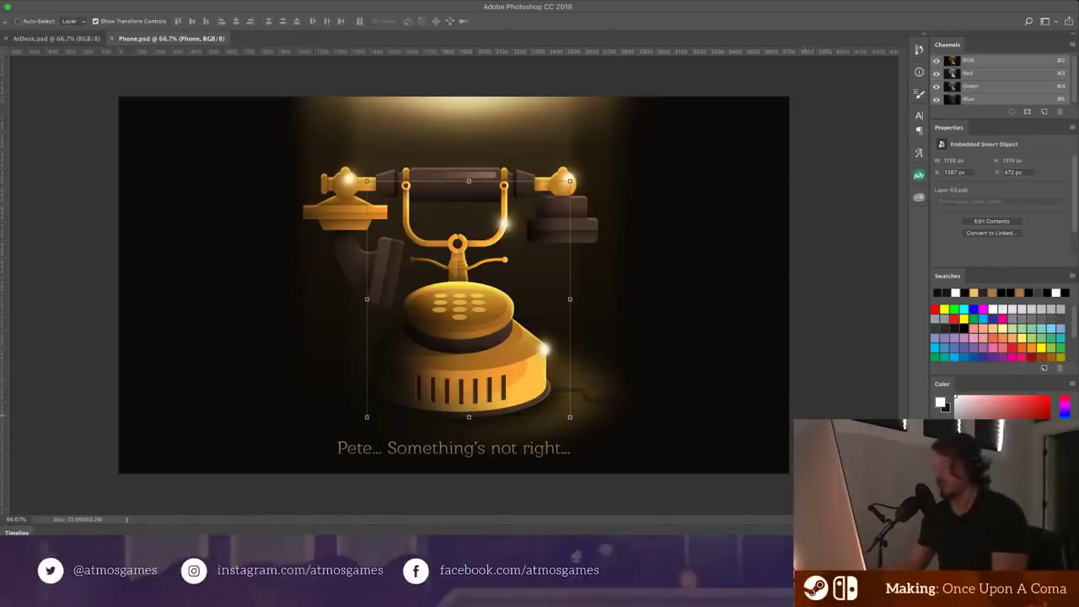
key(ctrl+Tab)
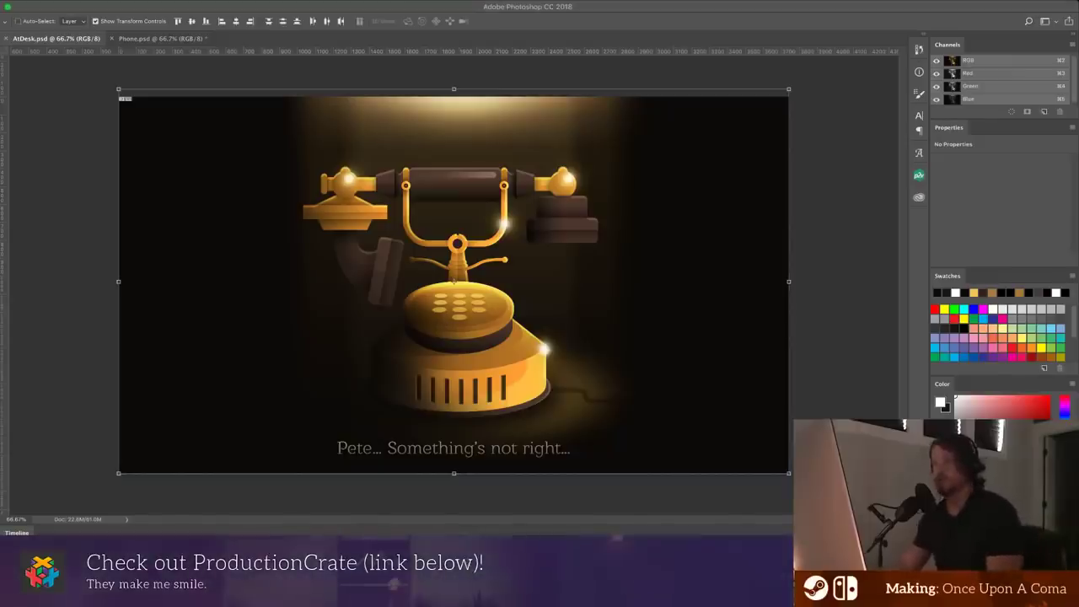
key(ctrl+Tab)
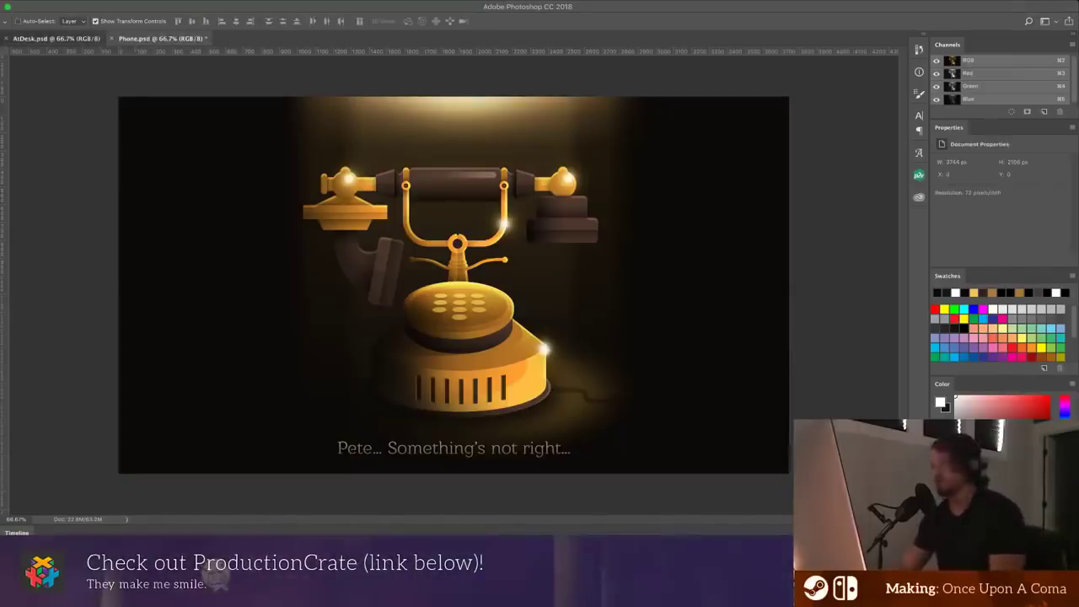
key(ctrl+Tab)
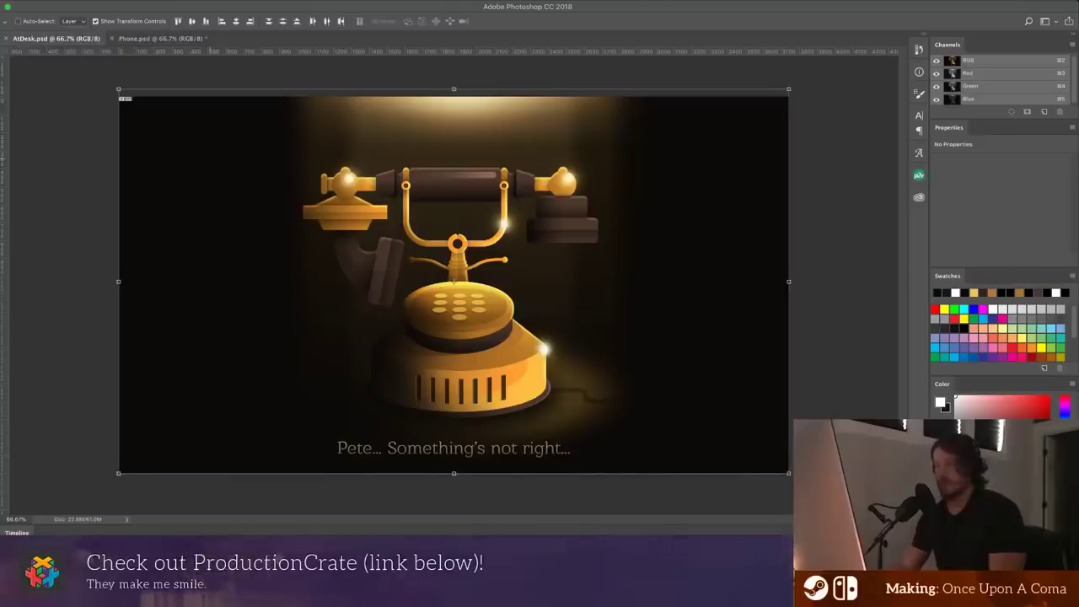
click(164, 38)
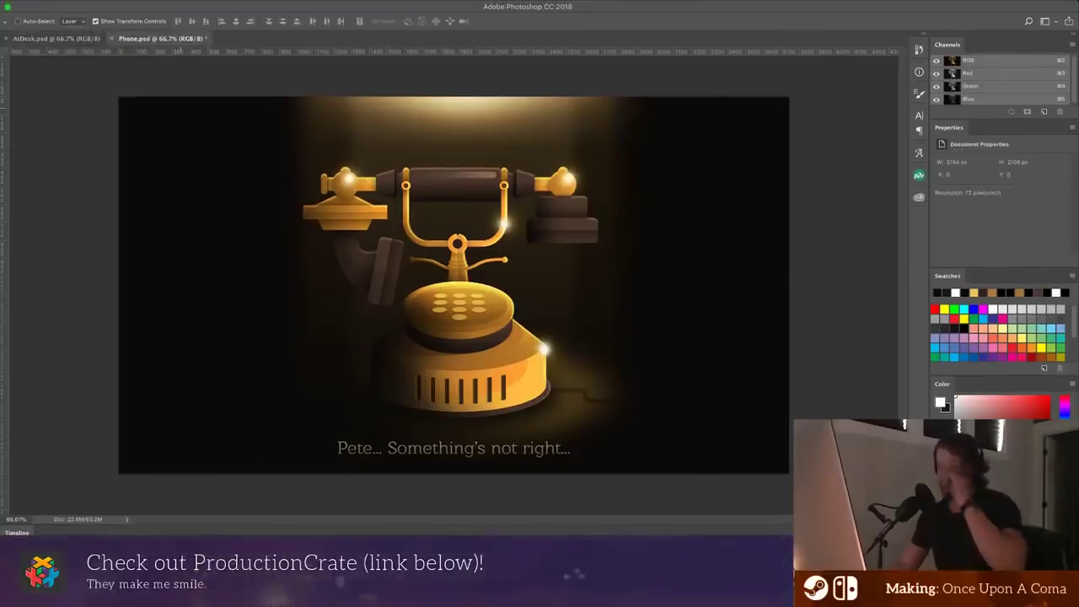
key(ctrl+Tab)
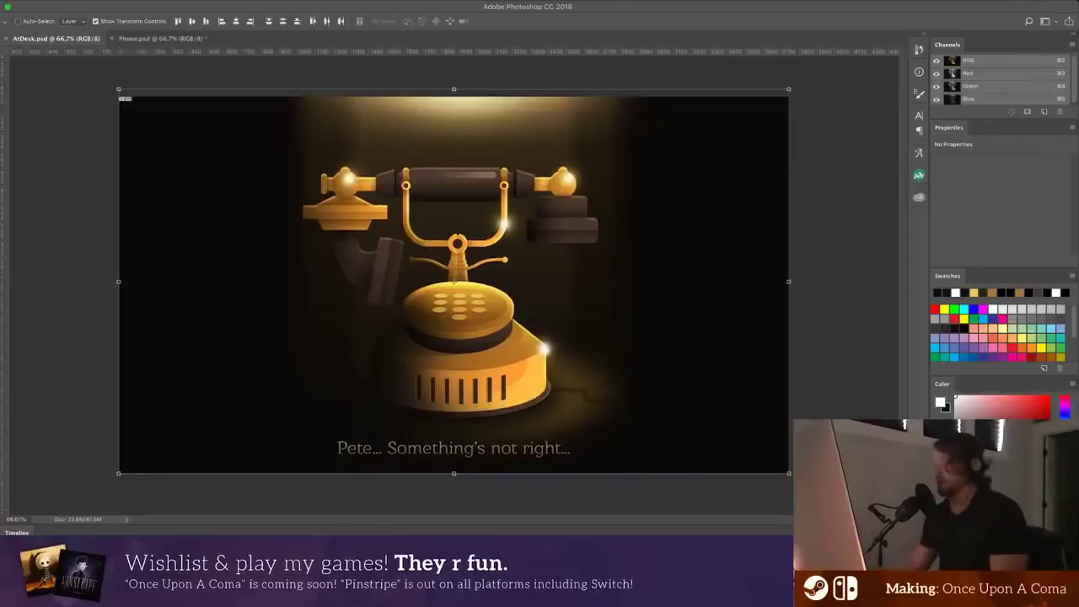
key(alt+bracketright)
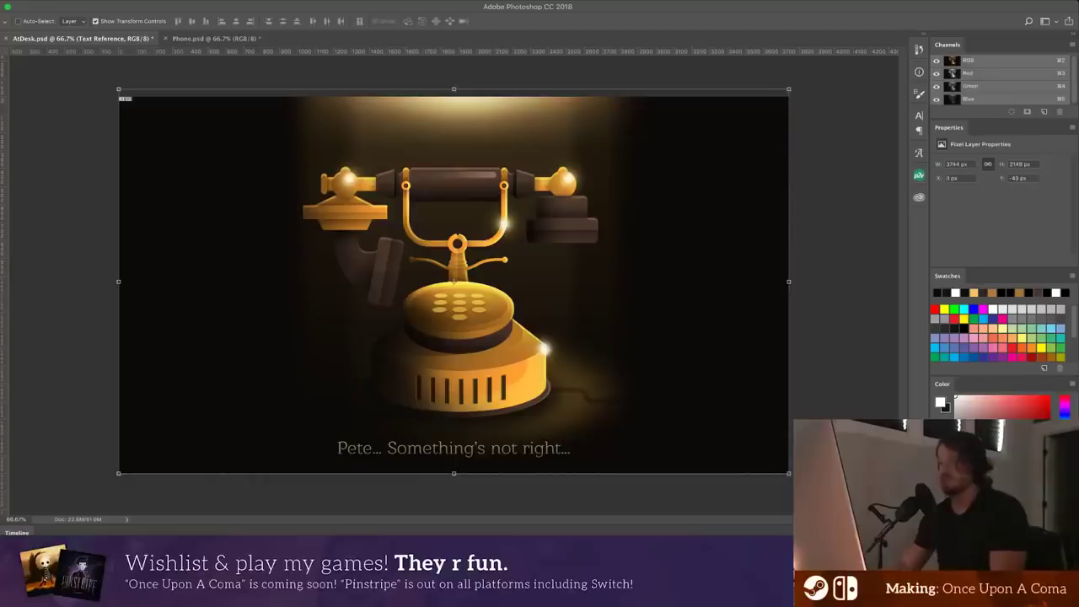
key(h)
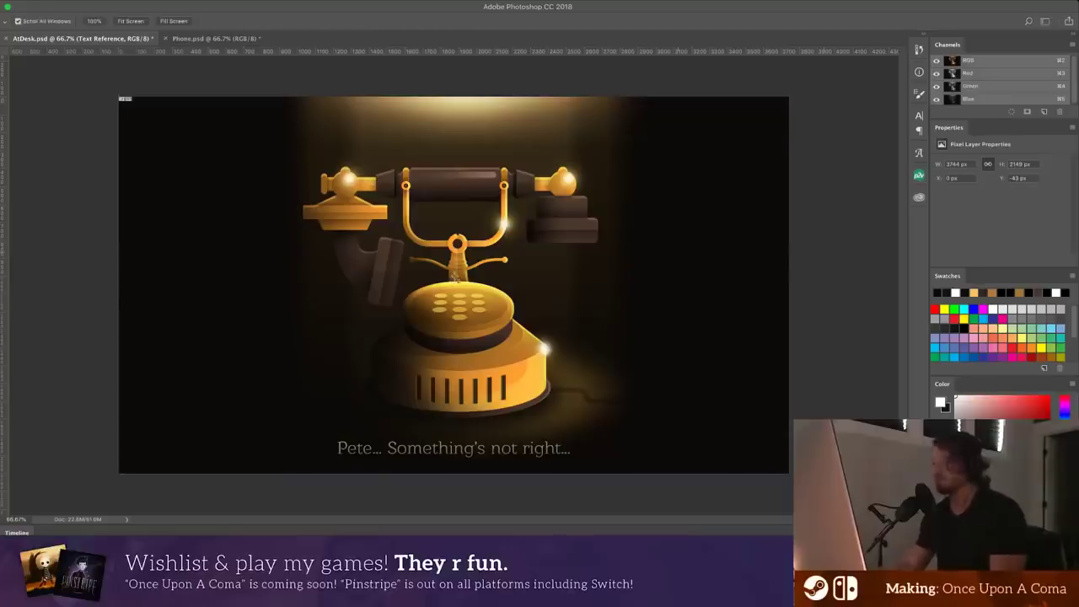
- Draw a rounded rectangle about 2070 by 3246 px with a 1000 px corner radius and move it to the canvas's horizontal centre
key(ctrl+f)
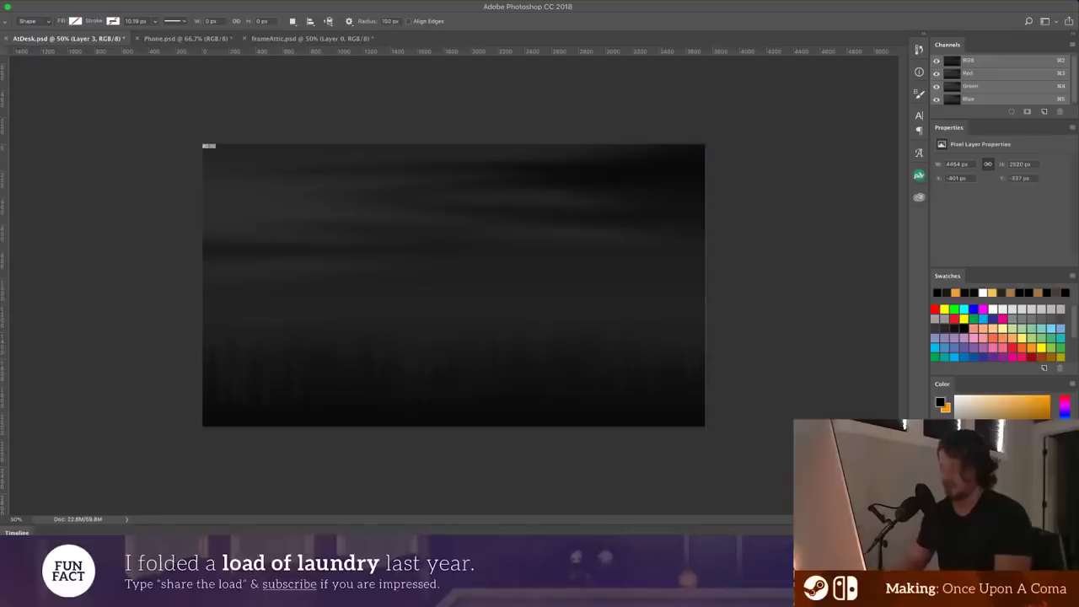
text(1000)
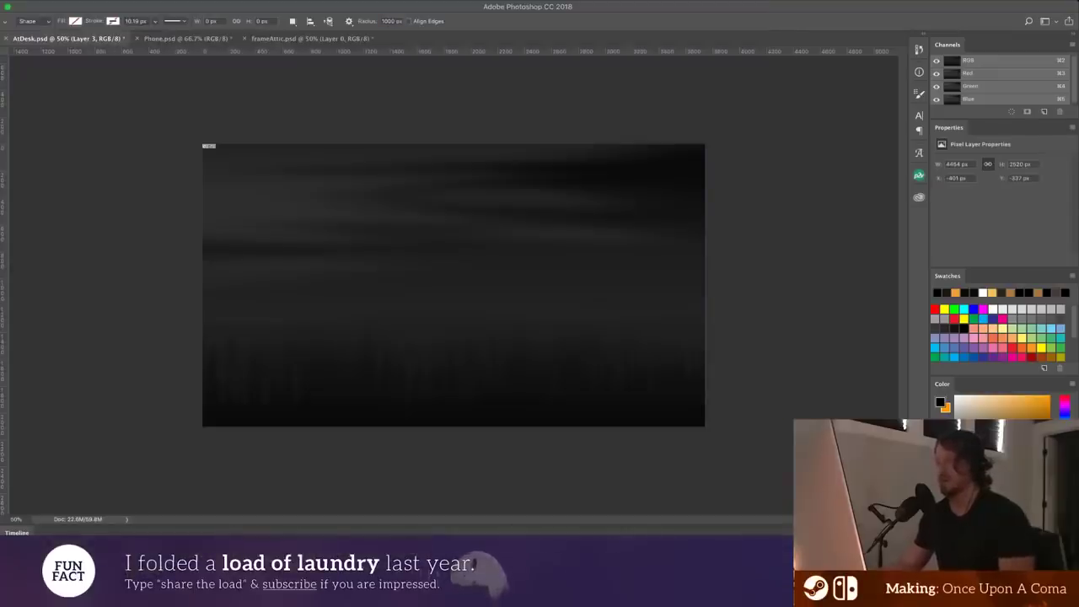
drag(478, 464, 681, 516)
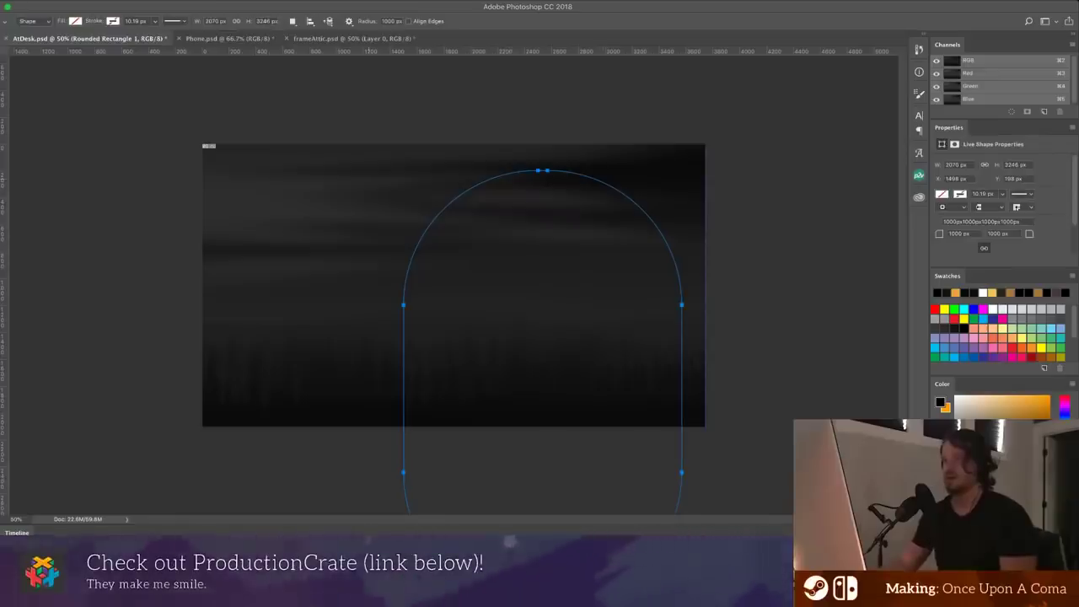
key(v)
drag(439, 260, 339, 258)
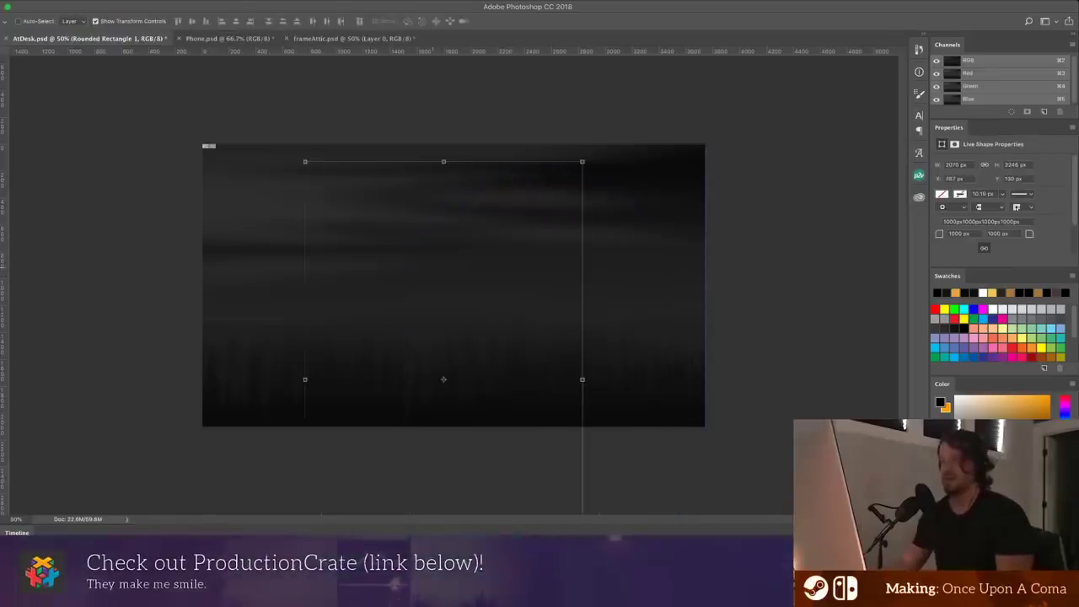
- Convert the rounded rectangle's path into a selection, undoing any stray small shape drawn inside it
key(u)
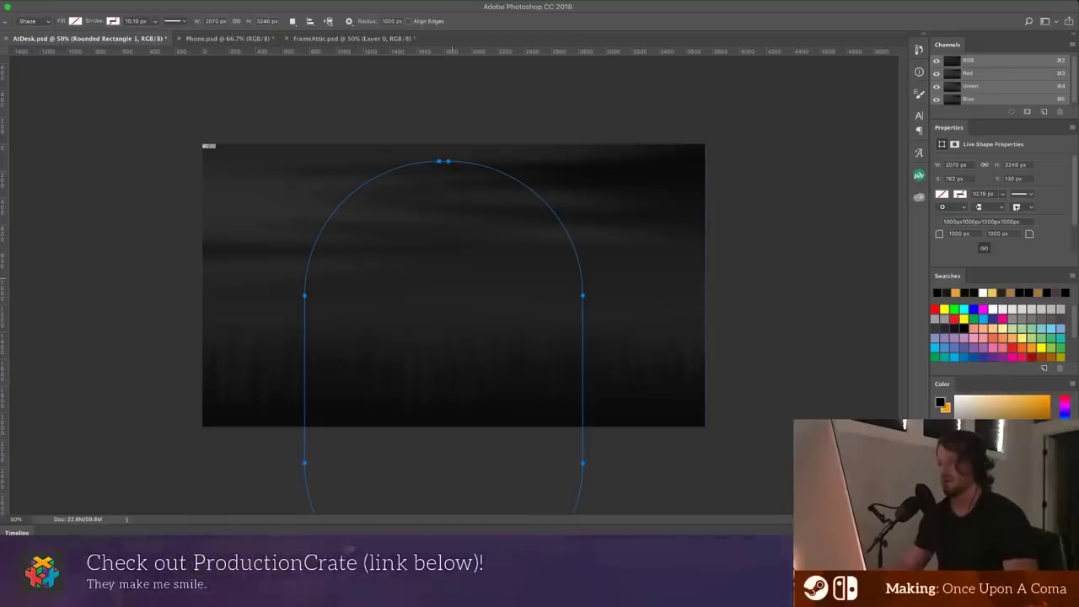
key(ctrl+Return)
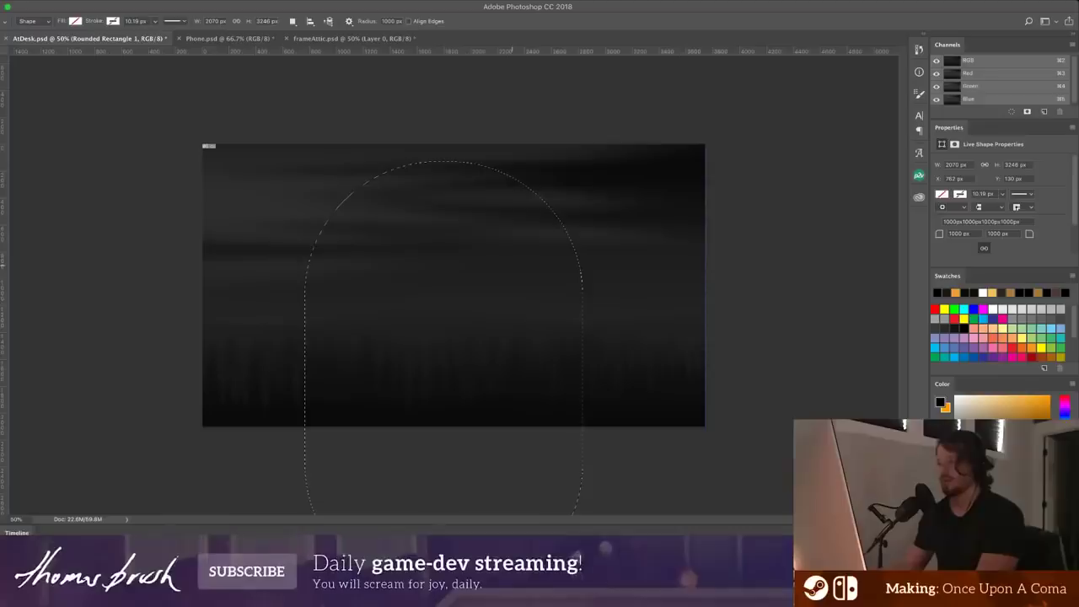
drag(468, 302, 476, 311)
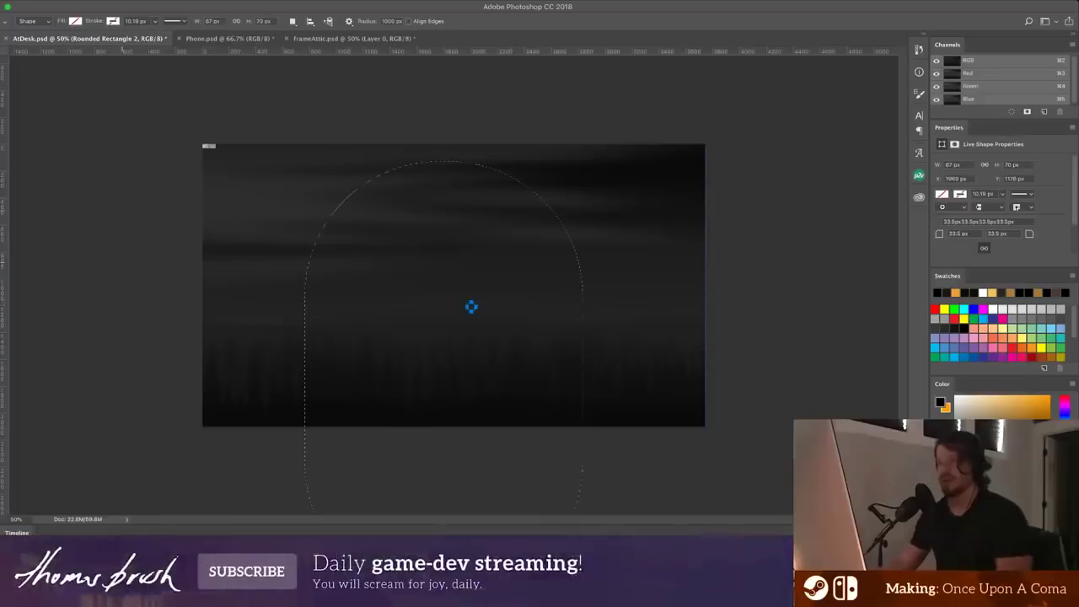
key(super+z)
- Scale the rounded selection down to about 1580 px wide and centre it with its arched end just below the canvas's upper edge
key(m)
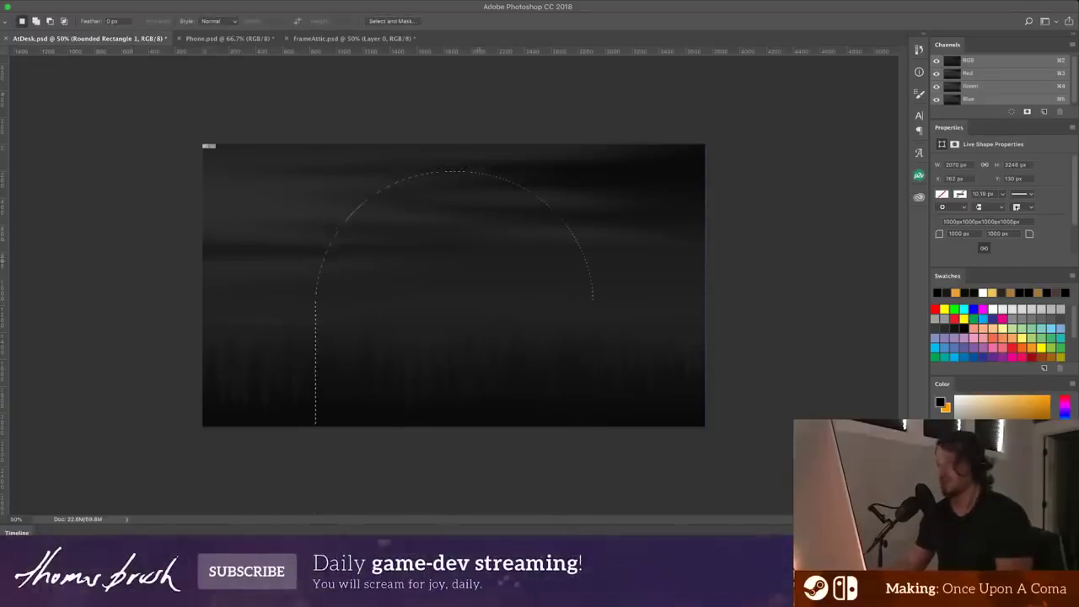
key(super+alt+z)
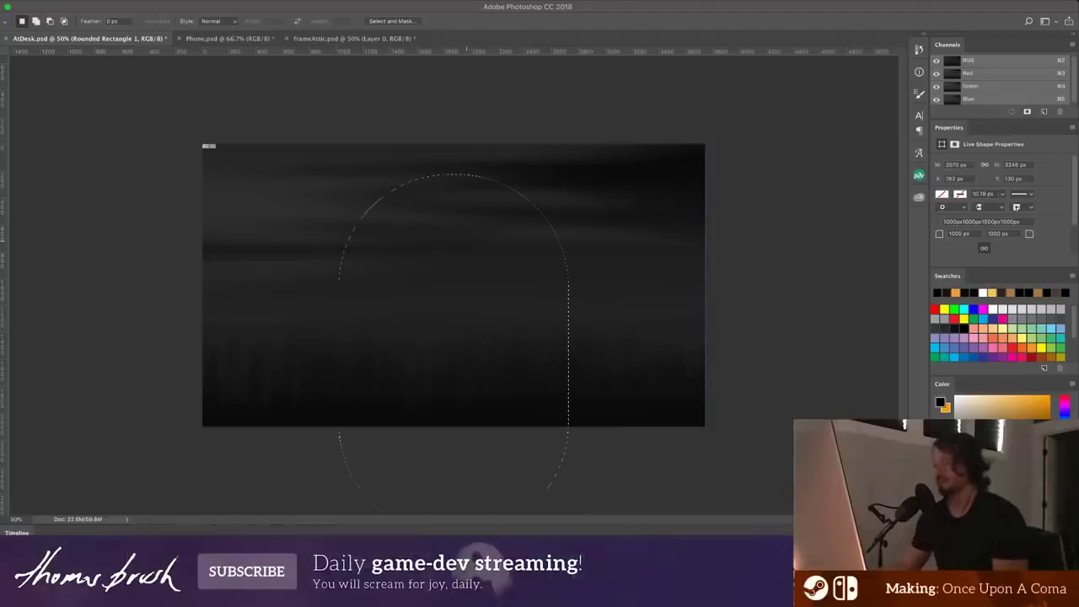
key(super+t)
drag(567, 174, 551, 203)
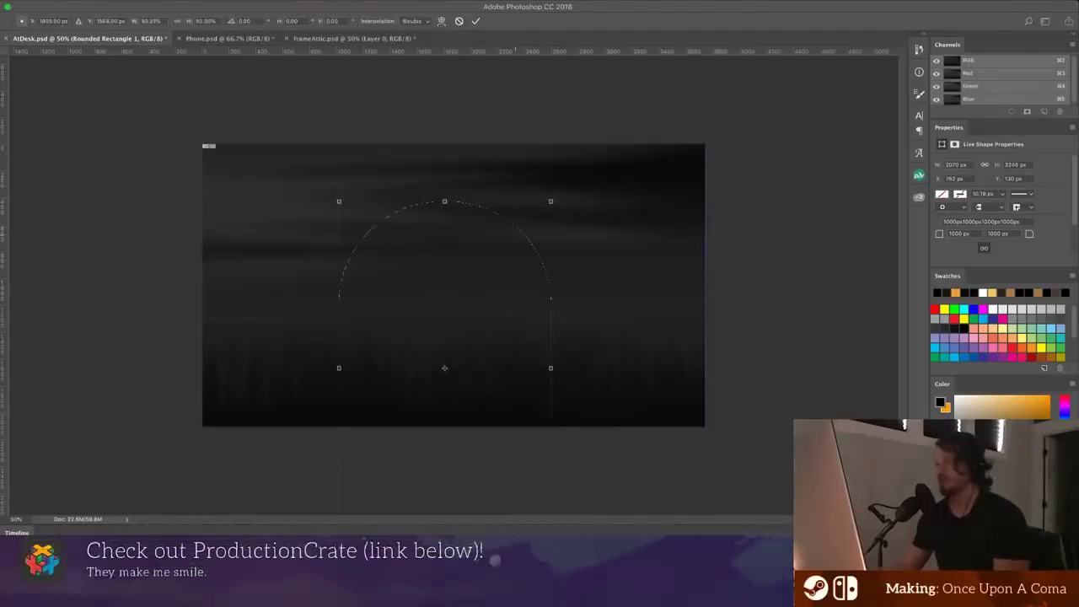
key(Return)
drag(511, 253, 521, 216)
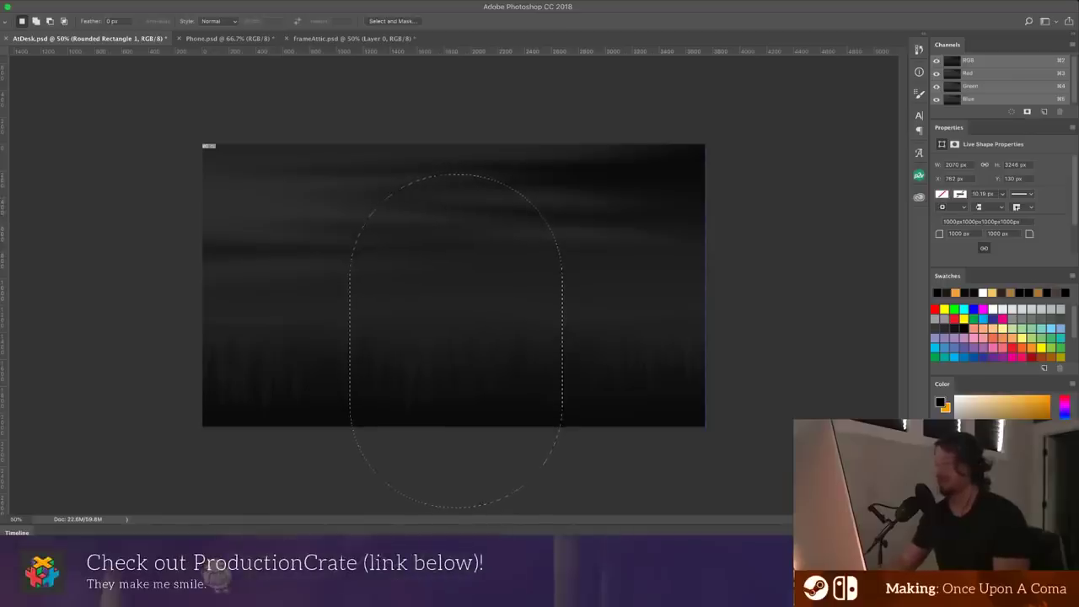
- Create a new layer, fill the rounded selection with black using the Paint Bucket, and deselect
key(super+shift+alt+n)
key(g)
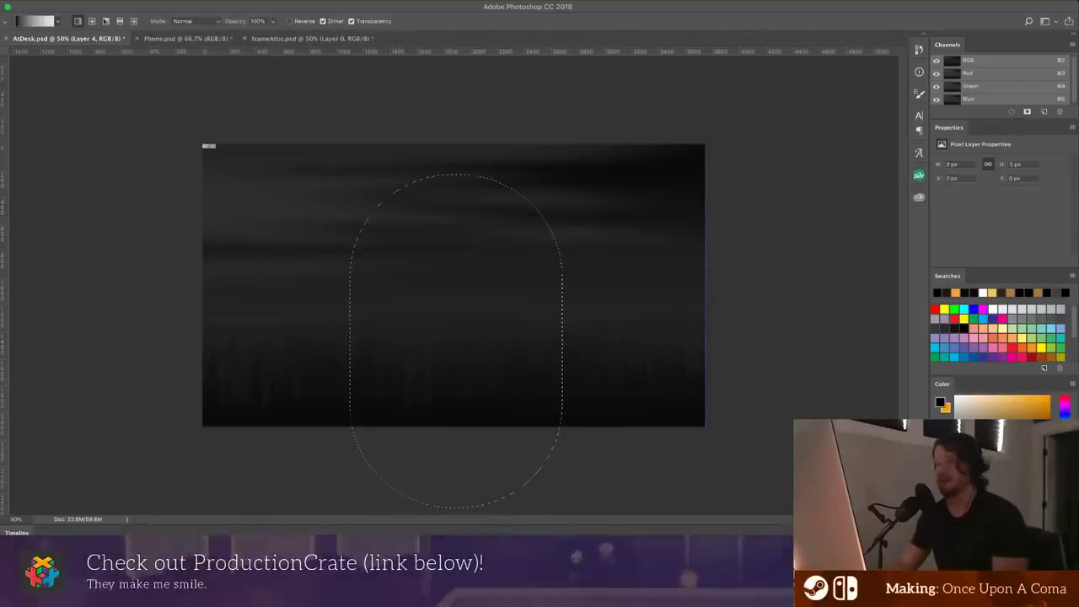
key(shift+g)
click(455, 279)
key(super+d)
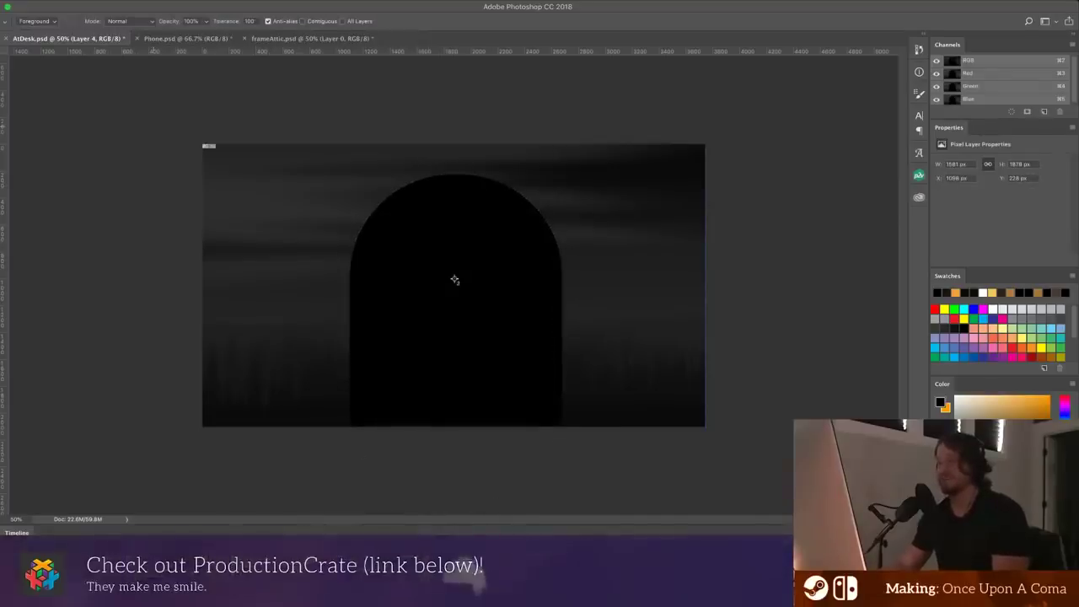
- Select the lower strip of the black arch and stretch it down past the canvas's bottom edge
key(m)
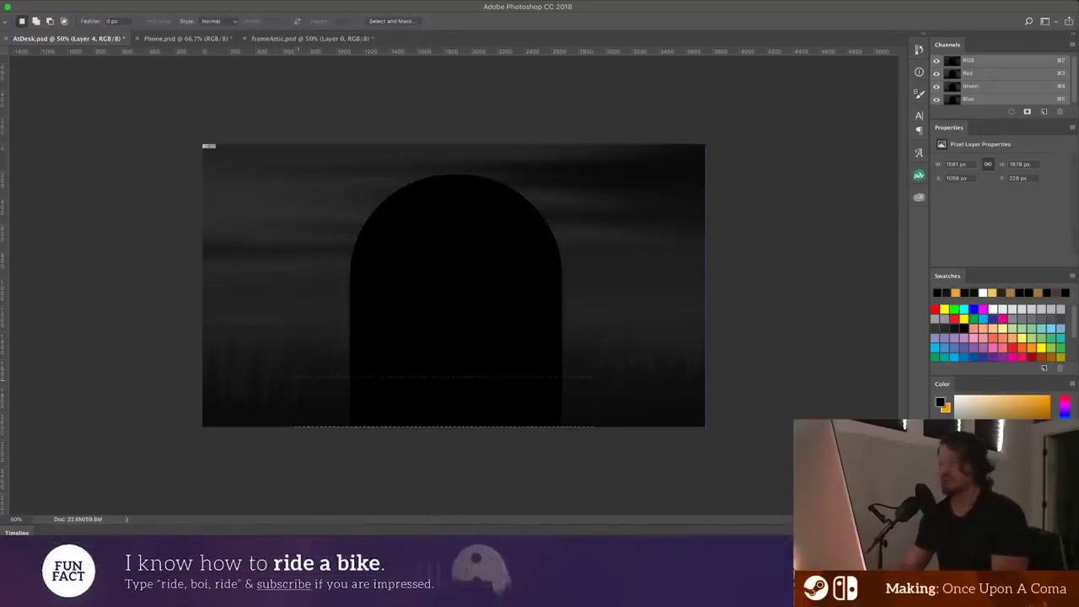
key(super+t)
drag(441, 426, 441, 483)
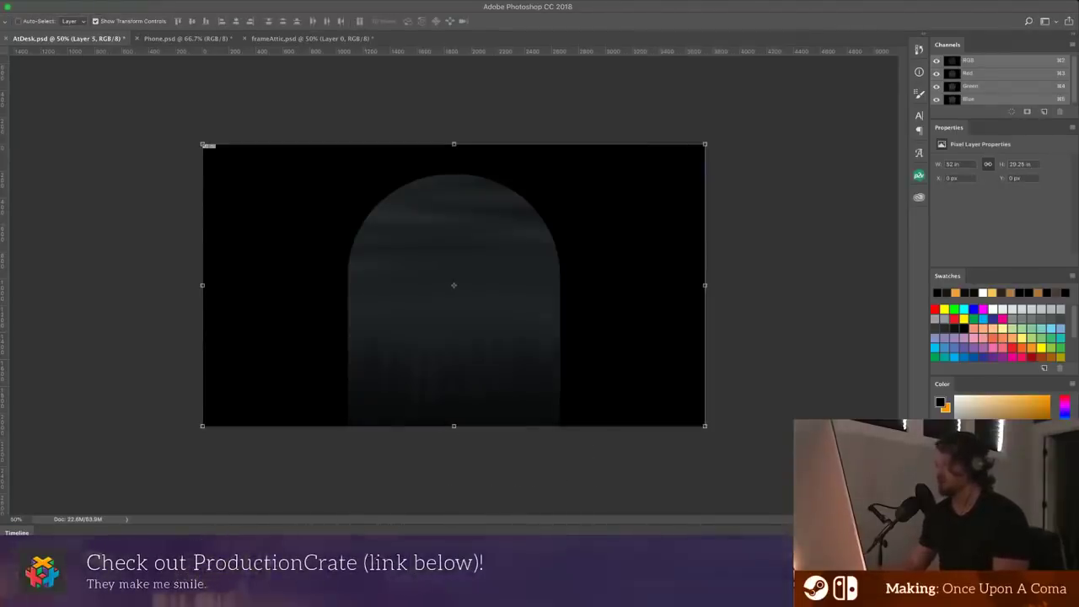
- Add a new layer above the window artwork and sample the window's dark blue-grey as the Brush colour
key(super+shift+alt+n)
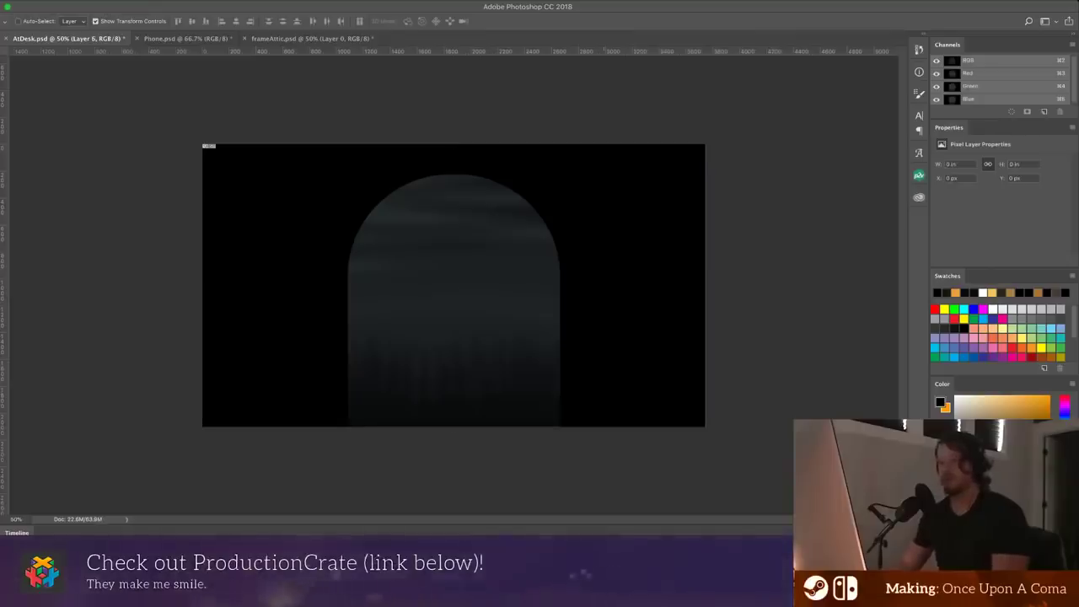
key(b)
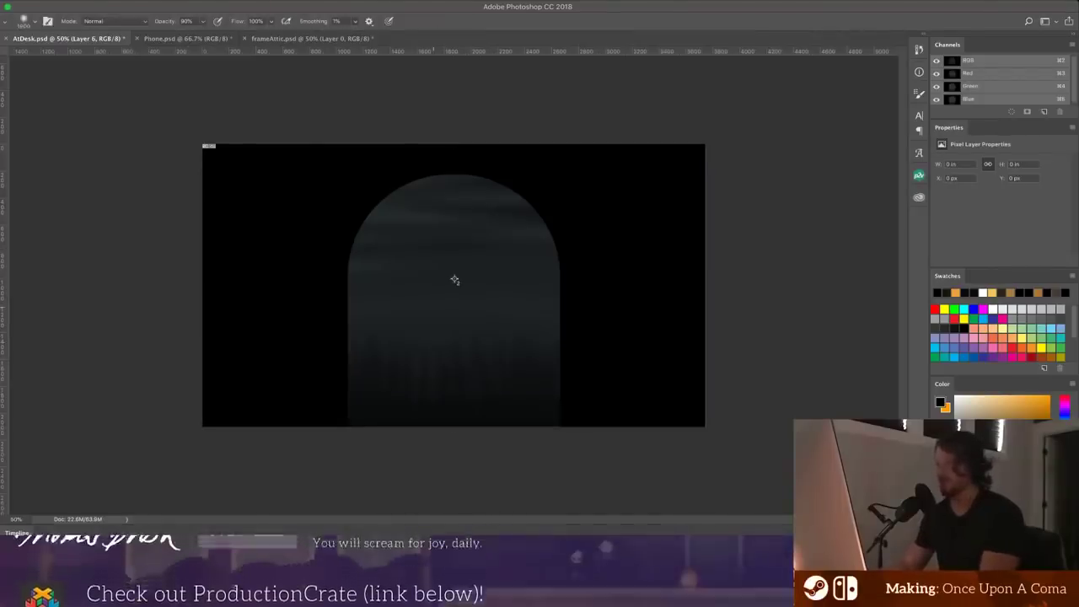
alt+click(454, 279)
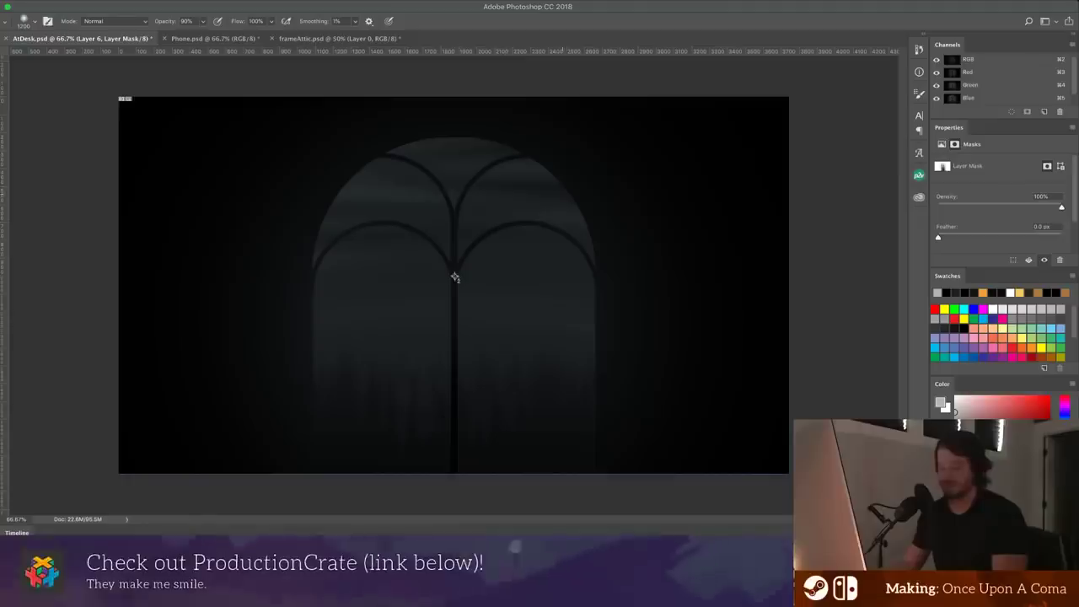
- Examine the window artwork's layers one by one, including Layer 7, Rounded Rectangle 2 copy, Hue/Saturation 1 and Layer 6, undoing the last layer change
key(v)
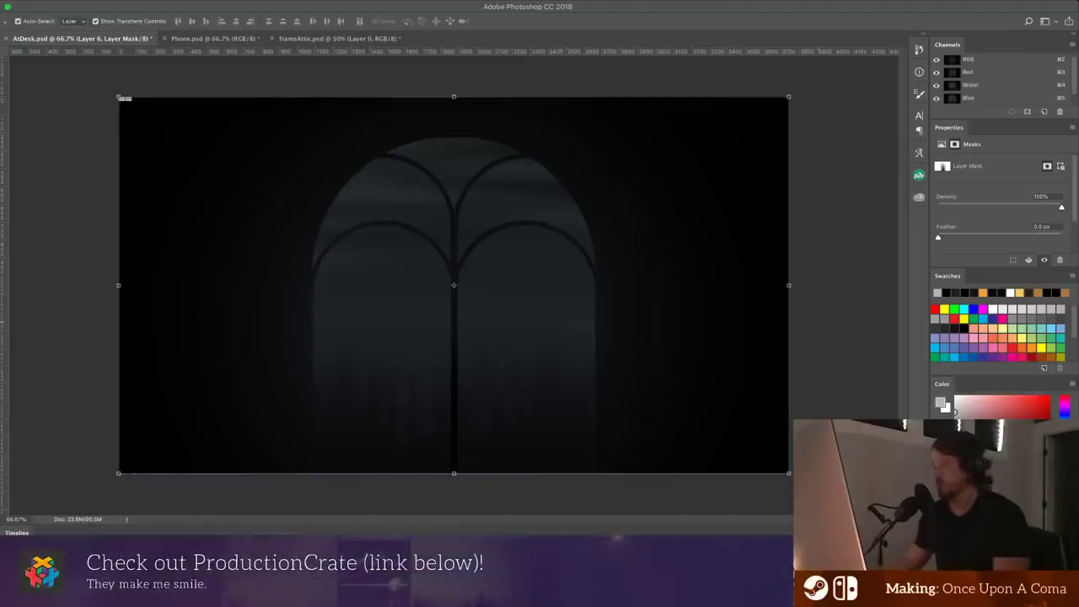
key(ctrl+alt+shift+e)
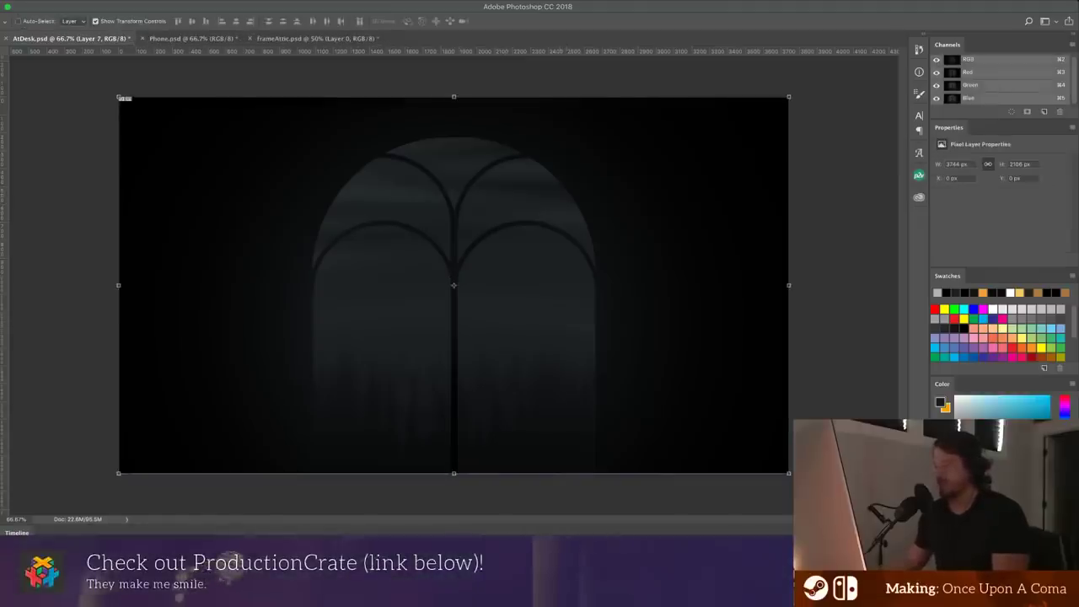
key(alt+bracketleft)
key(alt+bracketleft)
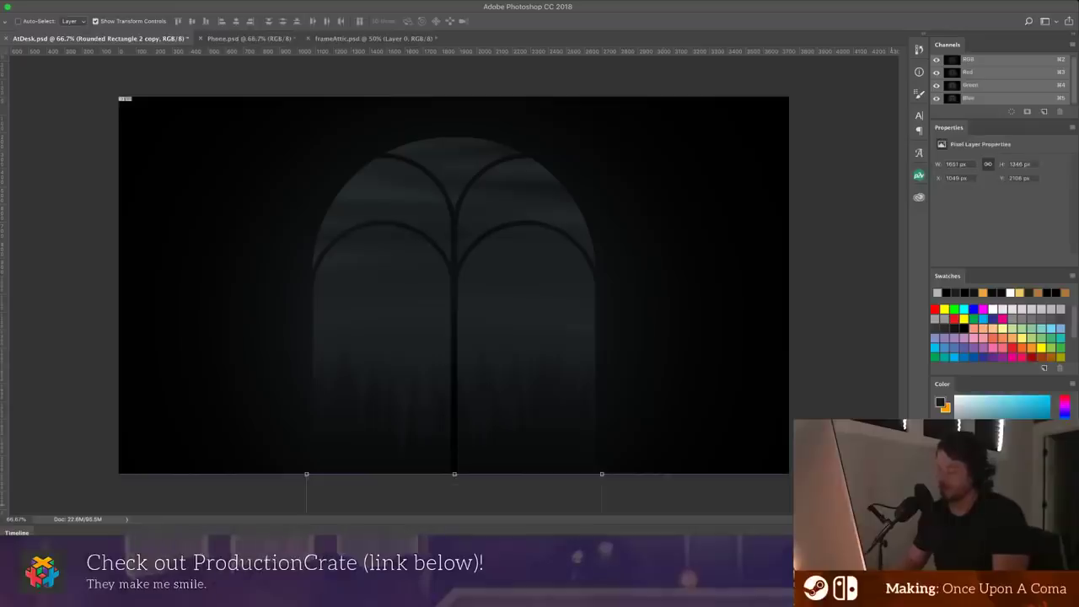
key(alt+bracketleft)
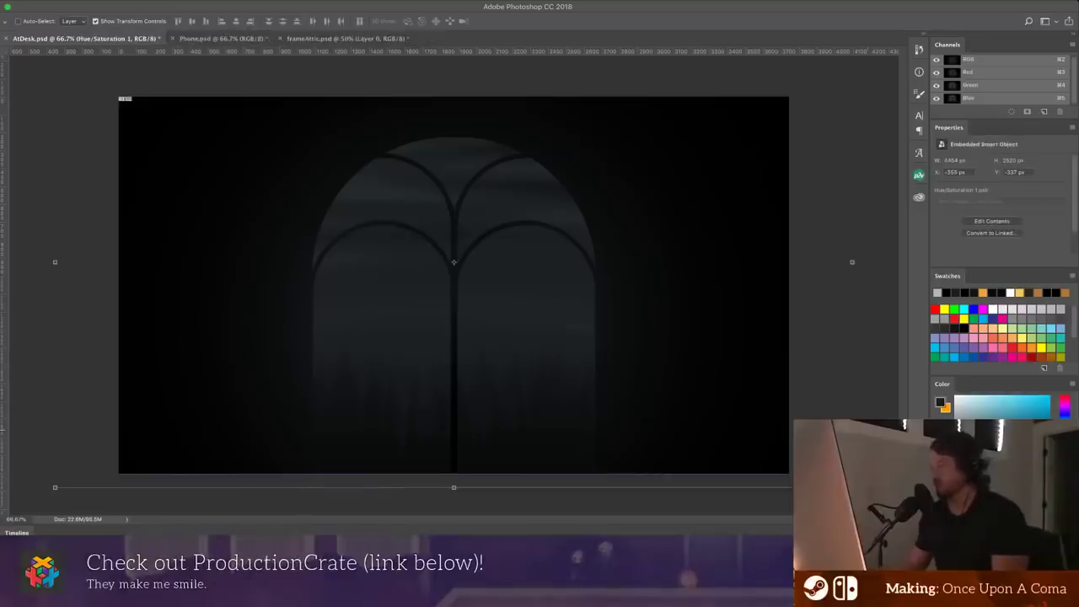
key(alt+bracketleft)
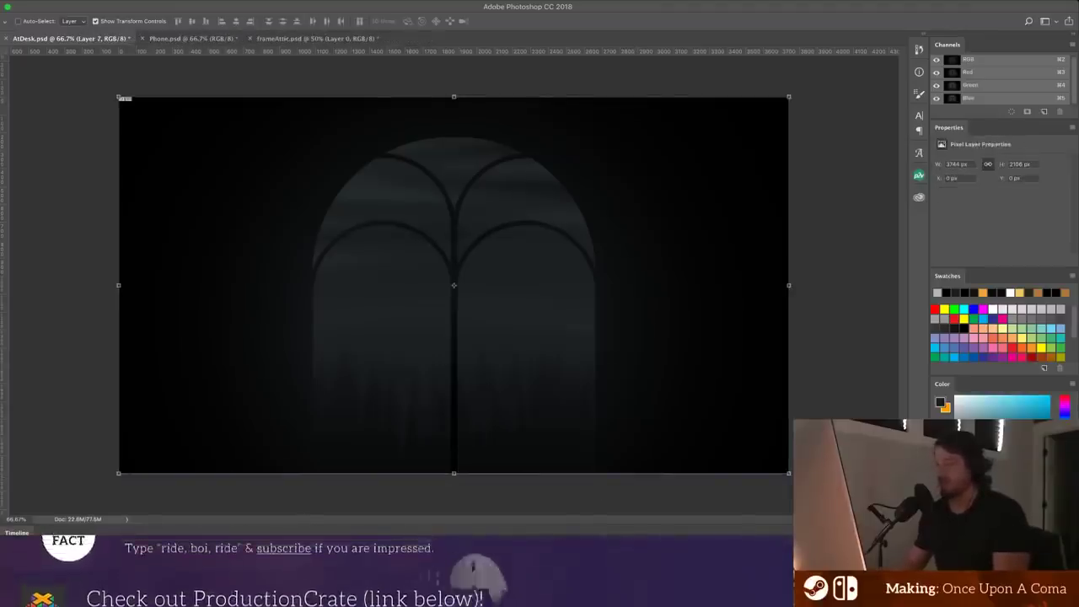
key(alt+bracketleft)
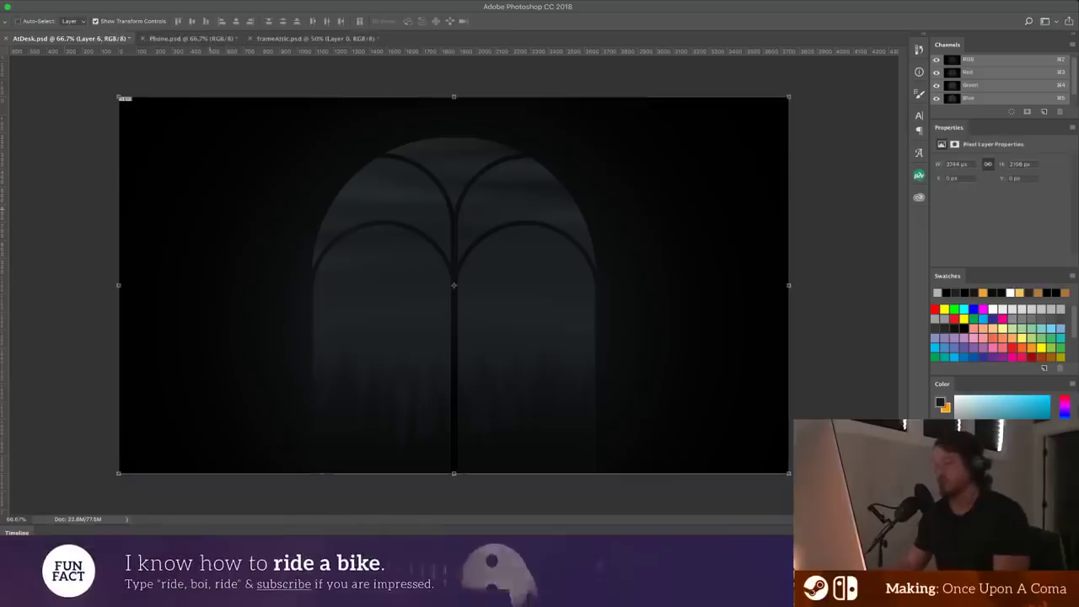
key(alt+bracketleft)
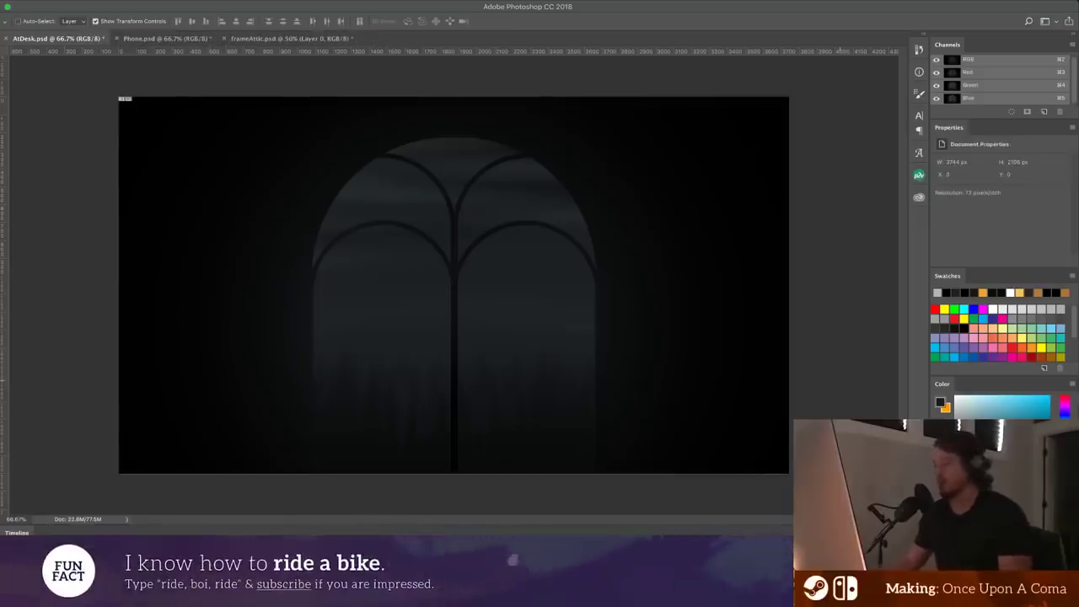
key(alt+bracketleft)
key(alt+bracketleft)
key(alt+bracketleft)
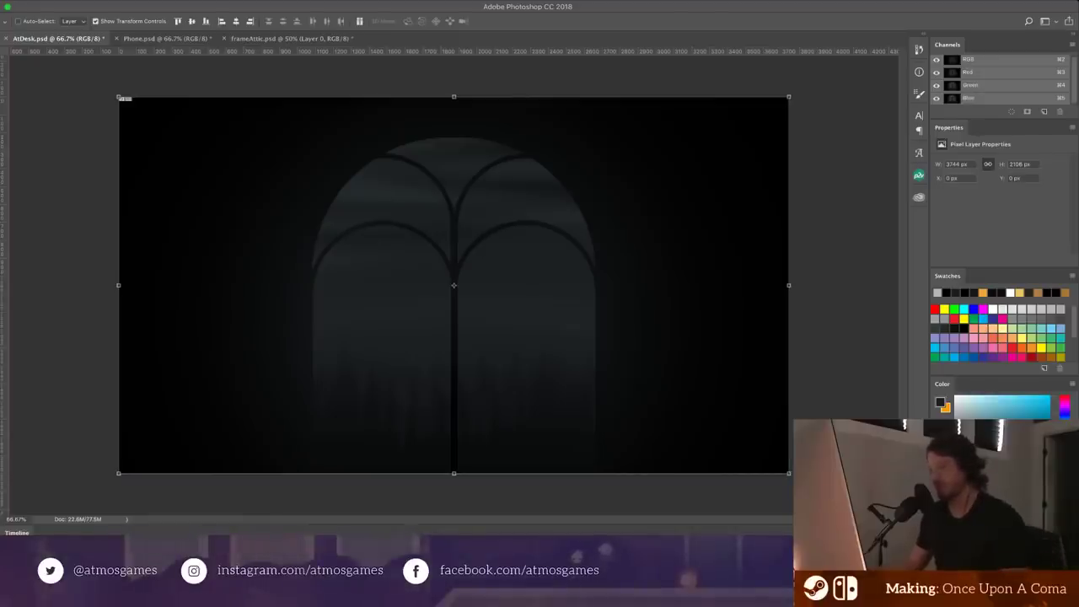
key(super+z)
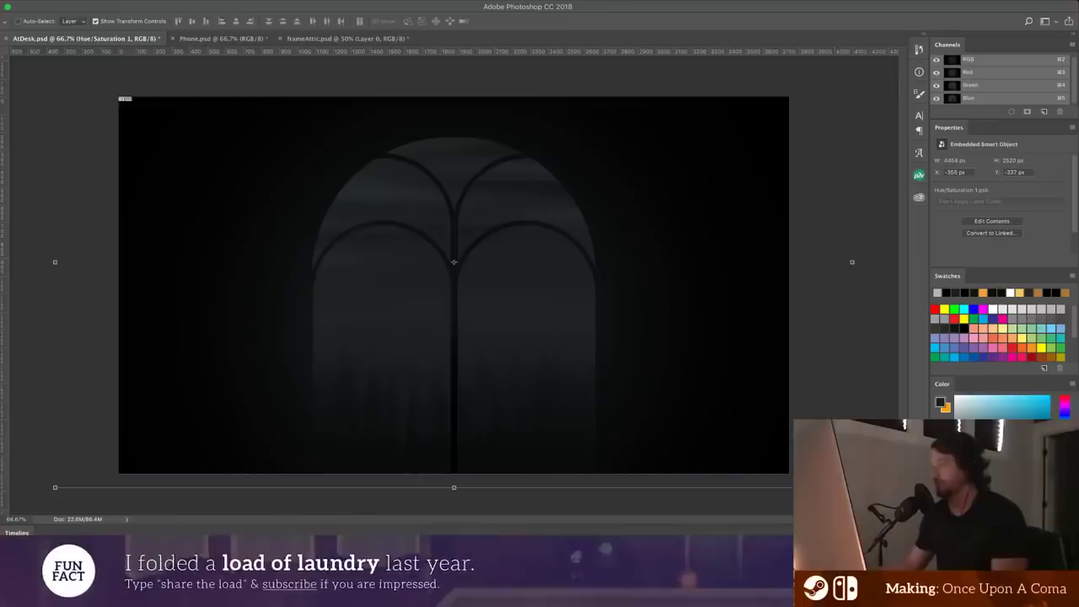
key(super+z)
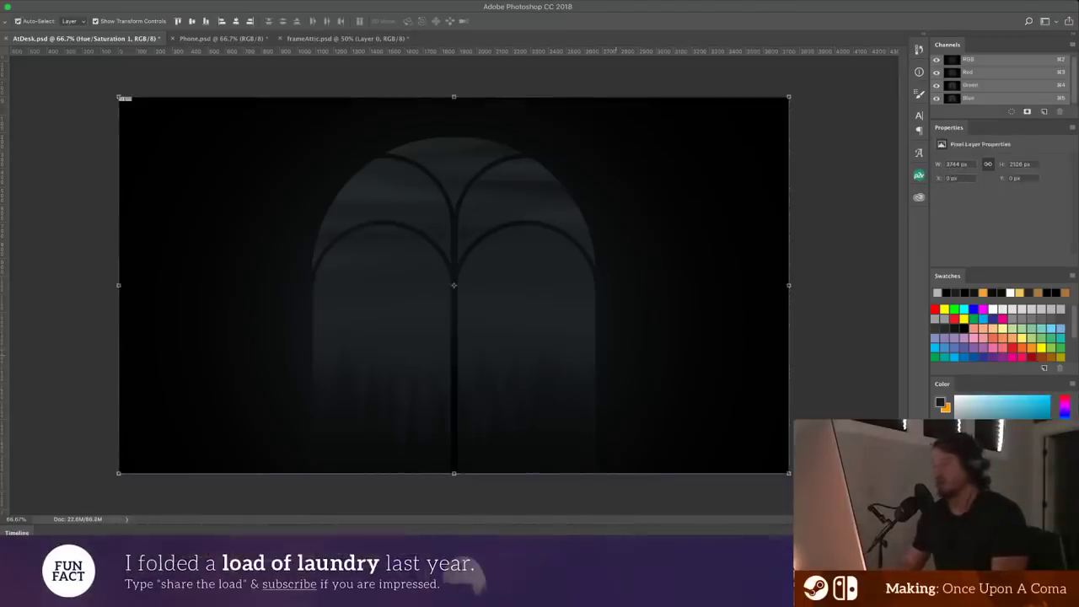
key(alt+[)
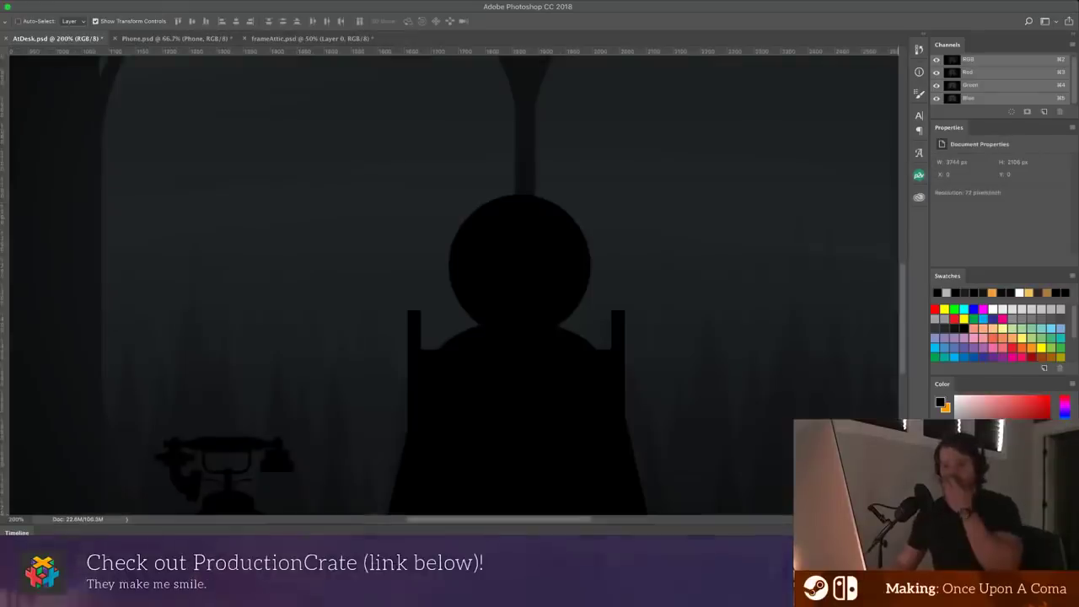
- On a new layer, fill a square selection of about 78 px with black above the chair's left post, and deselect
key(u)
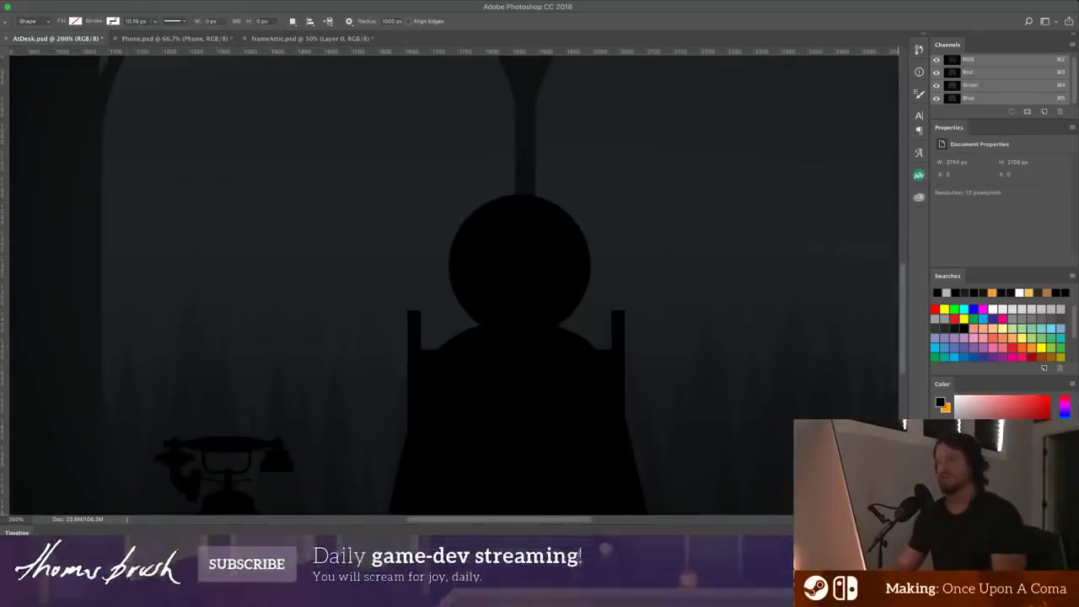
key(m)
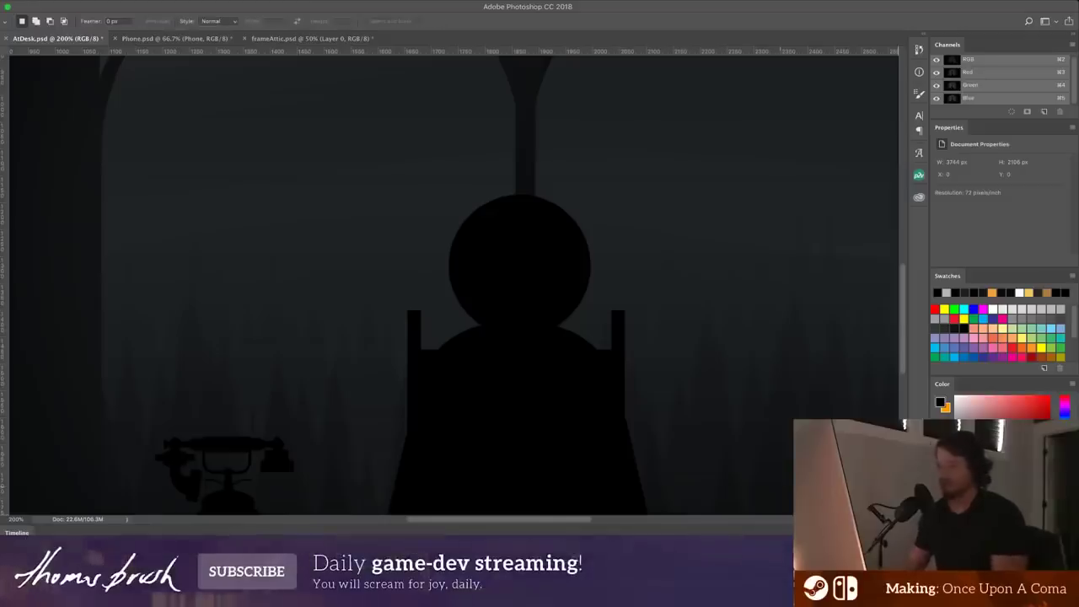
key(v)
super+click(617, 345)
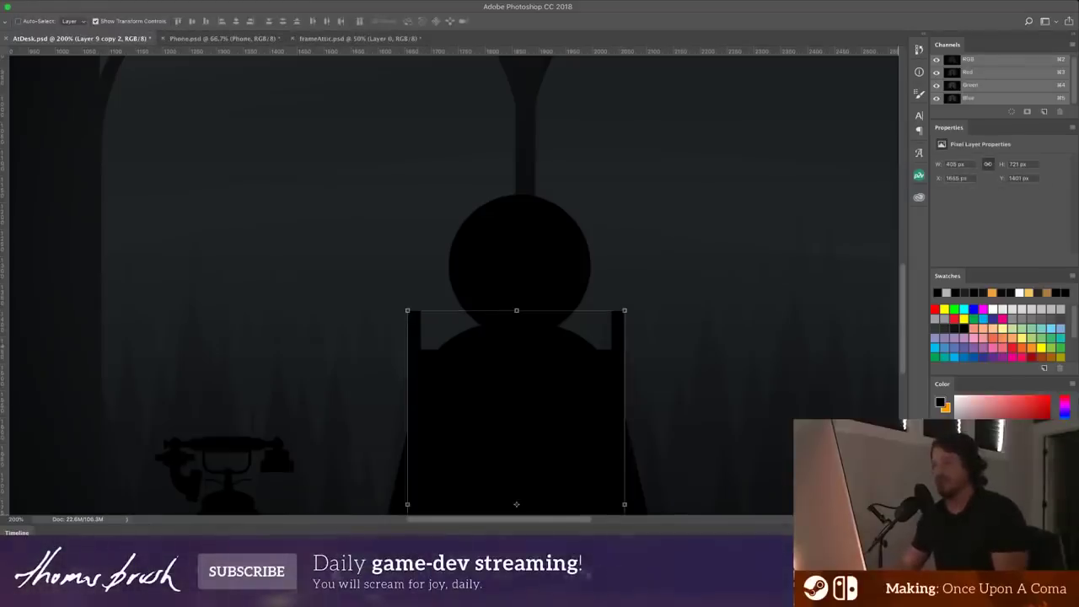
key(m)
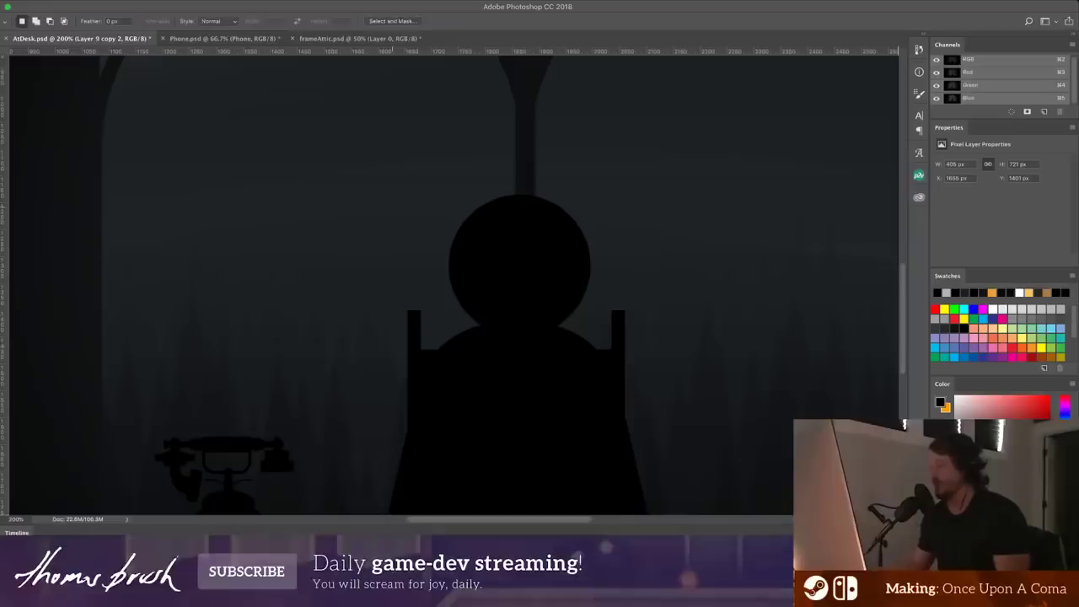
key(super+shift+alt+n)
key(alt+BackSpace)
key(super+d)
key(v)
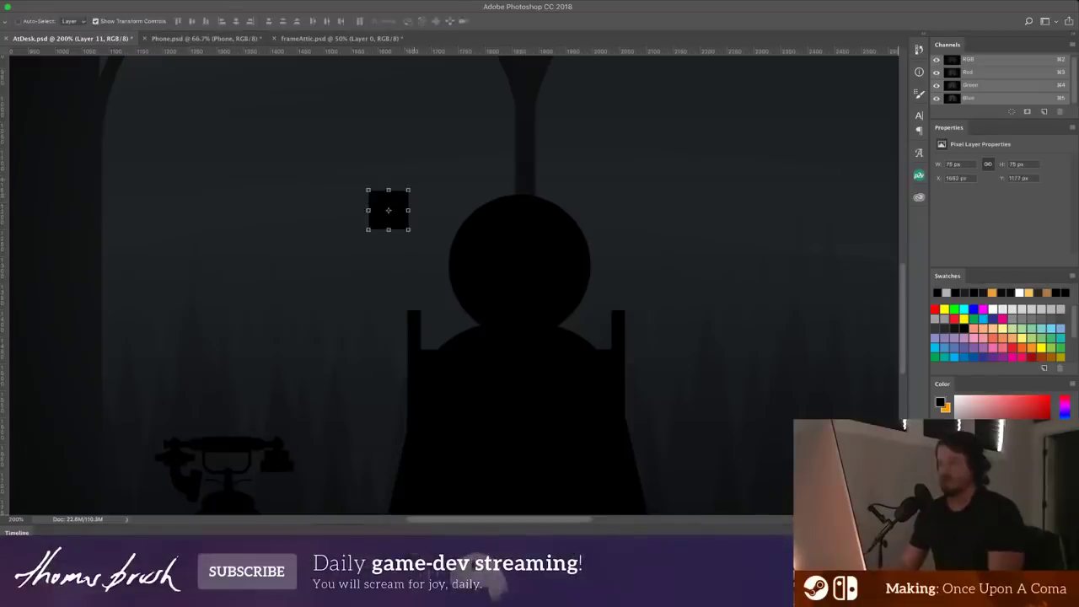
- Reshape the black square into a narrow diamond on the chair's left post and stack a copy of about 45 × 107 px above it
drag(413, 179, 424, 278)
key(Return)
click(416, 210)
key(Return)
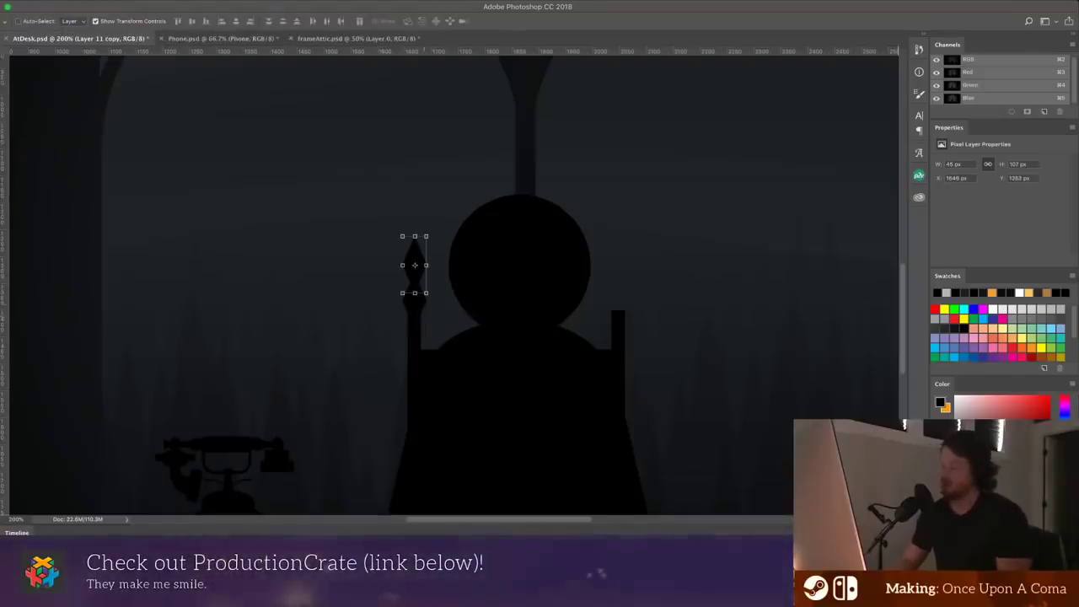
- Select the top of the chair's left post, stretch it up past the top of the figure's head, and deselect
key(ctrl+minus)
key(ctrl+minus)
key(ctrl+minus)
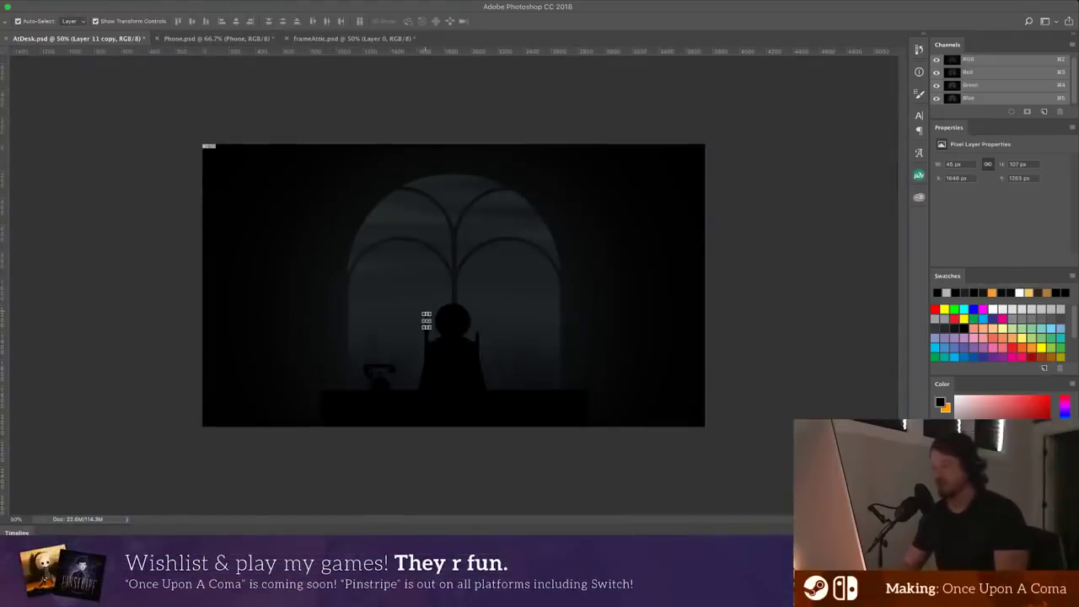
key(ctrl+plus)
key(m)
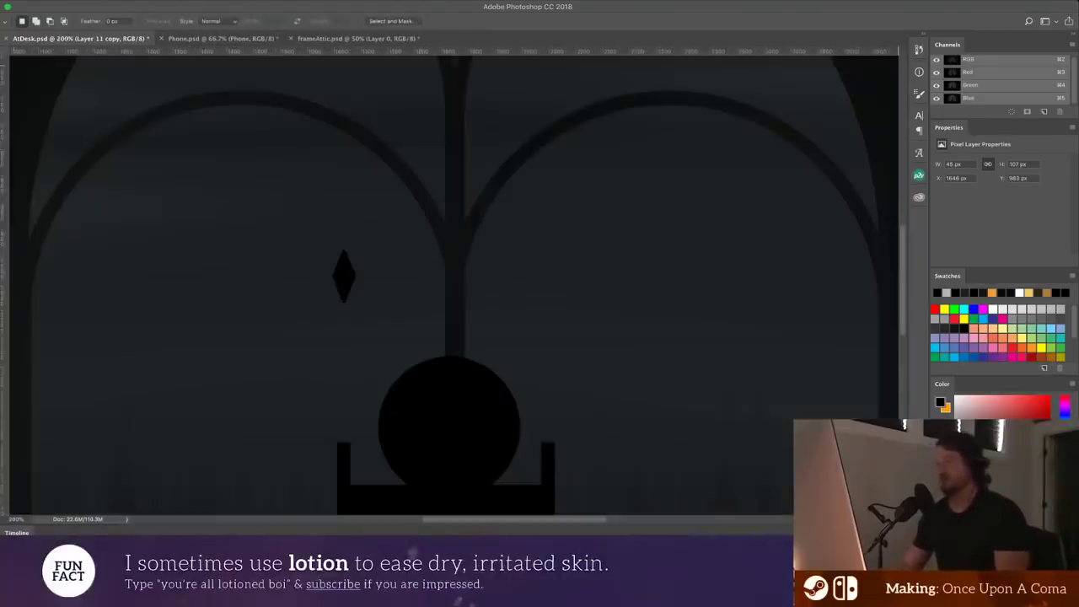
scroll(381, 325, down, 3)
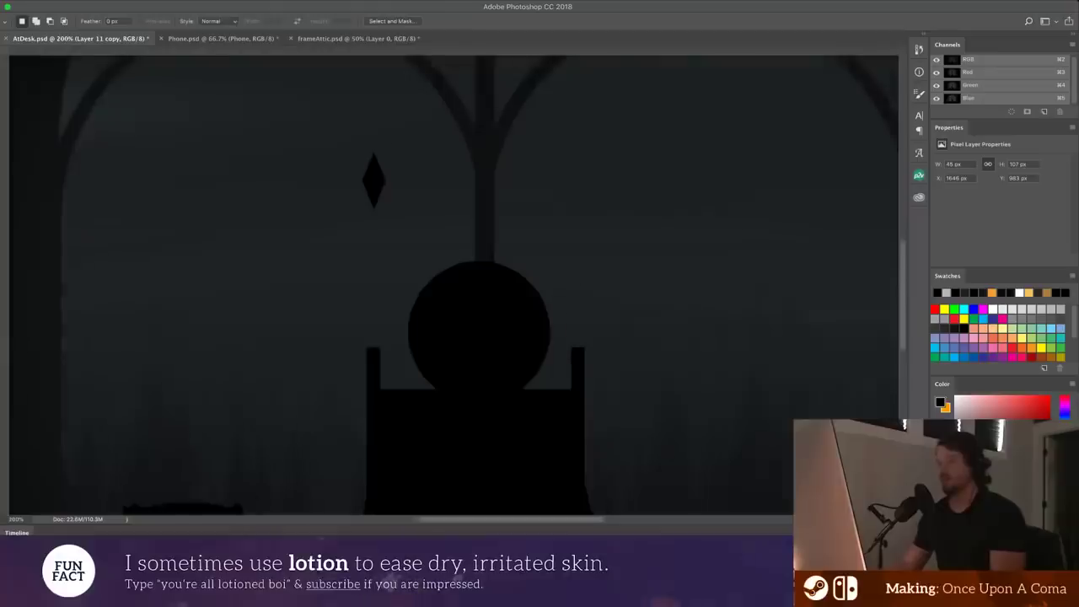
key(v)
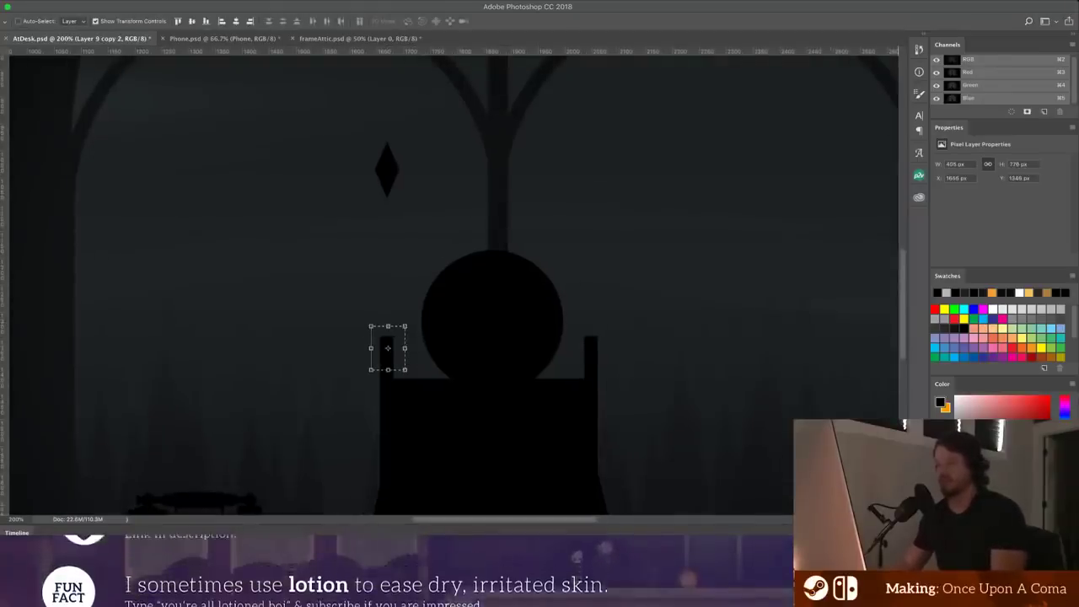
drag(388, 326, 396, 214)
key(Return)
key(super+d)
- Scale the diamond to about 51 × 175 px and centre it on the tip of the chair's left post as a spearhead
super+click(387, 170)
key(Return)
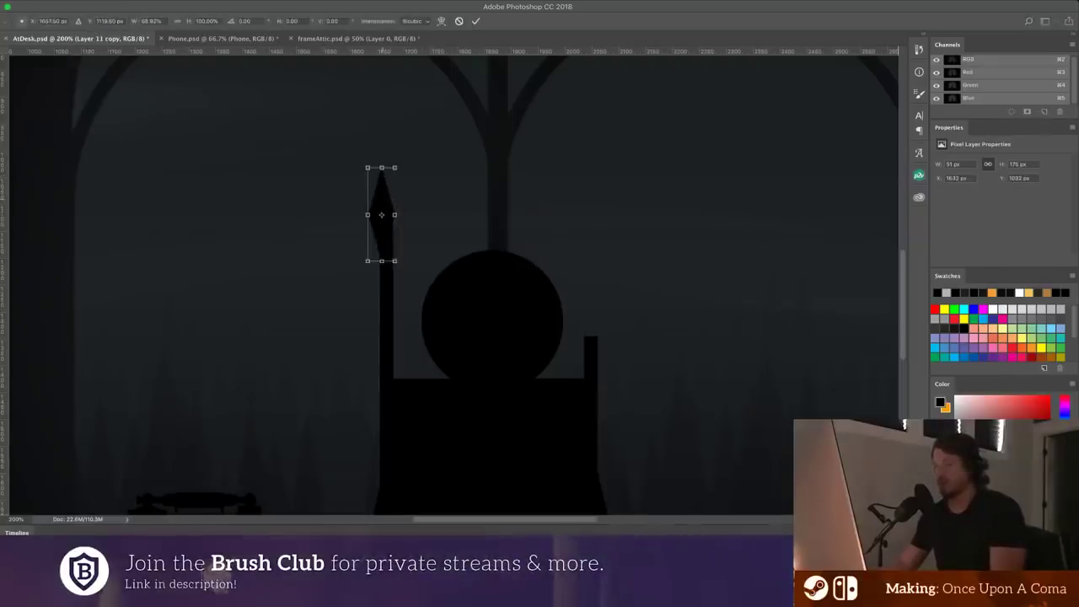
key(Return)
key(shift+Right)
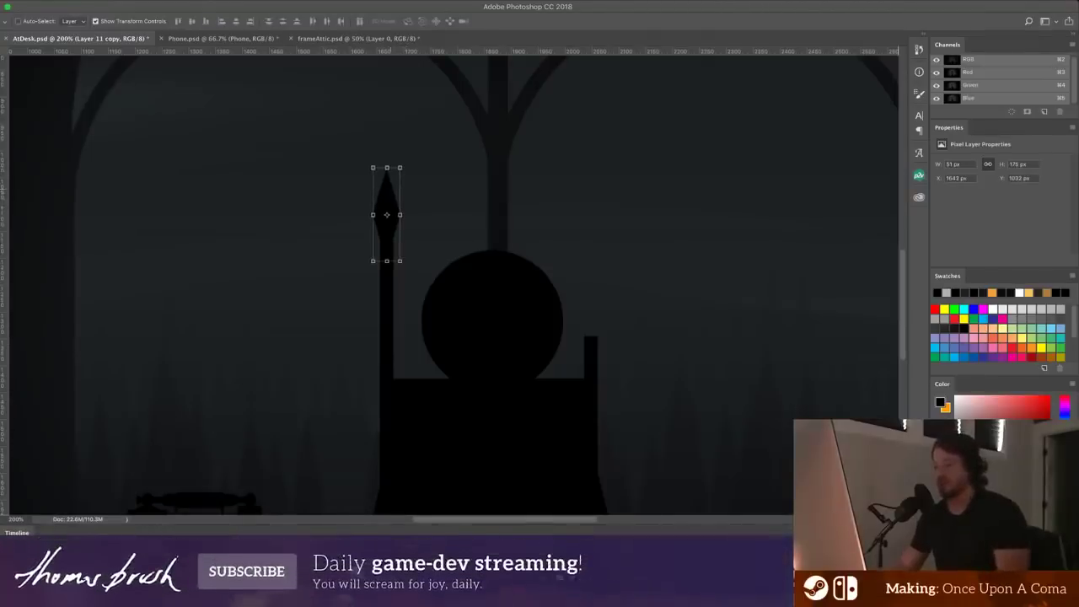
- Select the top of the chair's right post, stretch it up to match the left post, and deselect
shift+click(391, 300)
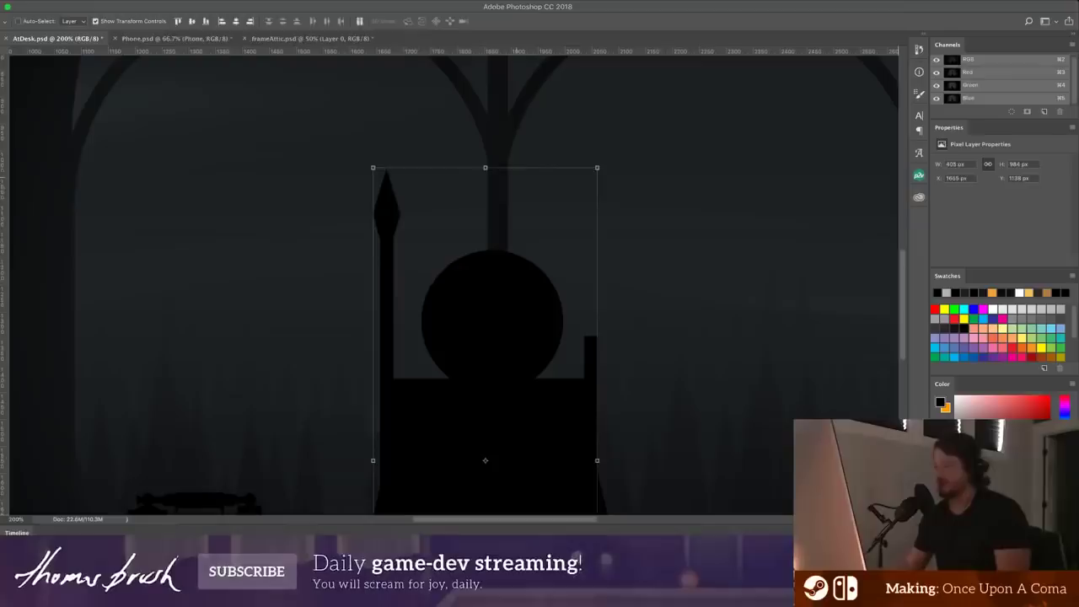
super+click(516, 210)
super+click(588, 344)
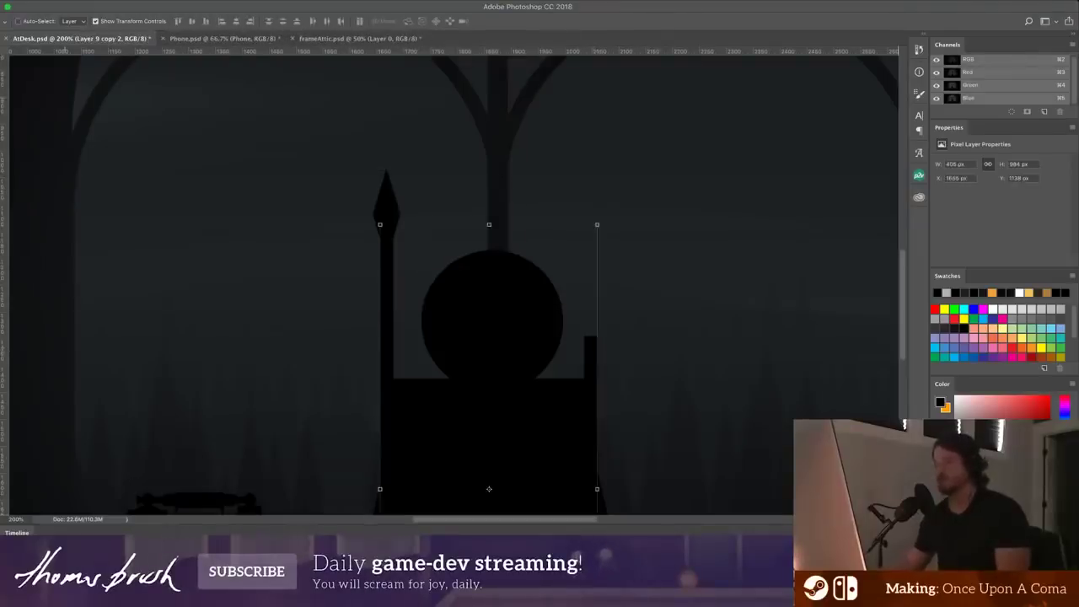
key(m)
key(ctrl+t)
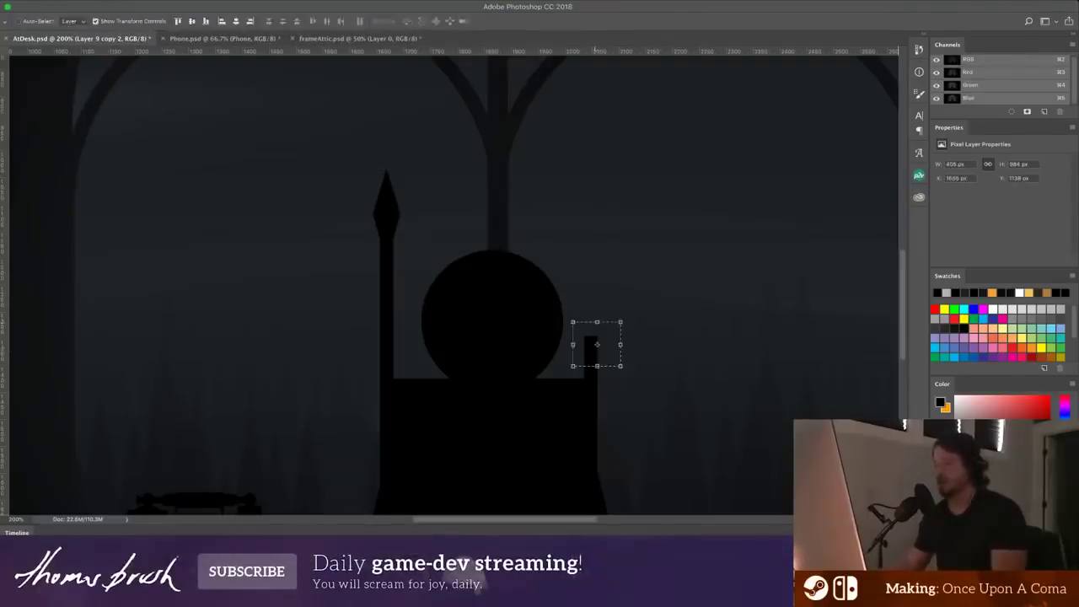
drag(598, 322, 596, 207)
key(Return)
key(super+d)
key(v)
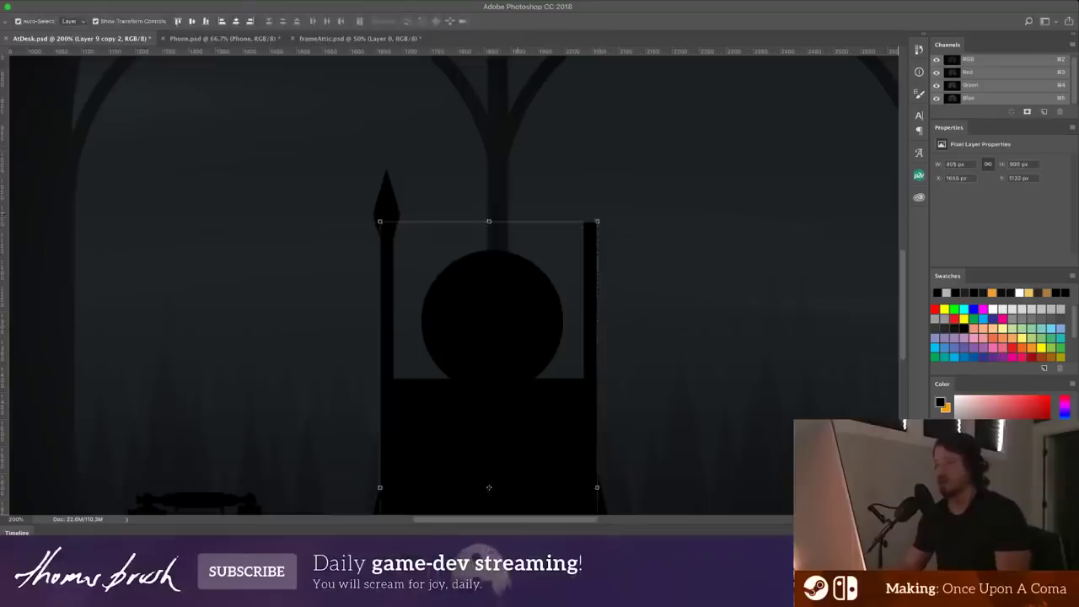
- Duplicate the finials onto the chair's right post and merge the finial layers with the chair
super+click(393, 197)
key(super+0)
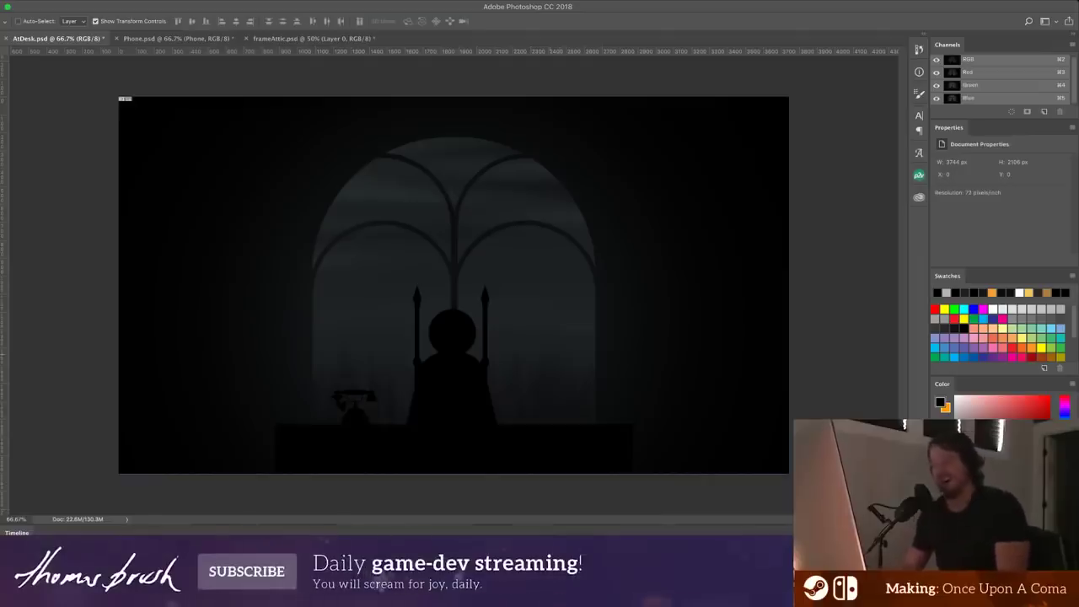
drag(385, 275, 525, 414)
click(447, 405)
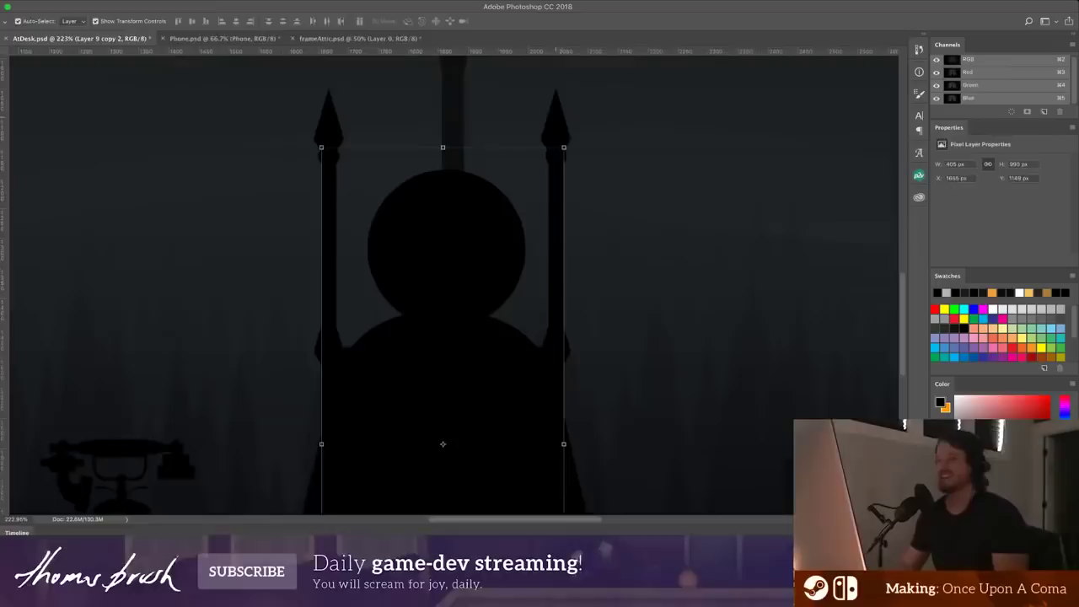
shift+click(329, 210)
key(super+e)
- Lower the tops of both chair posts so that the spearheads sit beside the figure's head
key(ctrl+t)
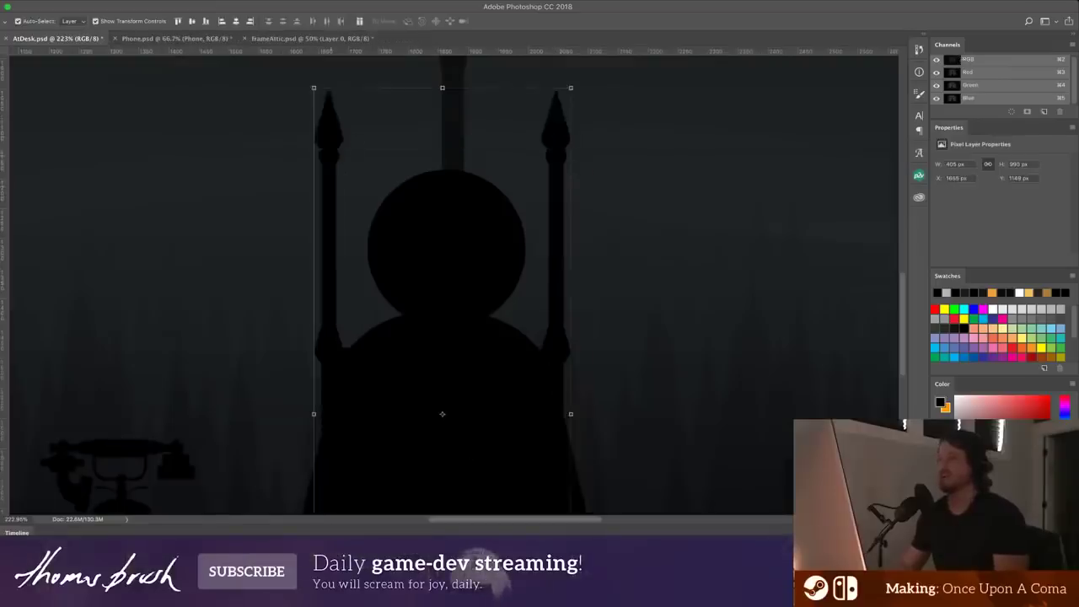
drag(556, 151, 554, 309)
drag(495, 350, 504, 258)
key(super+z)
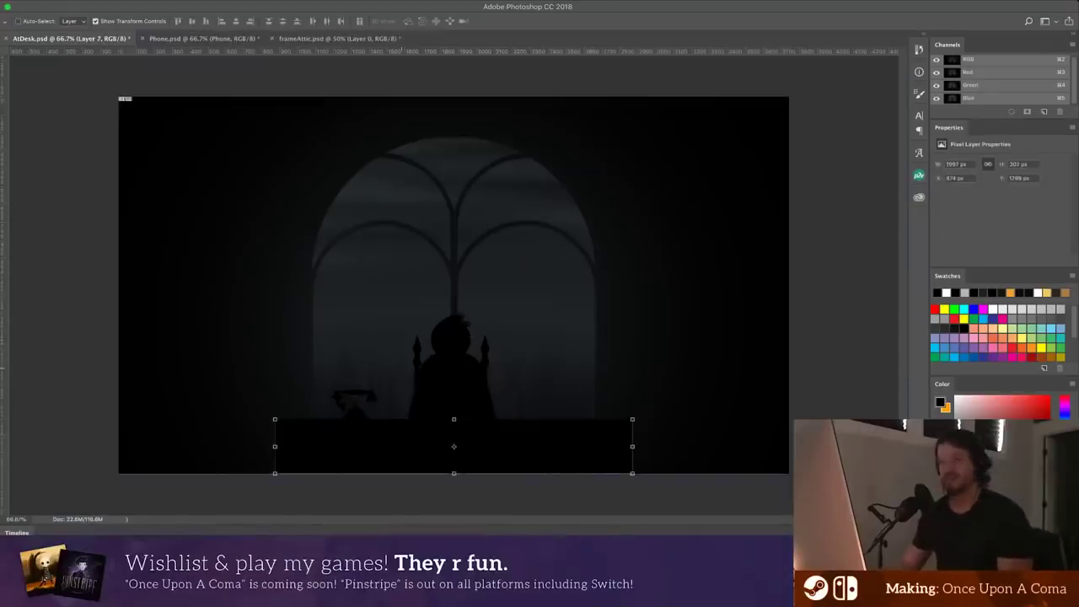
- Select a thin strip slightly wider than the desk along its top edge and fill it black on a new layer, about 2054 × 43 px
key(m)
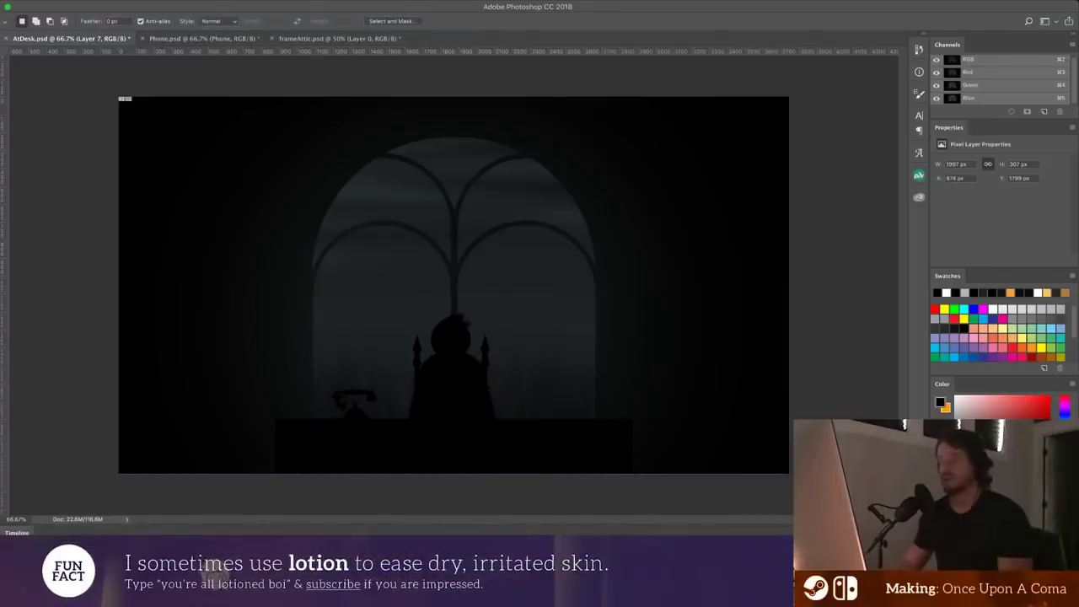
key(shift+m)
drag(269, 416, 320, 426)
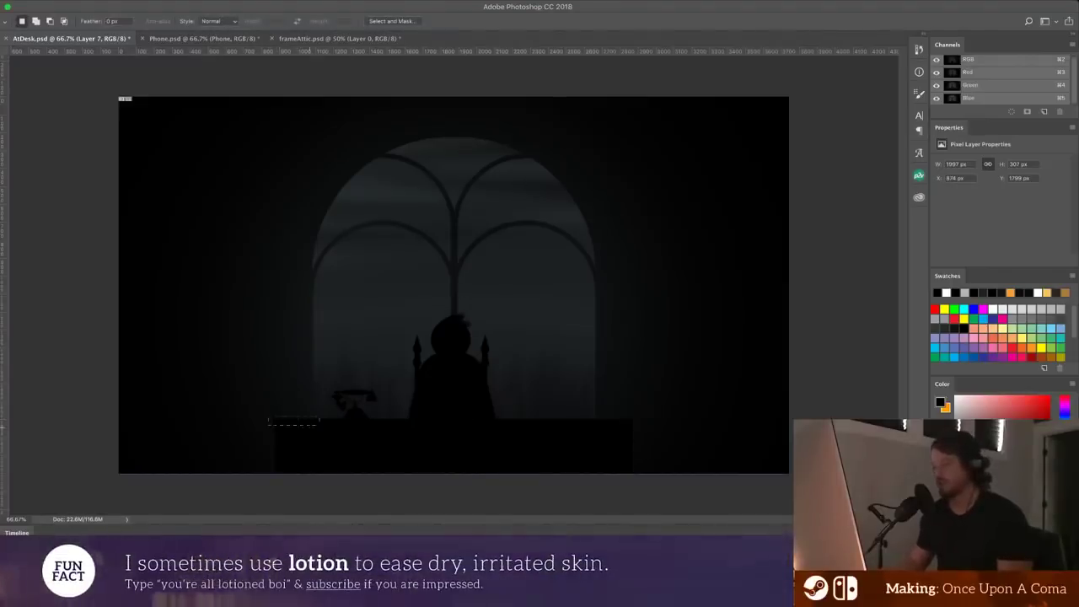
drag(582, 422, 634, 421)
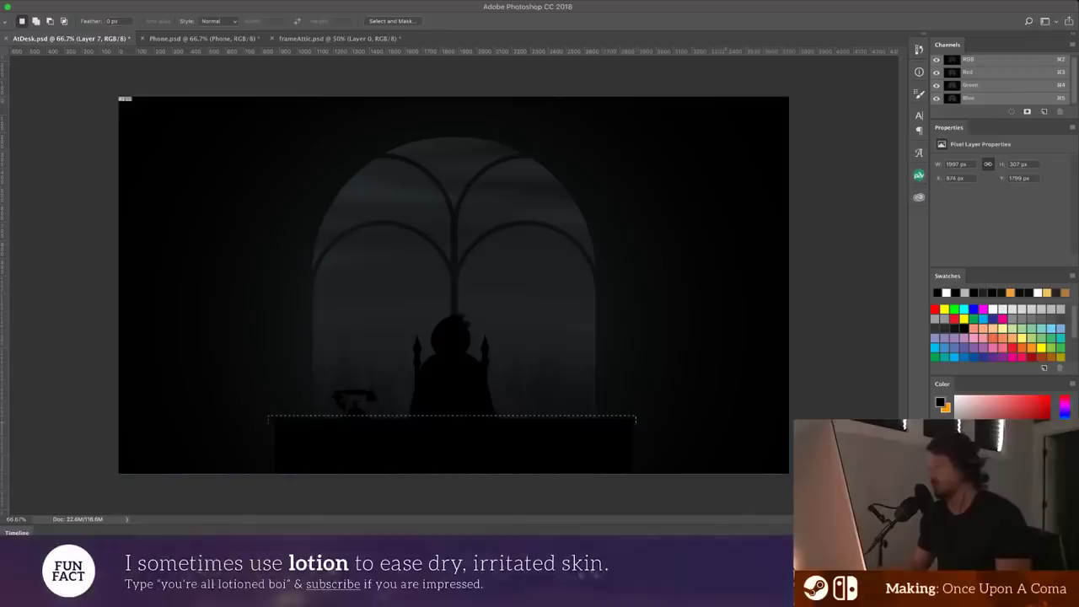
key(g)
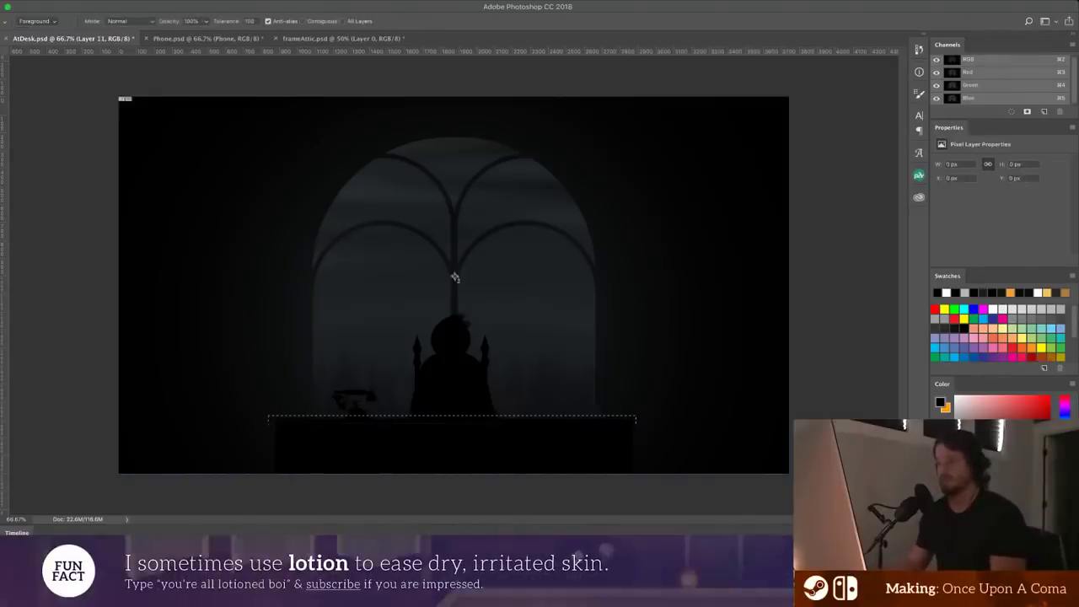
key(z)
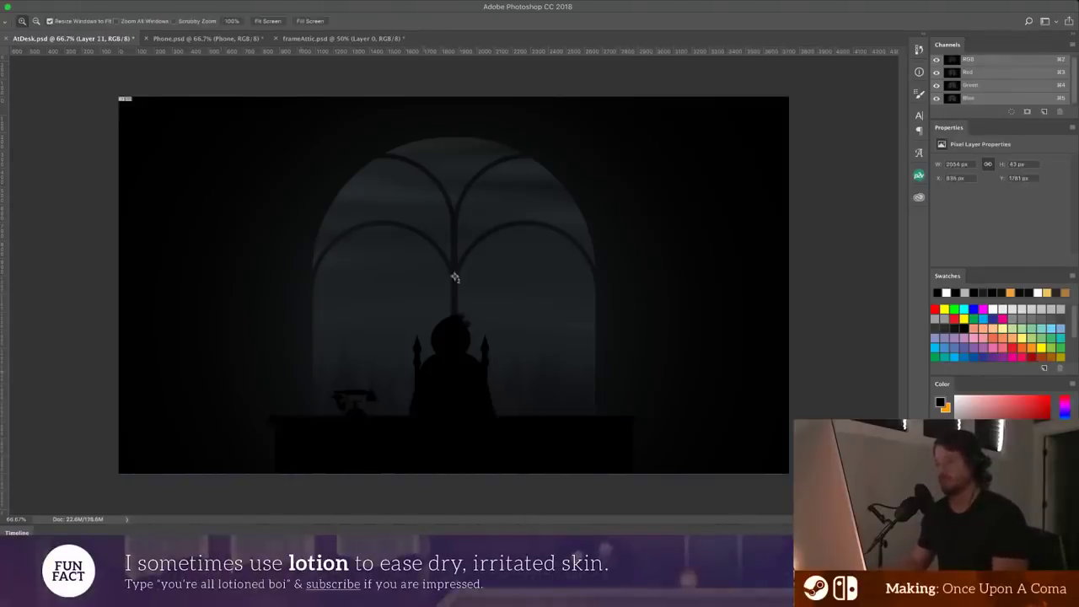
- Select the new desktop strip together with the desk body layer
drag(153, 237, 788, 472)
key(v)
key(super+h)
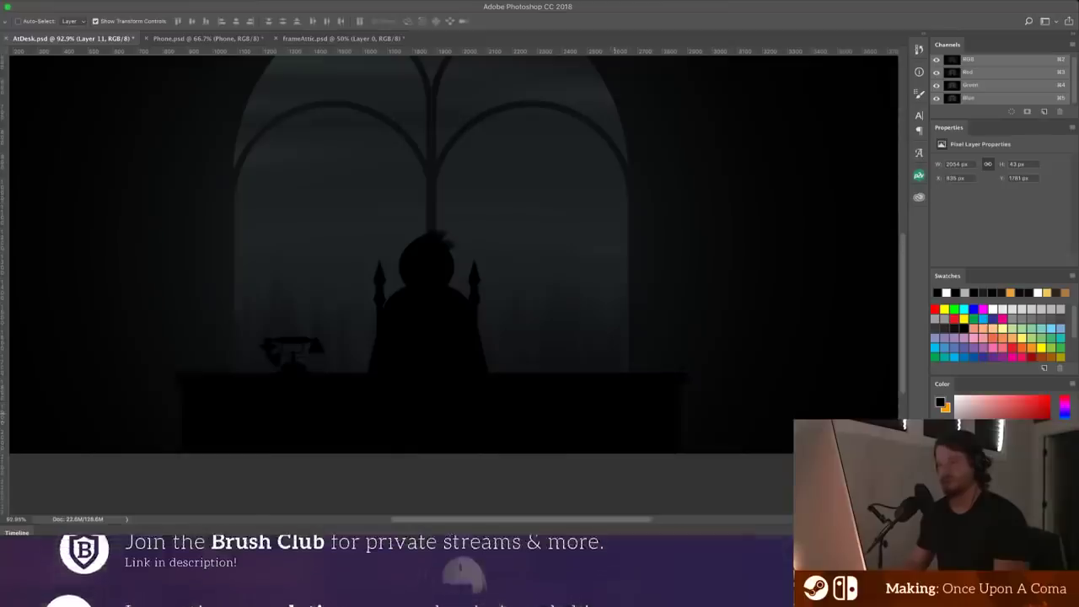
shift+super+click(629, 414)
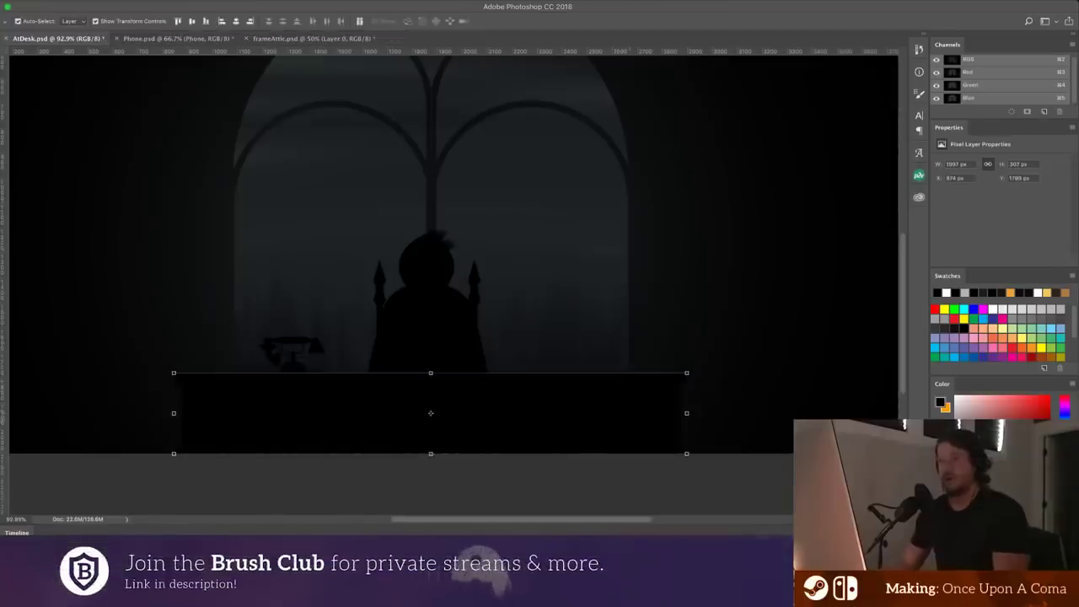
- Draw a rounded rectangle of about 487 × 966 px, placed with its arch in the desk's lower left part, and convert it to a selection
key(m)
key(u)
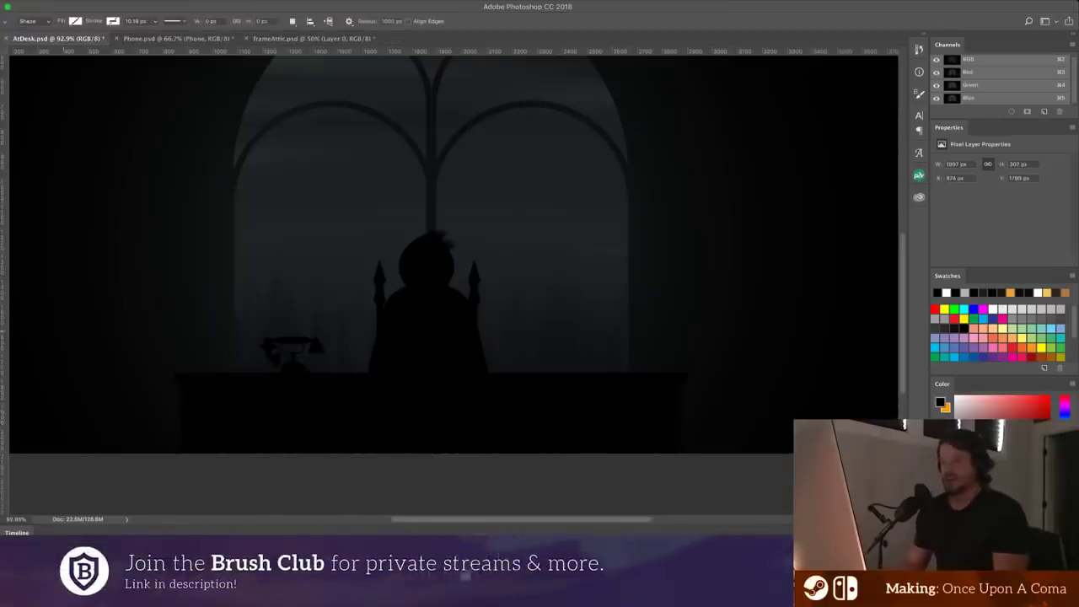
drag(237, 468, 357, 232)
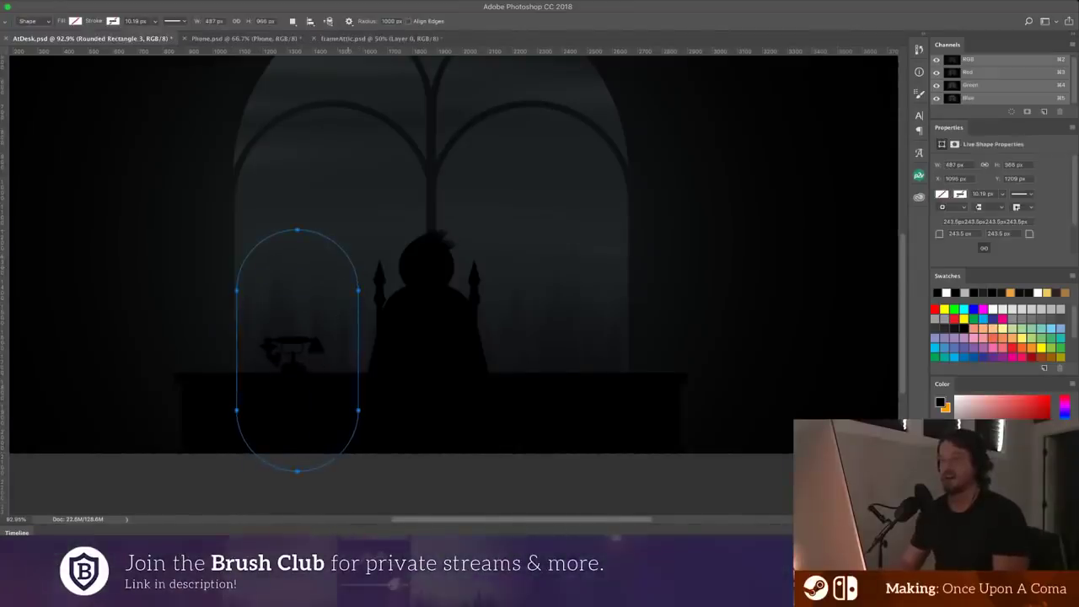
key(v)
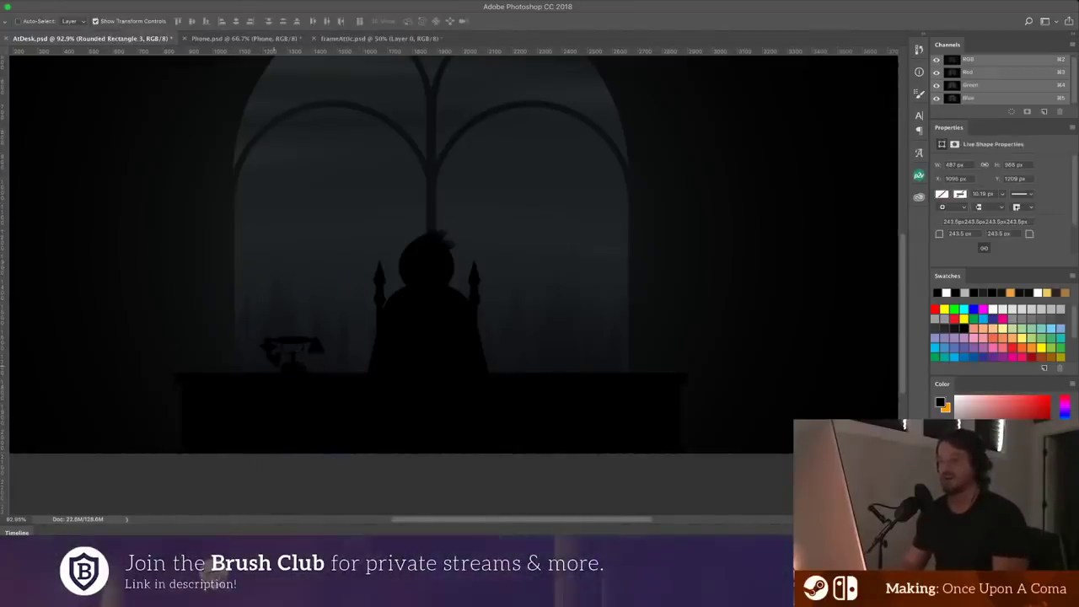
drag(269, 387, 262, 422)
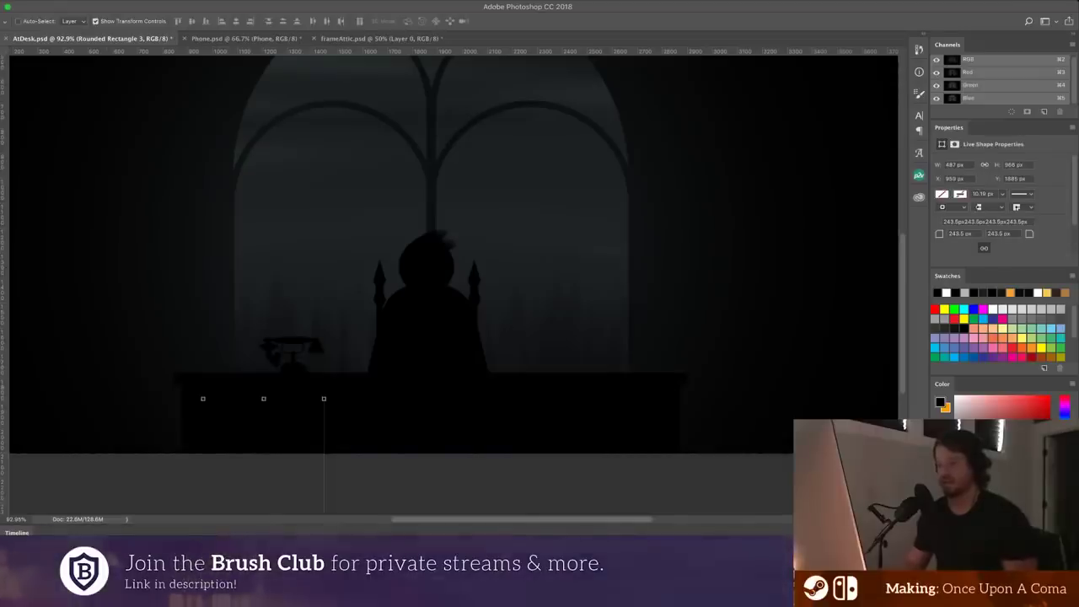
key(u)
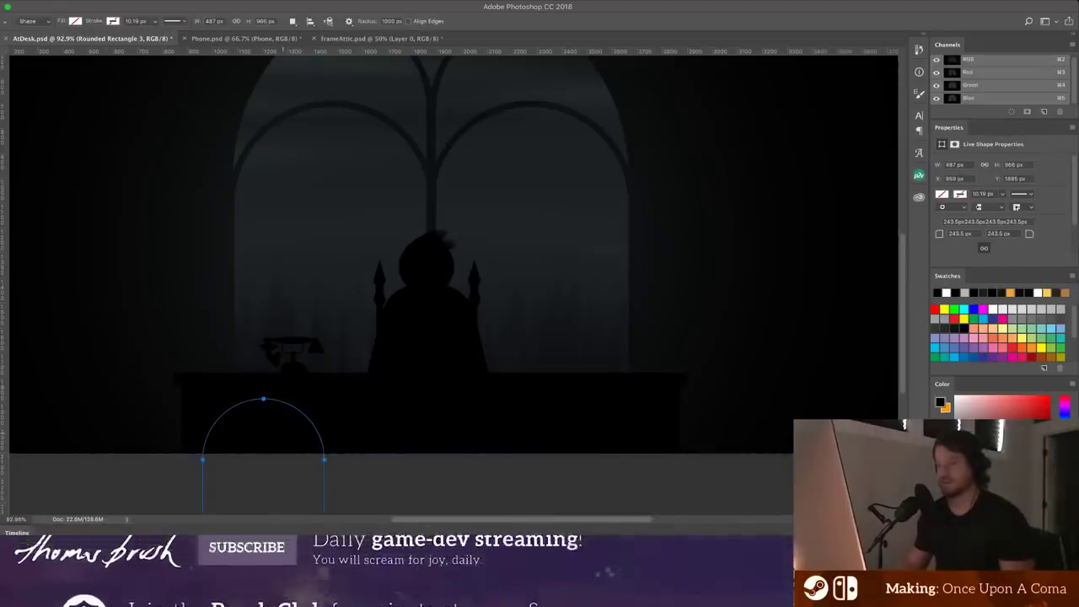
key(ctrl+Return)
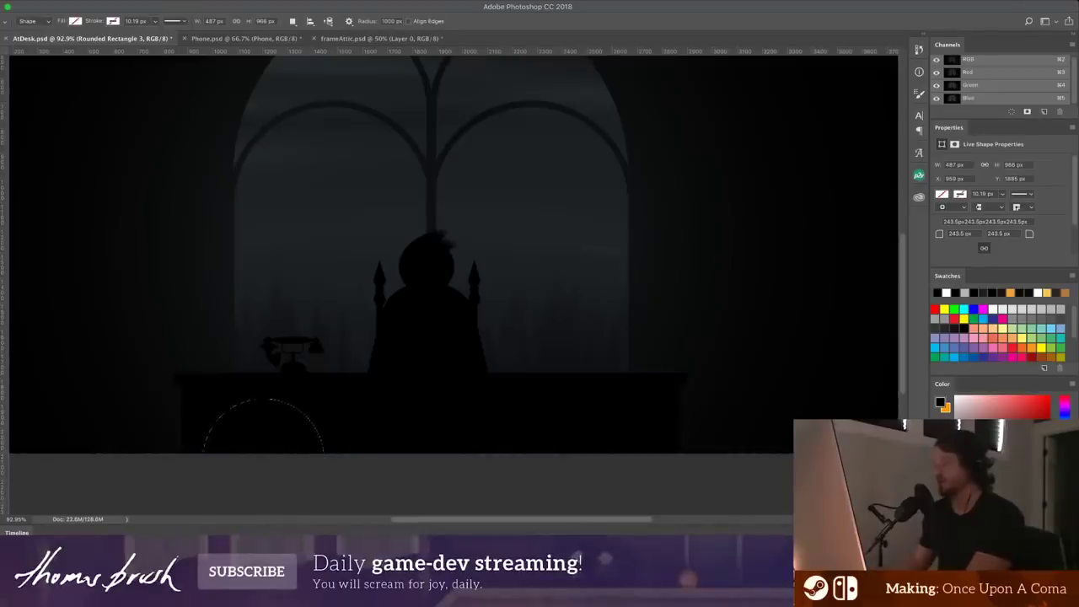
- Cut the arch-shaped selection out of the desk body layer to open up the desk's lower left part
key(alt+[)
key(alt+[)
key(alt+[)
key(alt+[)
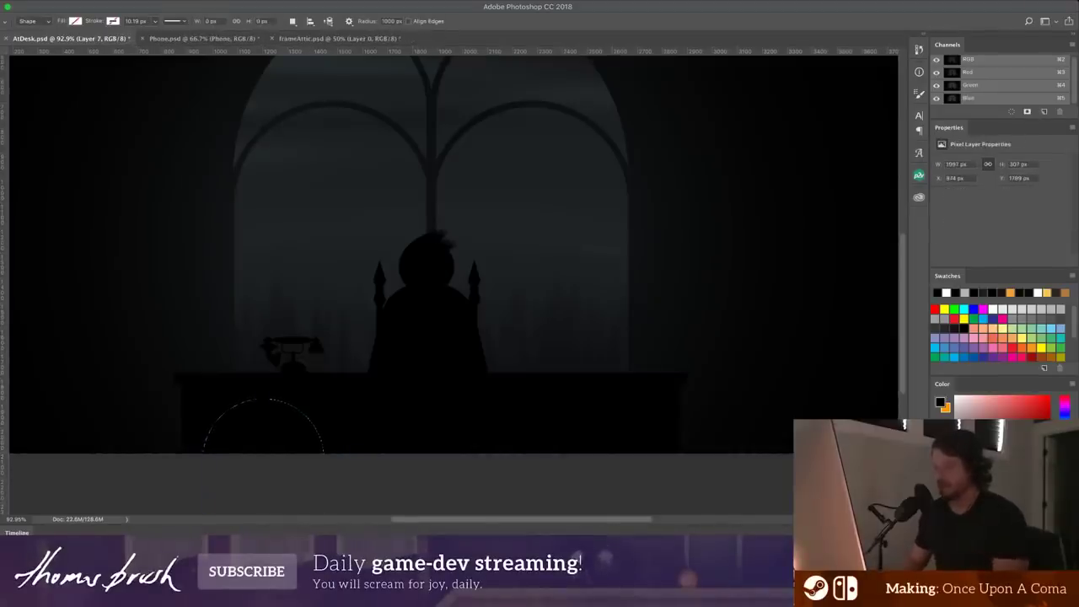
key(Delete)
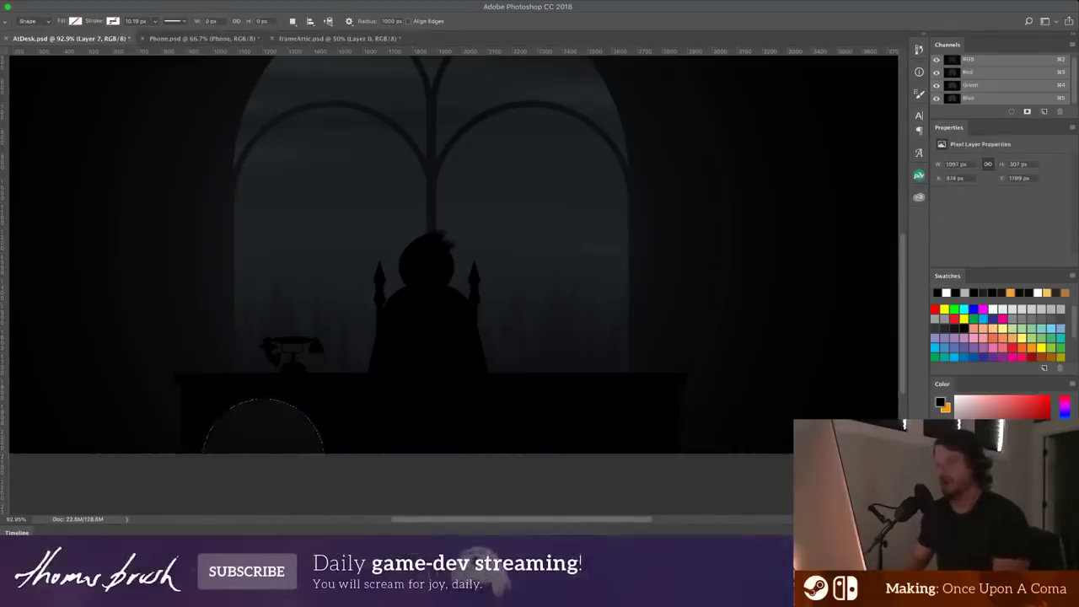
- Shift the arch selection horizontally to the right across the desk and cut it out of the desk body there too
key(shift+Right)
key(shift+Right)
key(shift+Right)
key(shift+Right)
key(shift+Right)
key(shift+Right)
key(shift+Right)
key(shift+Right)
key(shift+Right)
key(shift+Right)
key(shift+Right)
key(shift+Right)
key(shift+Right)
key(shift+Right)
key(shift+Right)
key(shift+Right)
key(shift+Right)
key(shift+Right)
key(shift+Right)
key(shift+Right)
key(shift+Right)
key(shift+Right)
key(shift+Right)
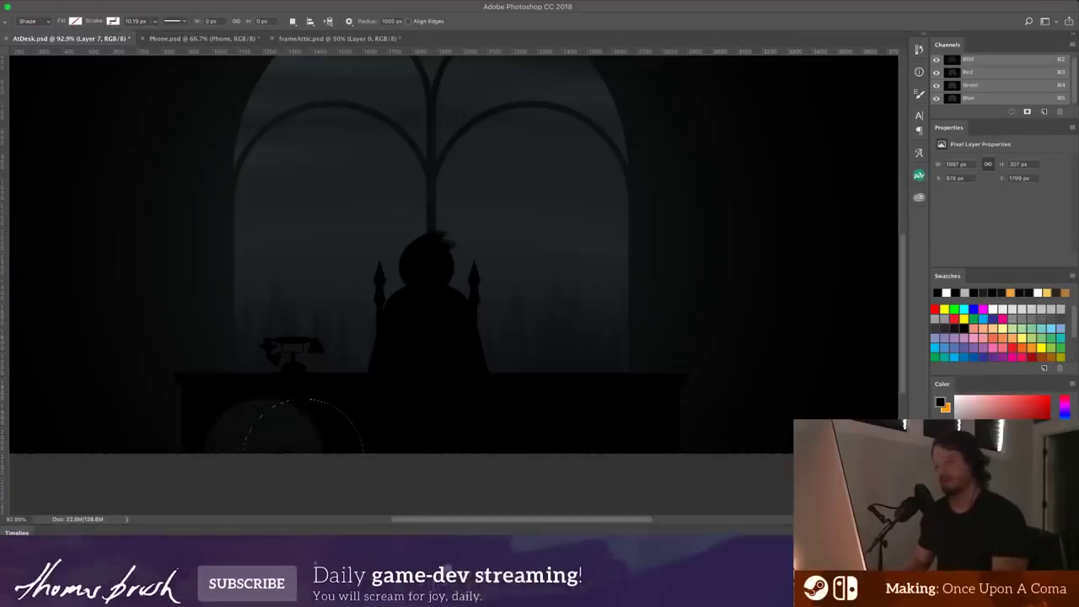
key(shift+Right)
key(shift+Right)
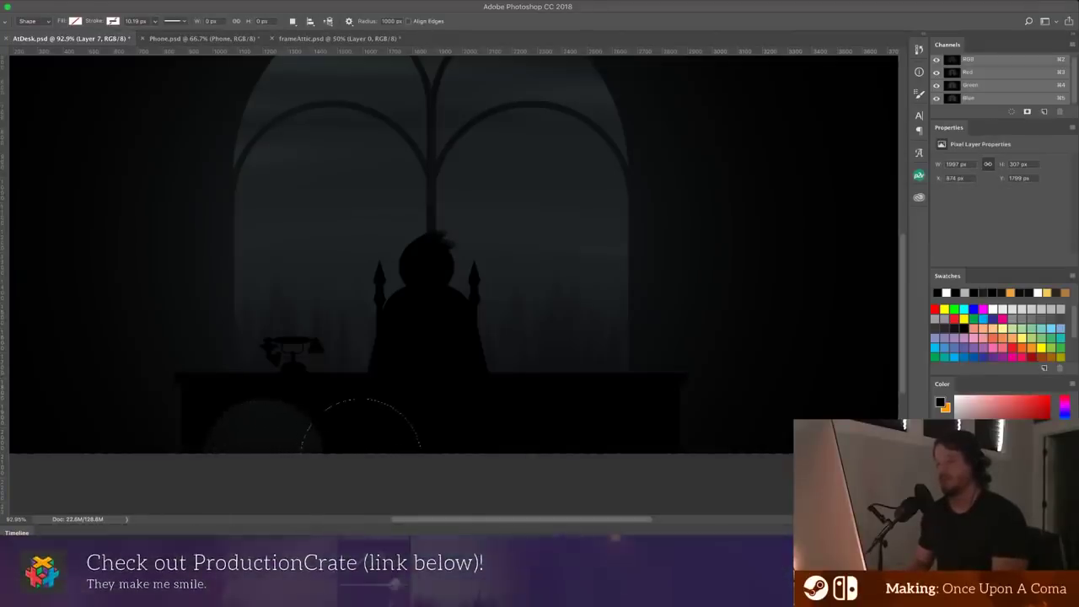
key(shift+Right)
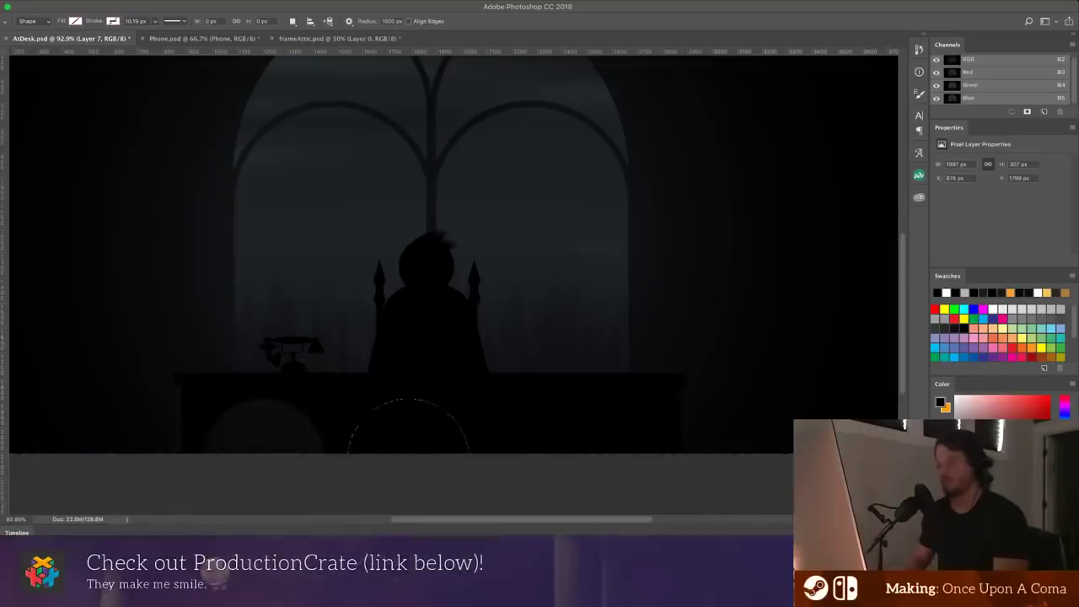
key(shift+Right)
key(Delete)
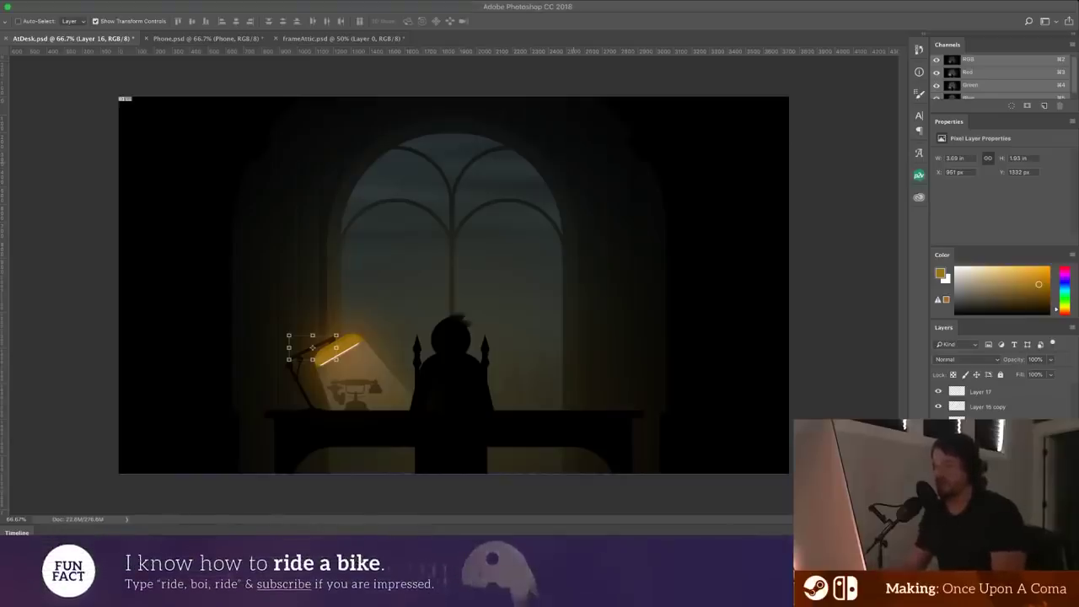
- Select the lower half of the figure's head and stretch it downward to about 139% height to lengthen the face
super+click(462, 342)
drag(419, 311, 507, 394)
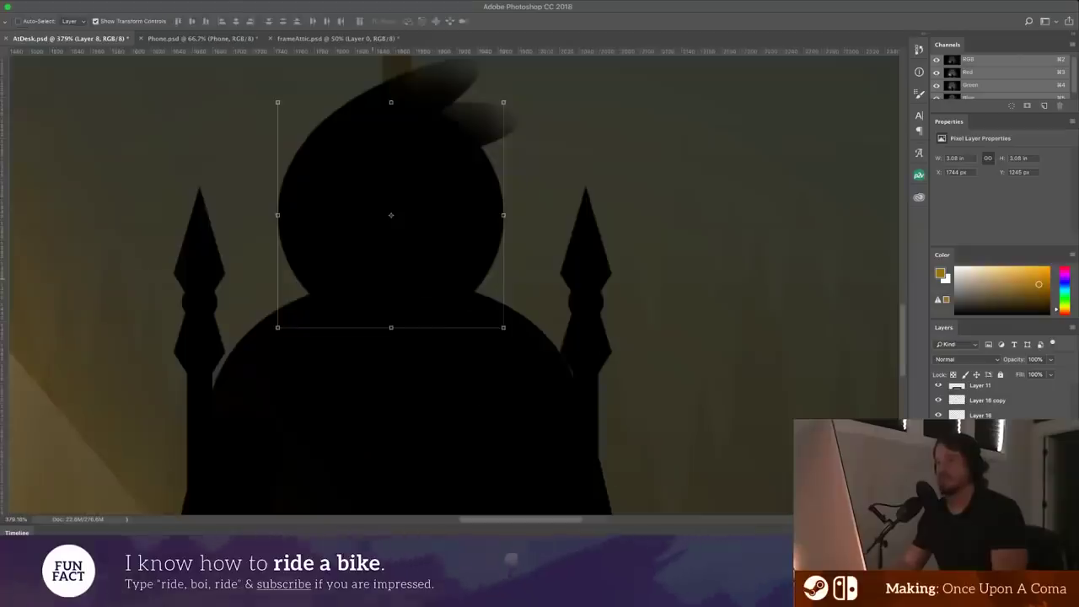
key(m)
drag(262, 221, 522, 317)
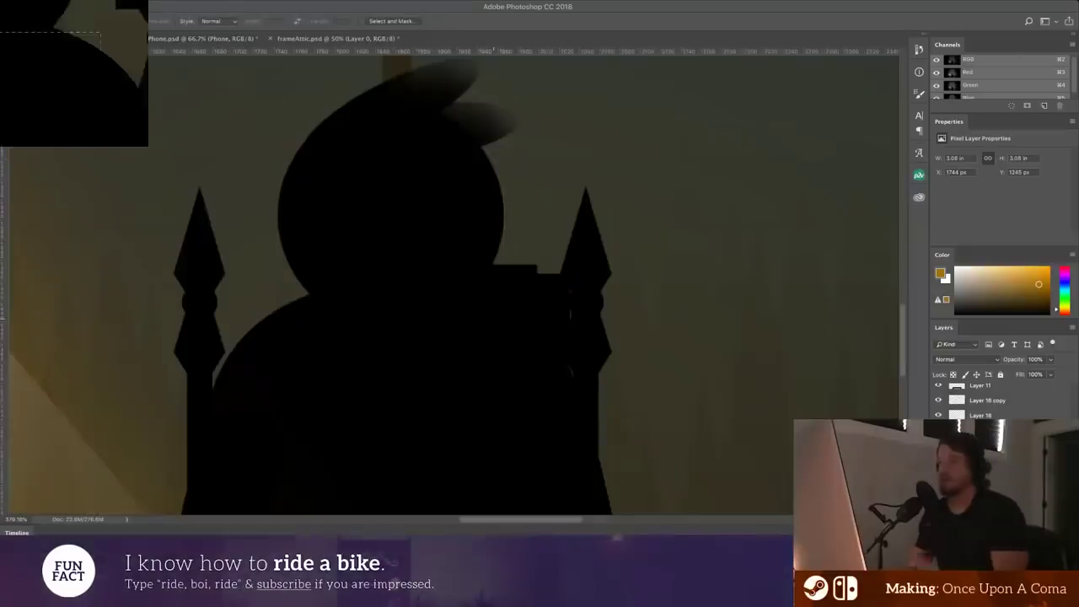
key(v)
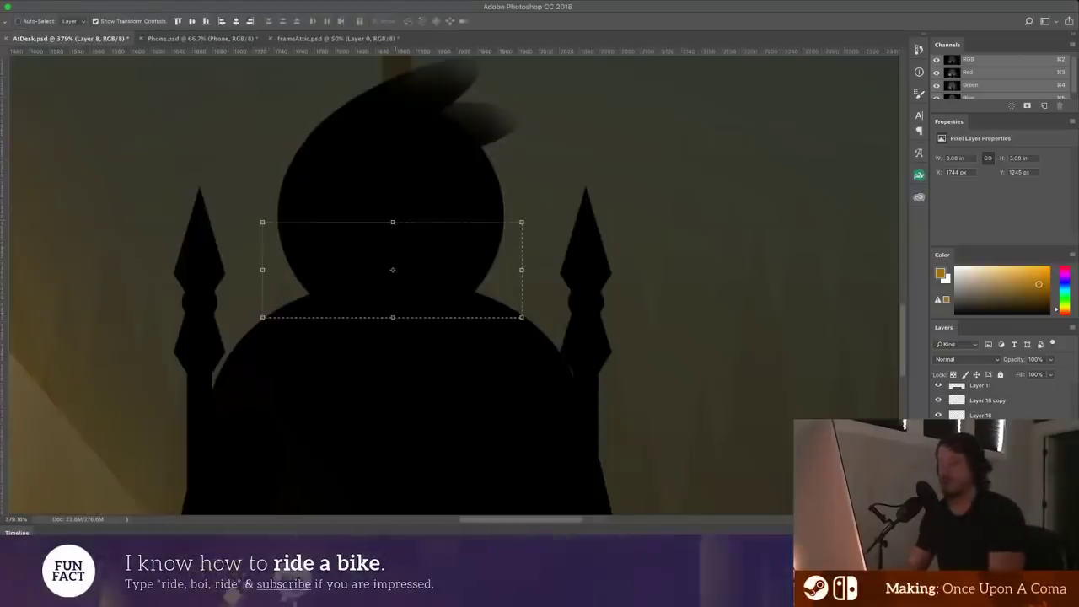
drag(393, 317, 395, 357)
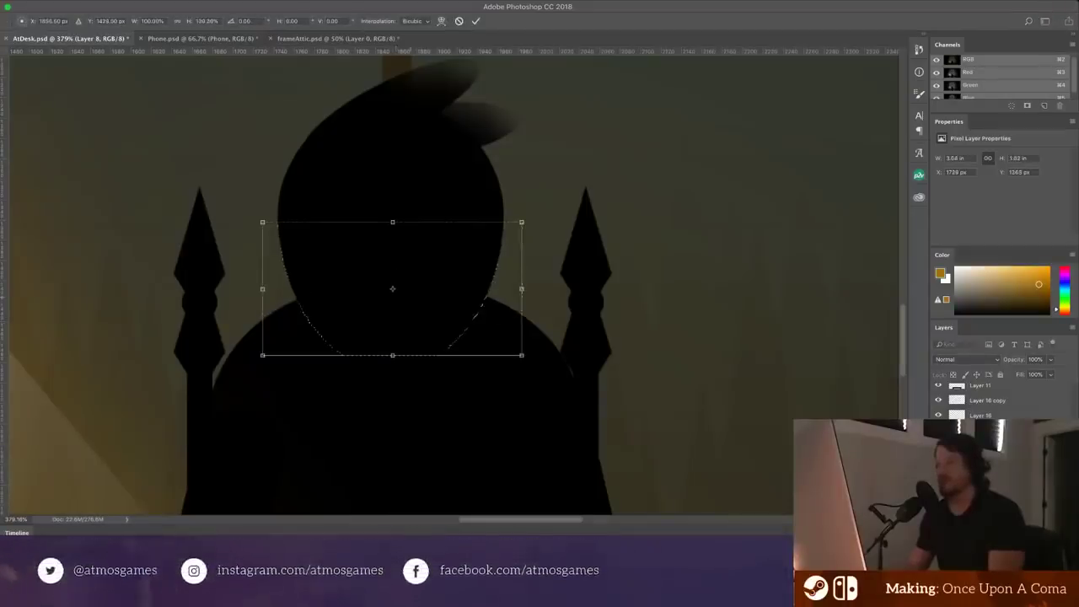
key(Return)
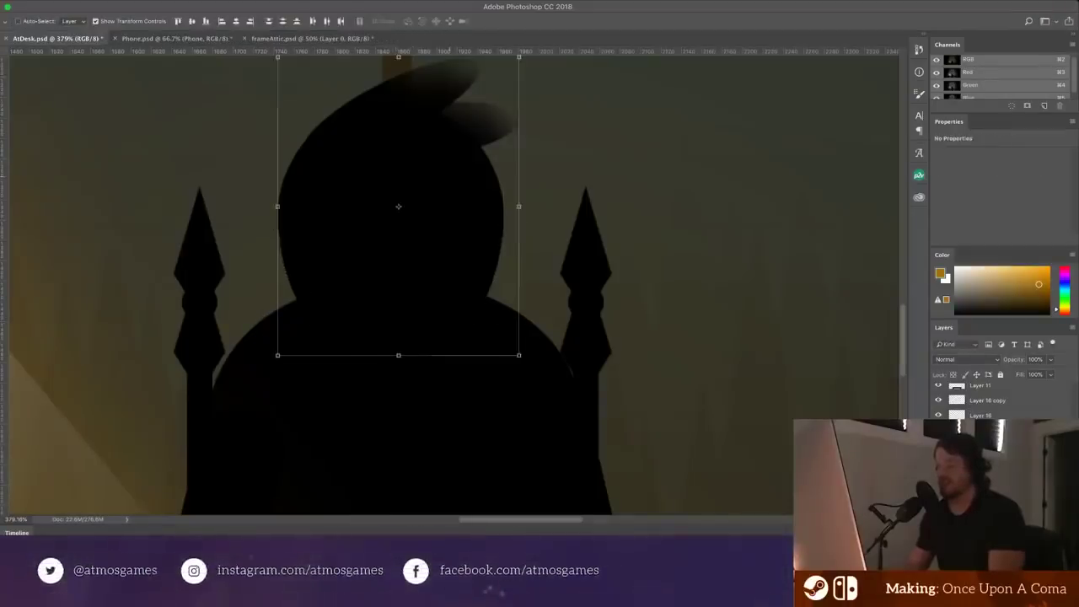
- Raise the figure's head together with its hair slightly above the shoulders and deselect the layers
drag(449, 178, 452, 151)
key(super+minus)
key(super+minus)
key(super+minus)
key(super+minus)
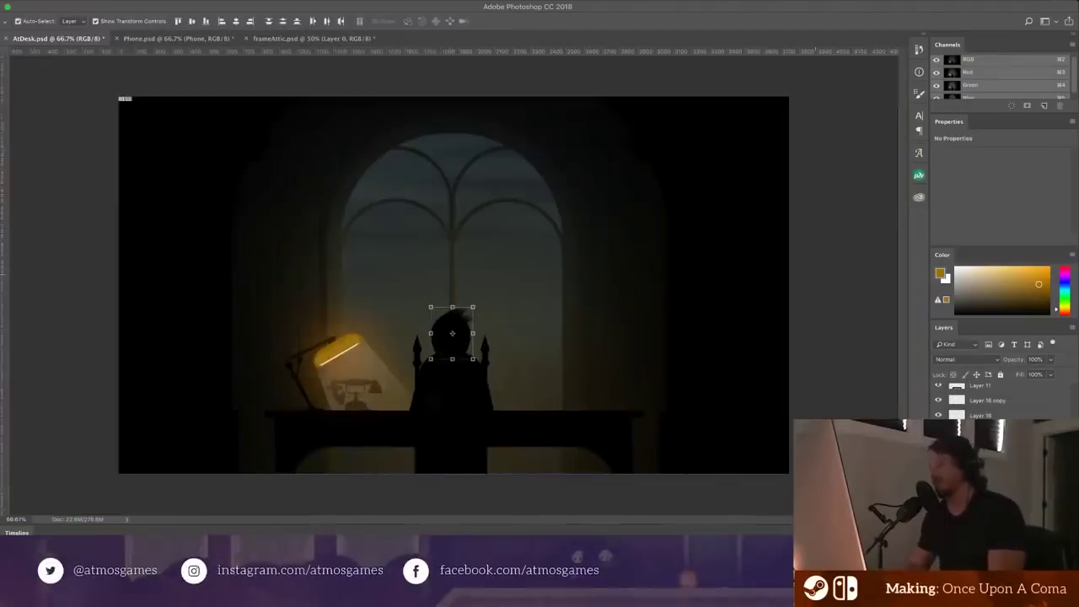
click(815, 274)
- Duplicate the head, shrink the copy into an ear of about 0.63 × 0.79 in, and place one on each side of the head
key(super+space)
drag(469, 368, 556, 367)
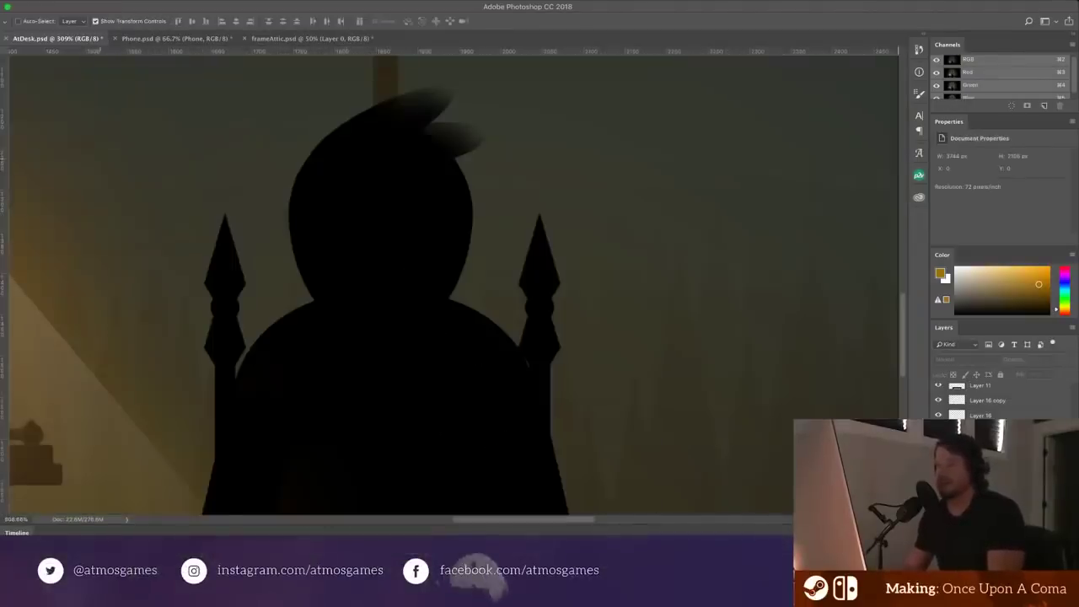
super+click(400, 177)
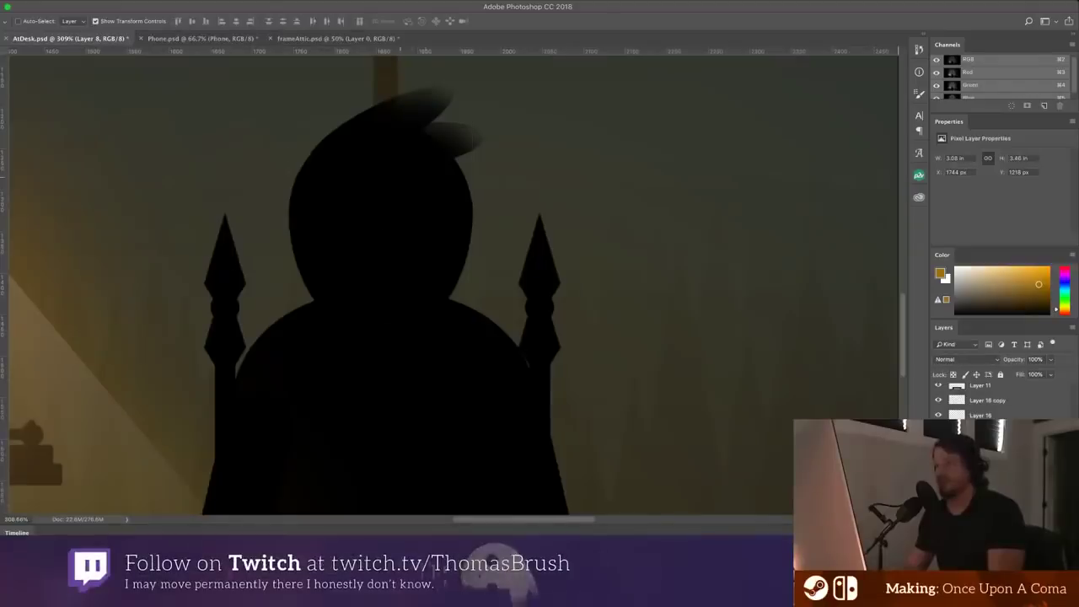
alt+shift+drag(401, 177, 313, 177)
shift+drag(385, 120, 239, 278)
key(Return)
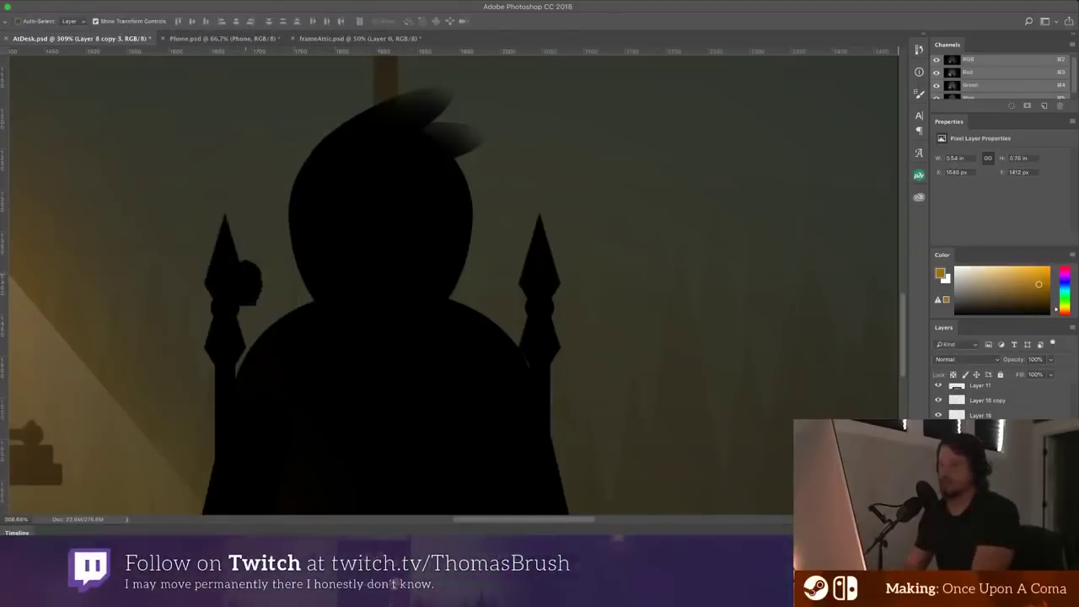
drag(317, 224, 440, 240)
key(Return)
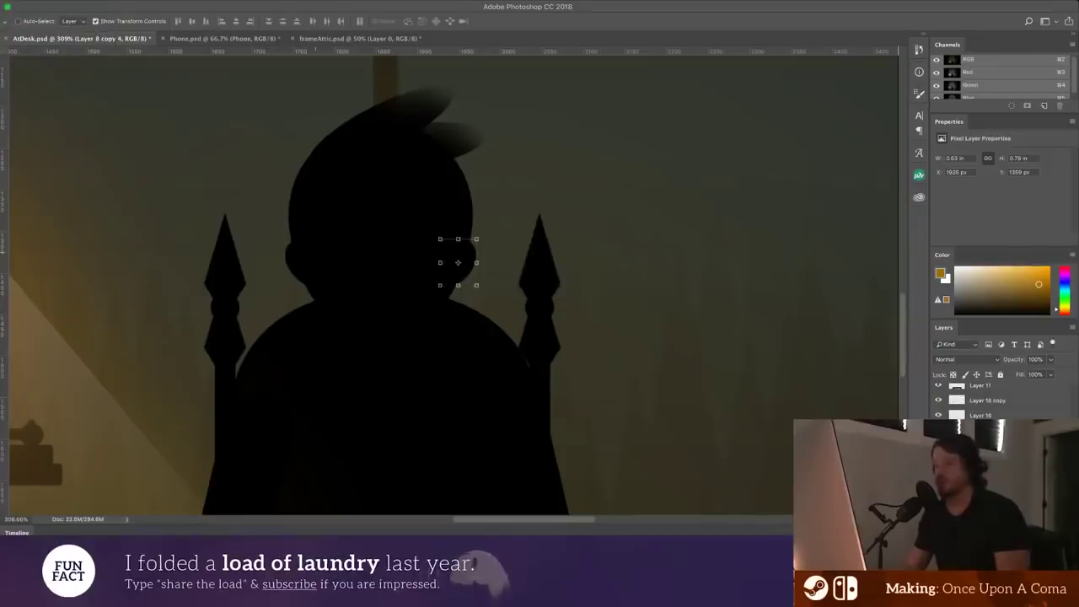
- Select both ears and nudge them up 4 px
shift+super+click(299, 264)
key(Up)
key(Up)
key(Up)
key(Up)
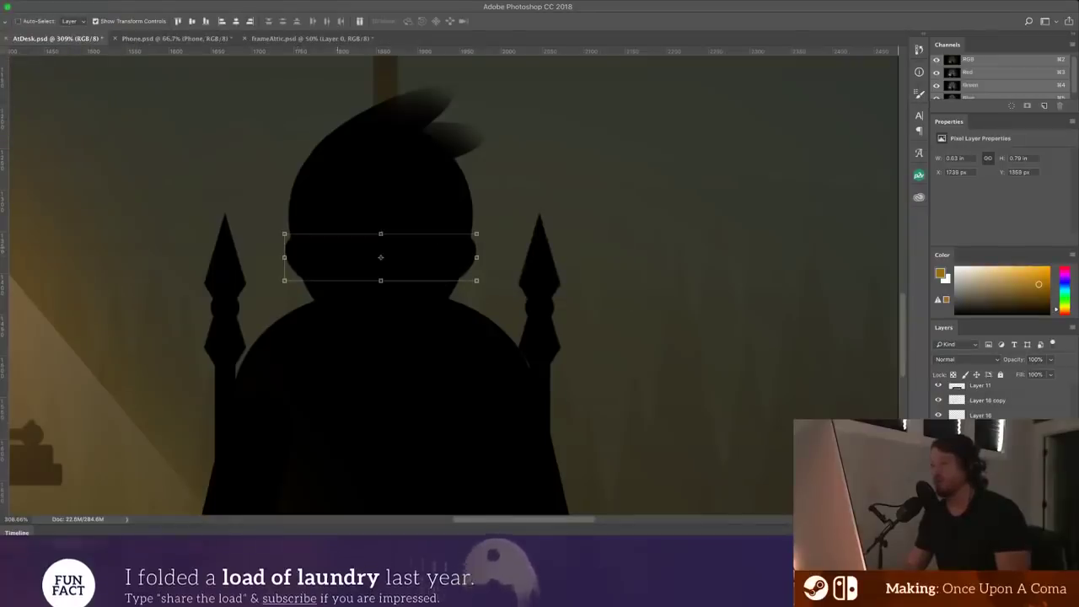
- Select both hair tufts on top of the head and scale them down slightly
super+click(455, 141)
shift+super+click(426, 108)
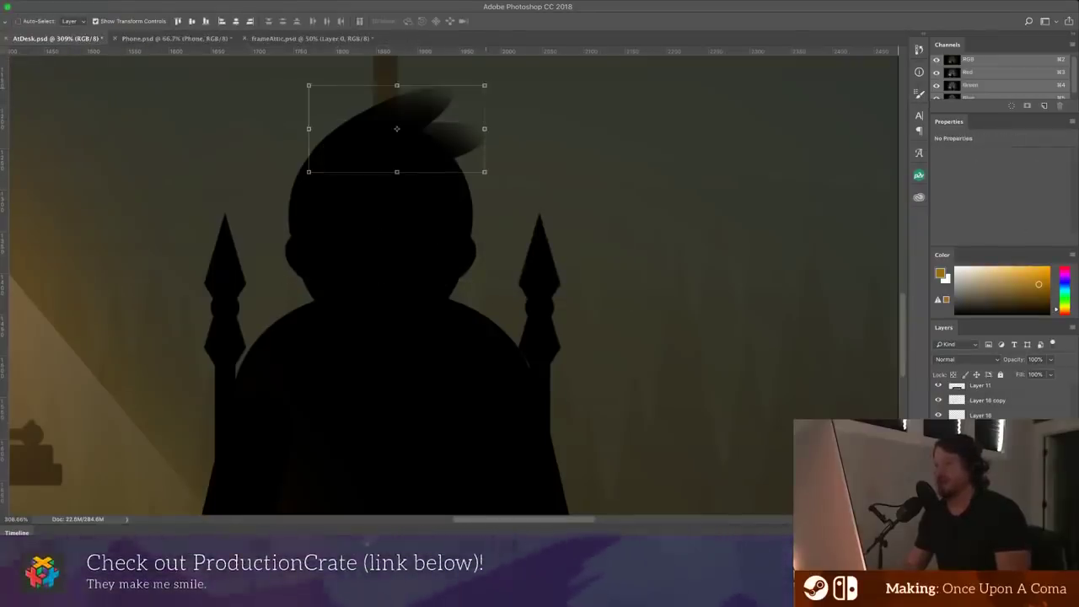
drag(484, 86, 473, 99)
key(Return)
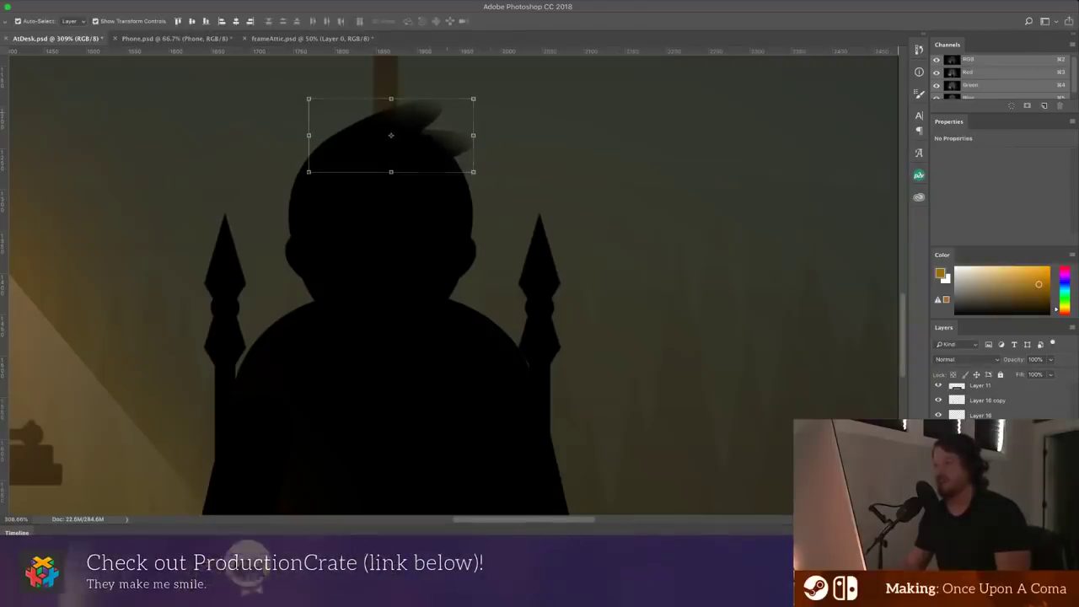
- Rotate the upper hair tuft slightly with Free Transform so that it lies flatter on the head
super+click(429, 114)
key(super+t)
drag(454, 97, 457, 108)
key(Return)
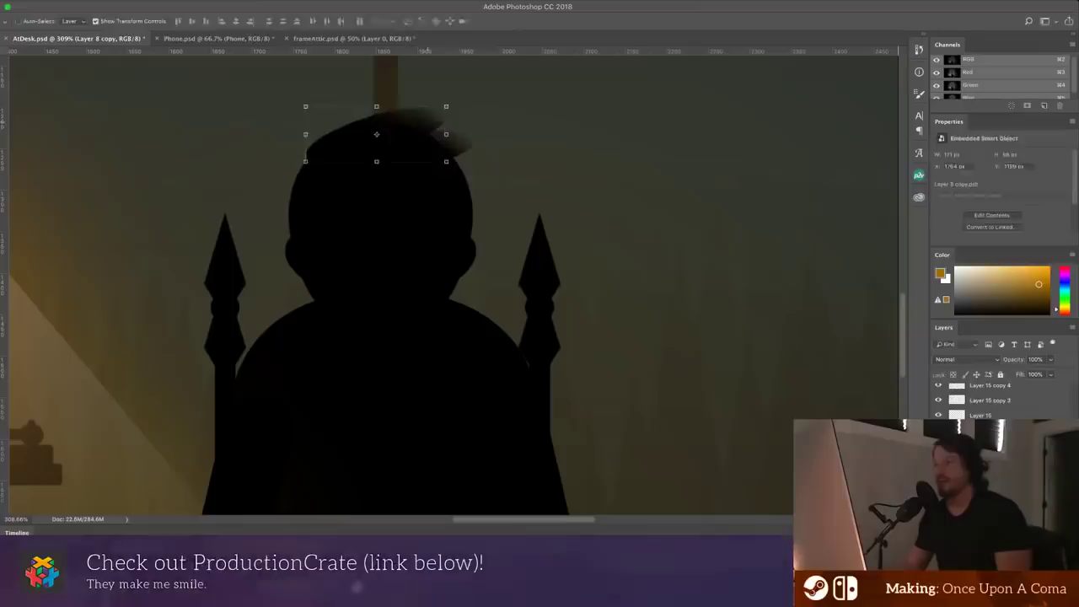
- Adjust the angle and position of the lower hair tuft so that both tufts follow the curve of the head
super+click(455, 143)
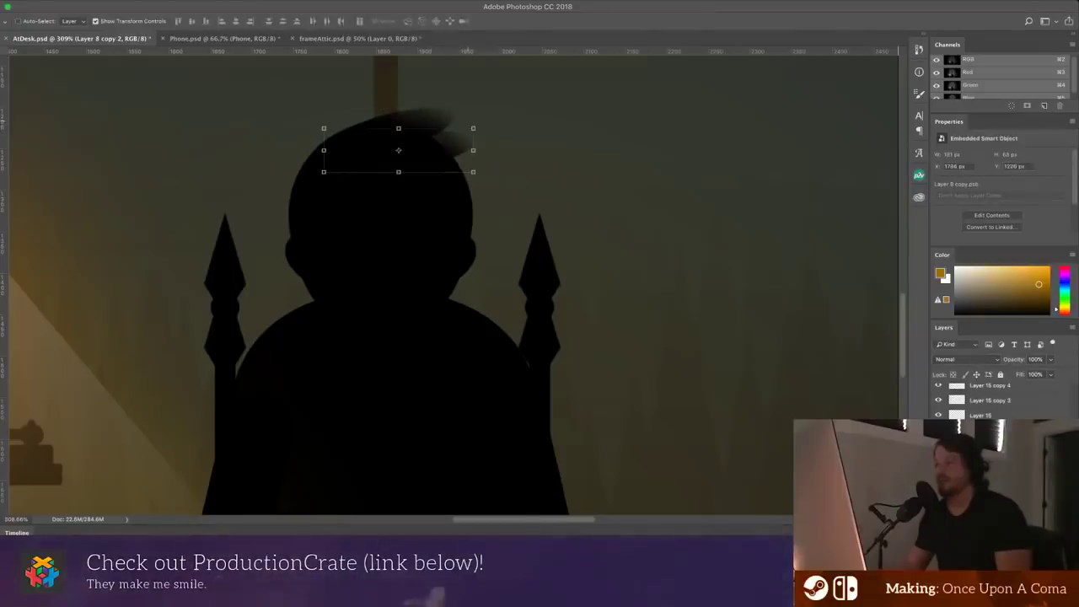
key(super+t)
key(Return)
drag(458, 138, 466, 150)
super+click(438, 118)
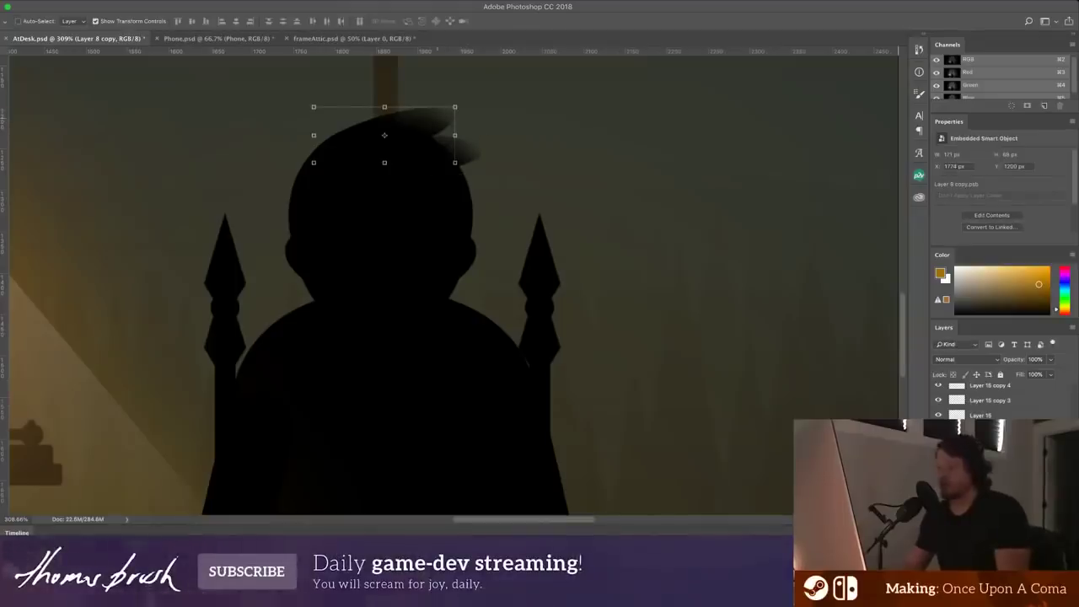
click(504, 218)
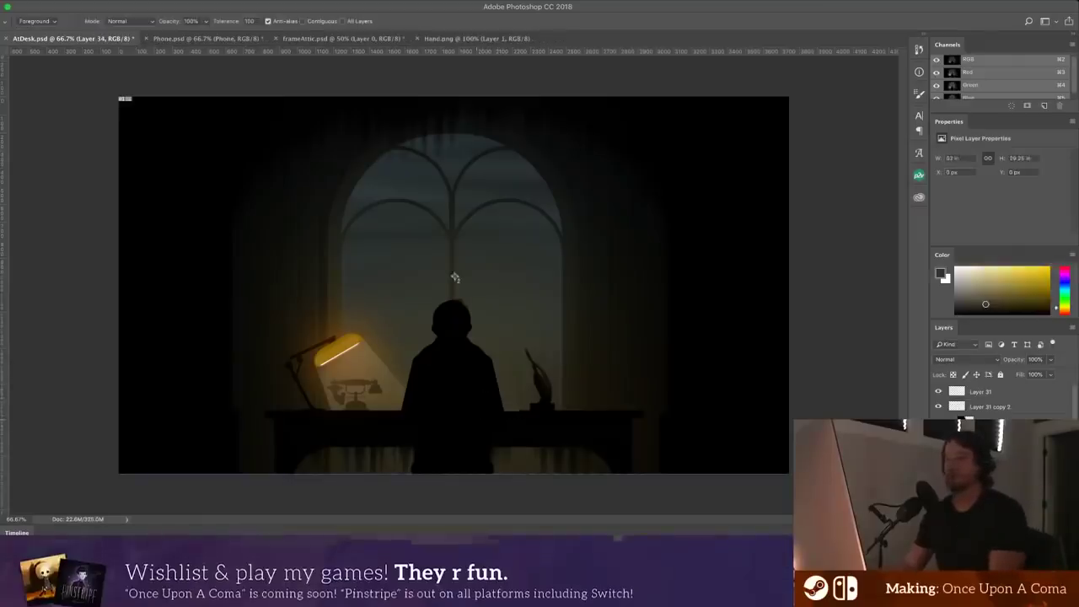
- Set the opacity of Layer 34 to 39%
key(m)
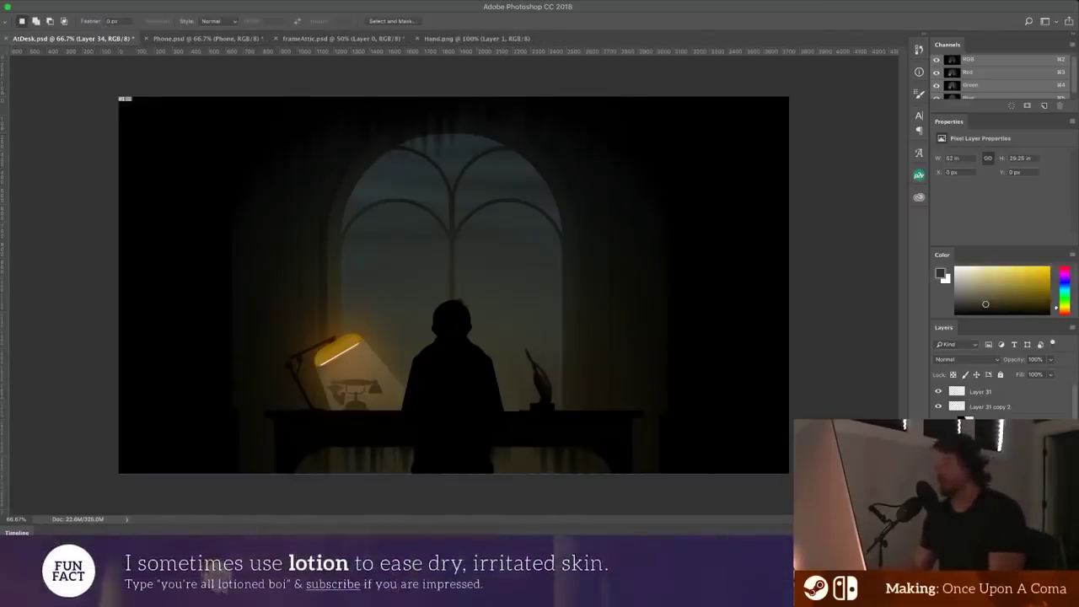
key(3)
key(9)
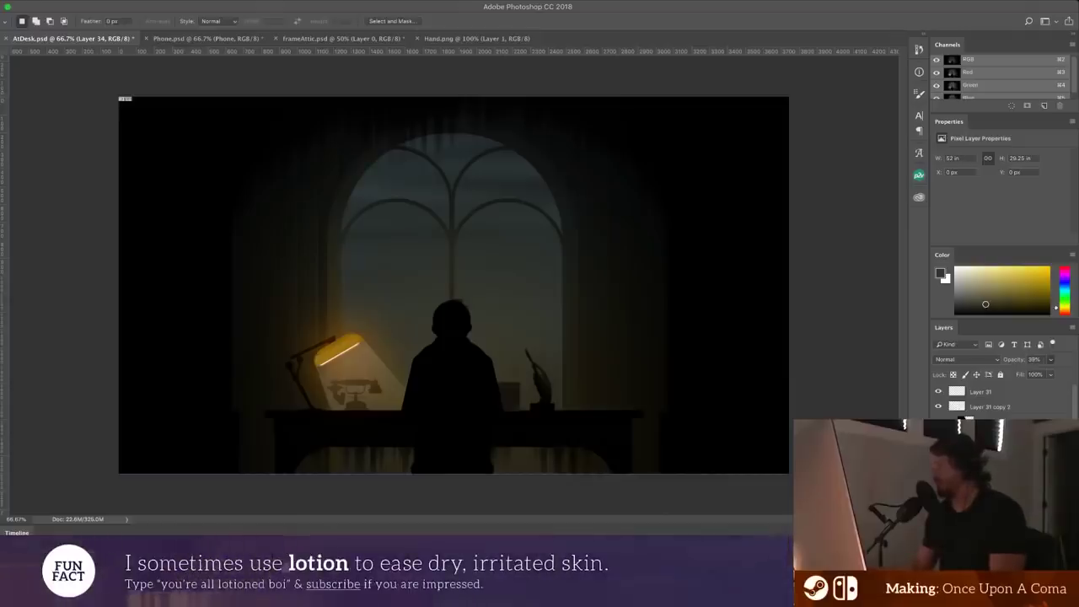
- Fill a horizontal strip about 712 px wide with white on a new layer across the block beside the figure
key(alt+shift+super+n)
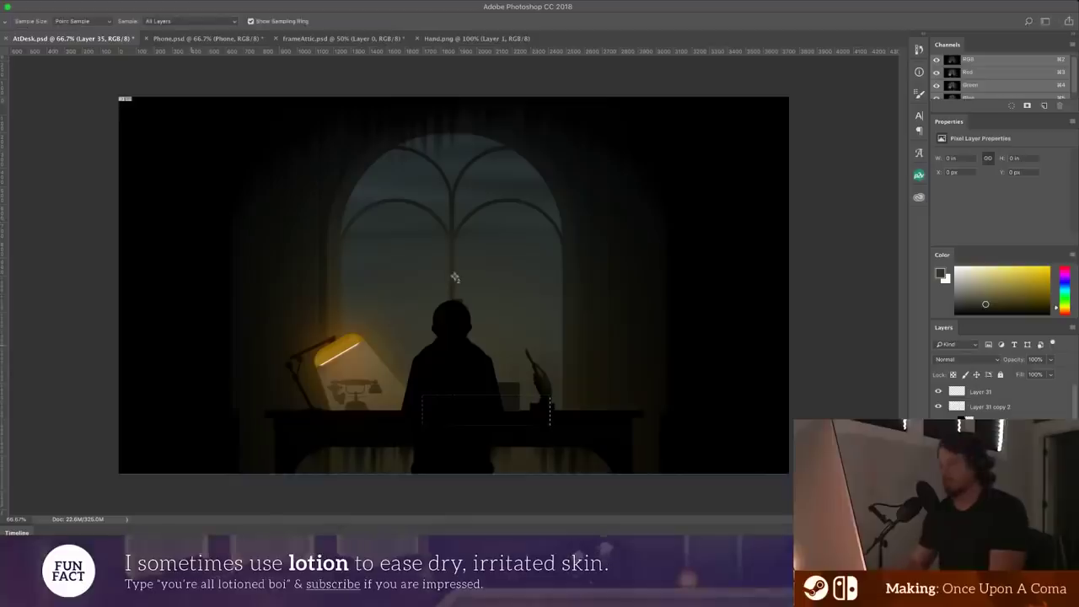
key(i)
key(x)
key(g)
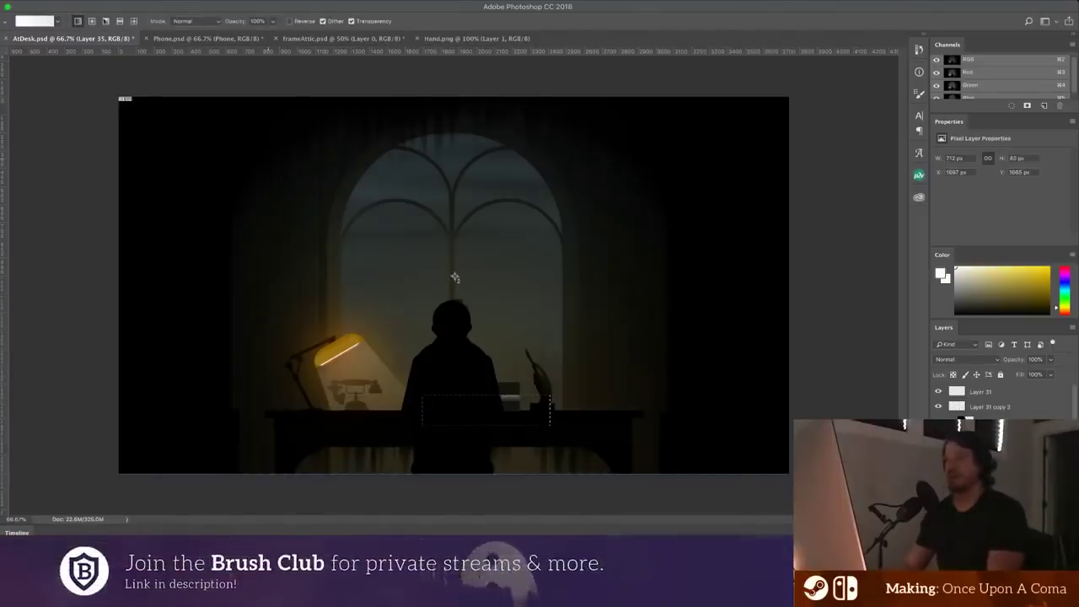
key(i)
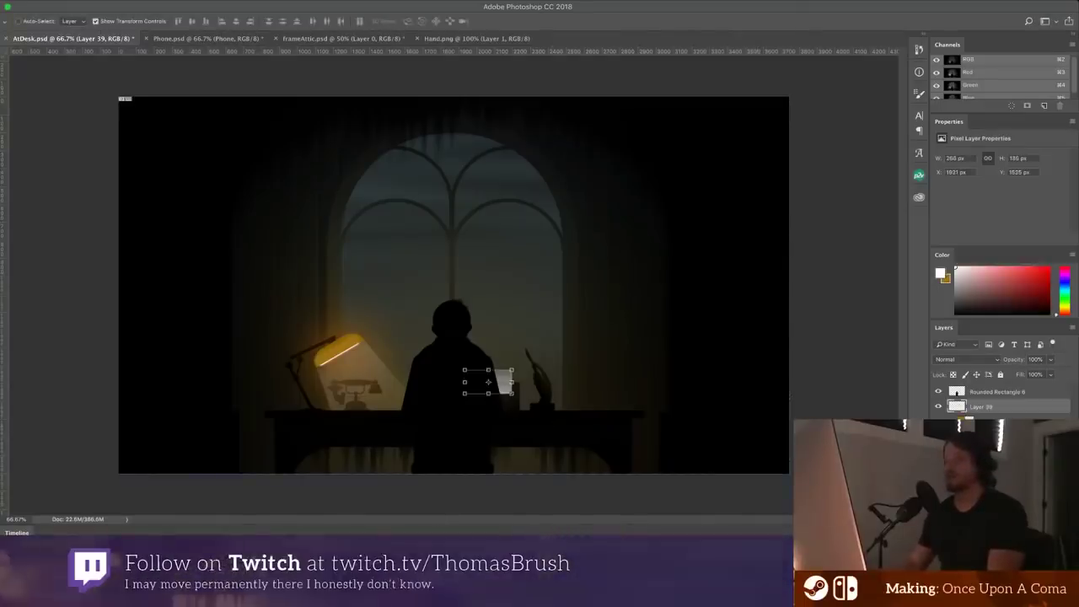
- Move the white page up in front of the window, turn it upright, and bend it with an Arch warp
drag(503, 381, 552, 322)
click(440, 22)
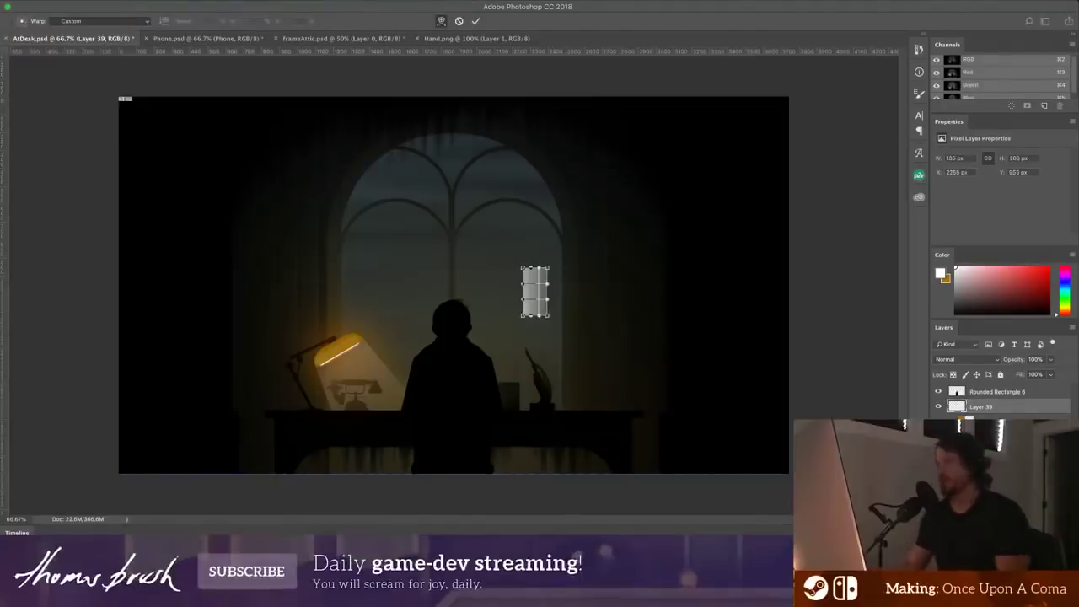
drag(534, 263, 534, 261)
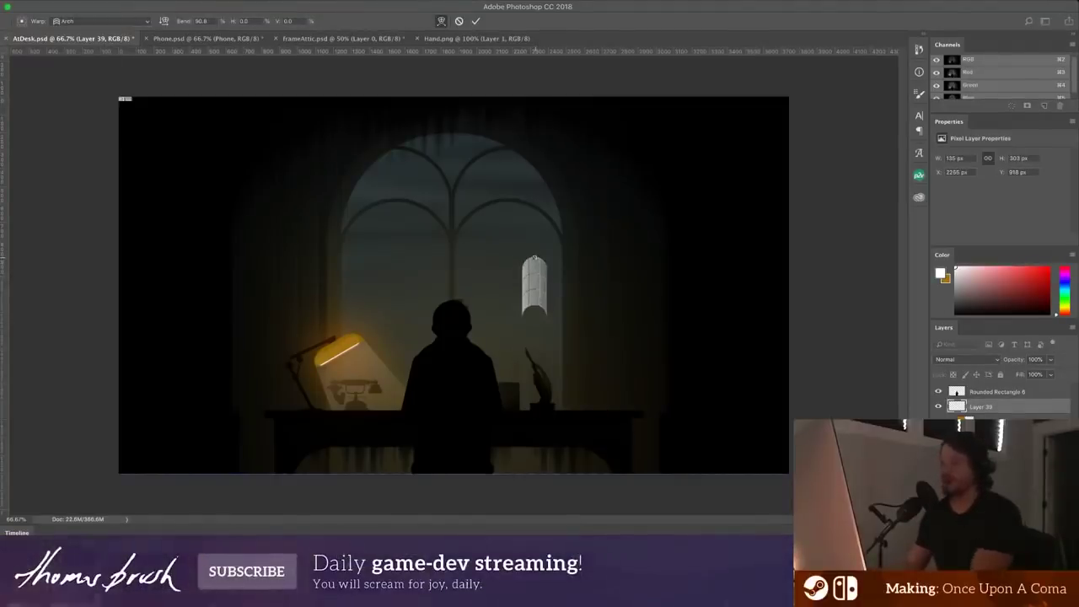
key(Return)
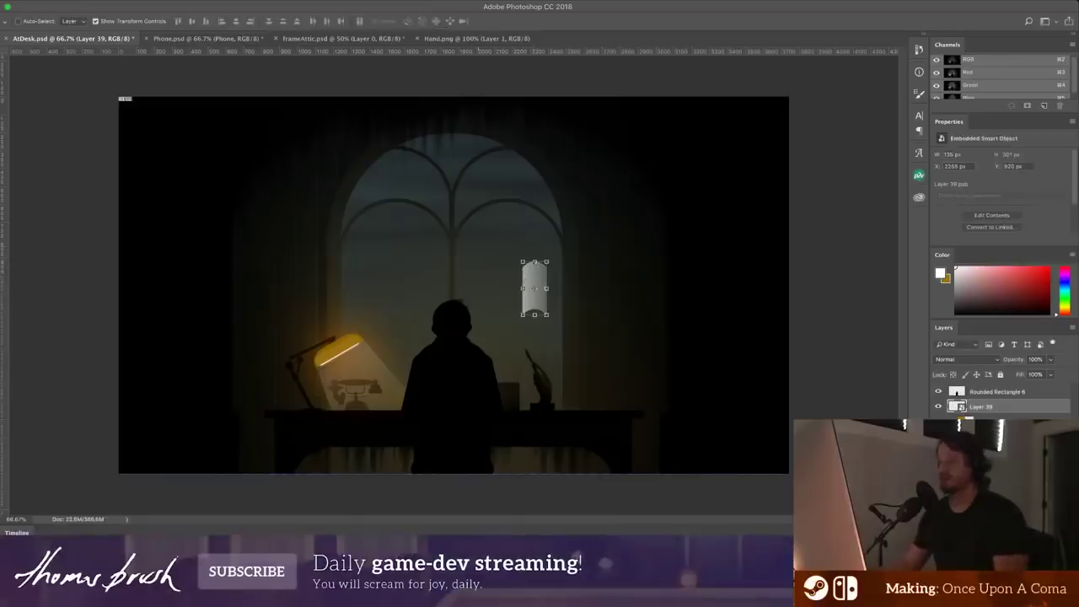
- Rotate the arched page by -90° and reshape it into a tilted sheet of about 319 × 79 px beside the figure
drag(552, 257, 543, 253)
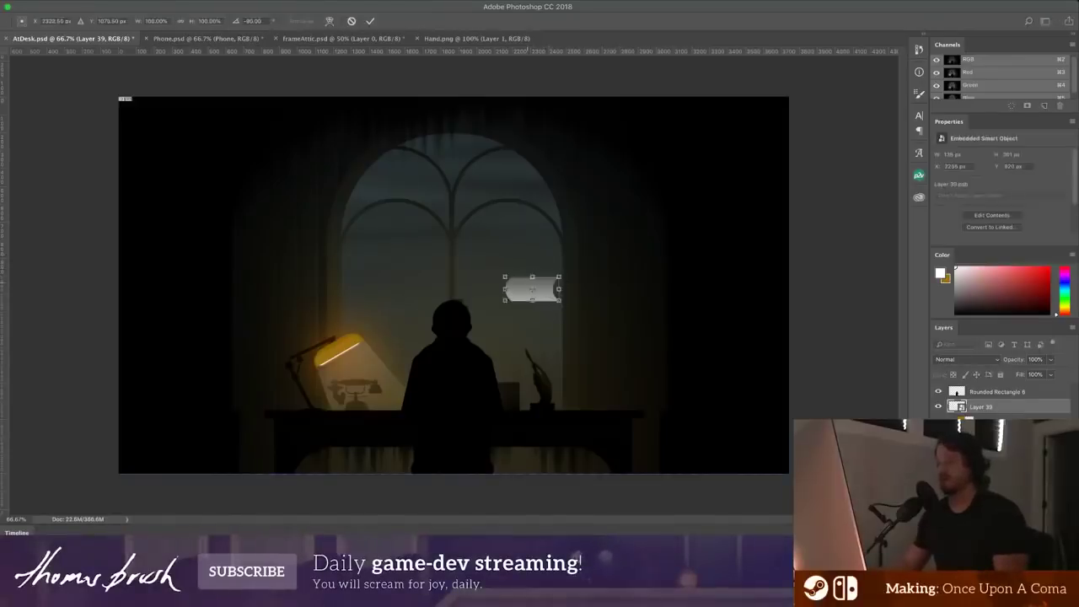
key(Return)
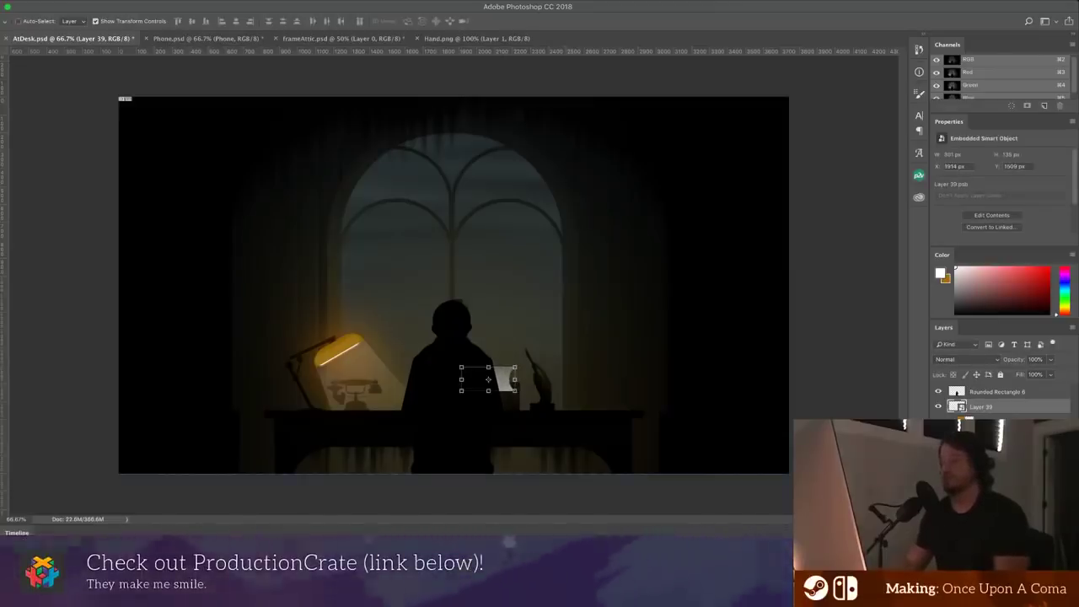
key(ctrl+t)
drag(490, 366, 497, 375)
key(Return)
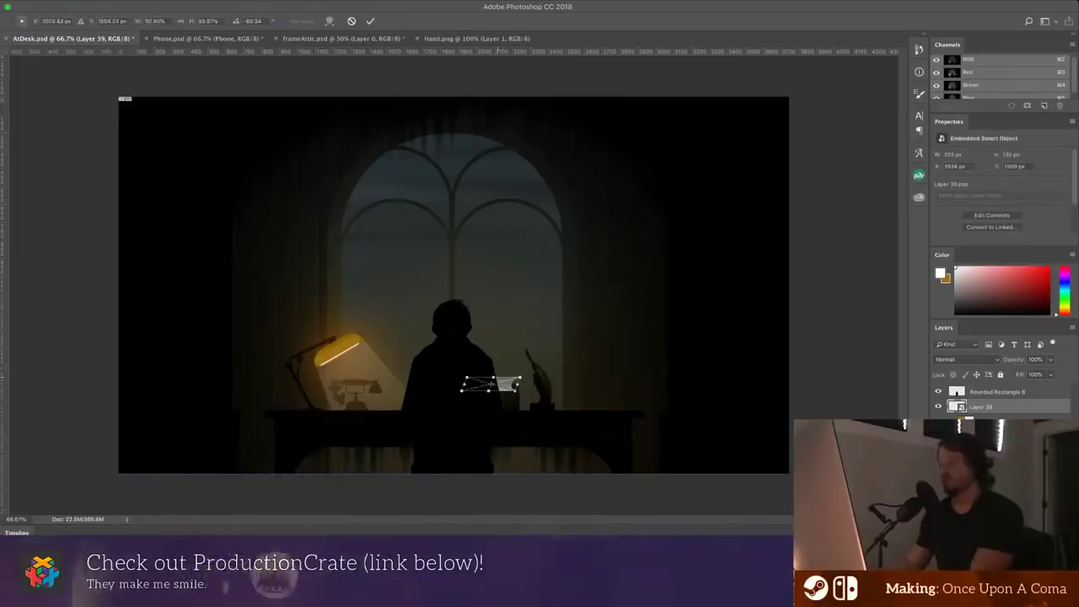
key(Return)
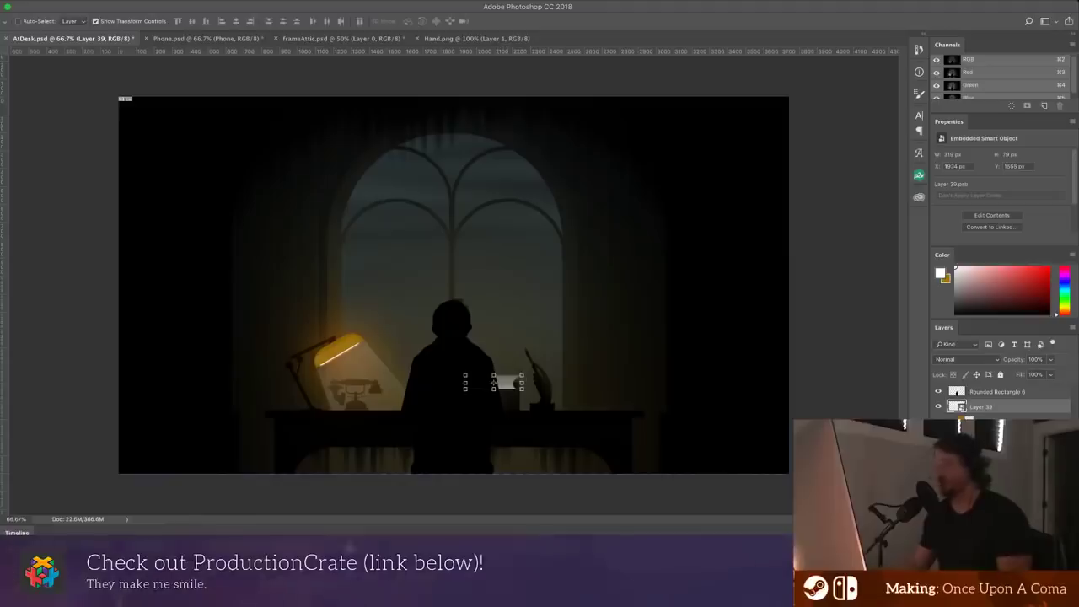
- Send the tilted white sheet two levels back in the layer order, behind the block beside the figure
key(super+bracketleft)
key(super+bracketleft)
super+click(668, 498)
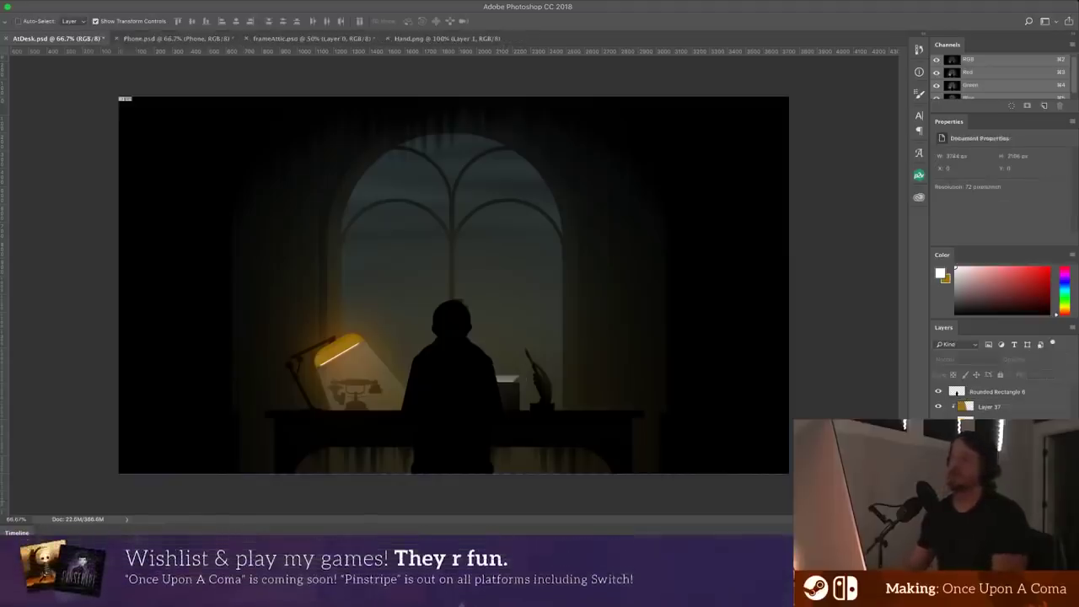
- Stretch the tilted sheet's upper corner outward to the edge of the block using a free transform
key(z)
drag(455, 278, 531, 117)
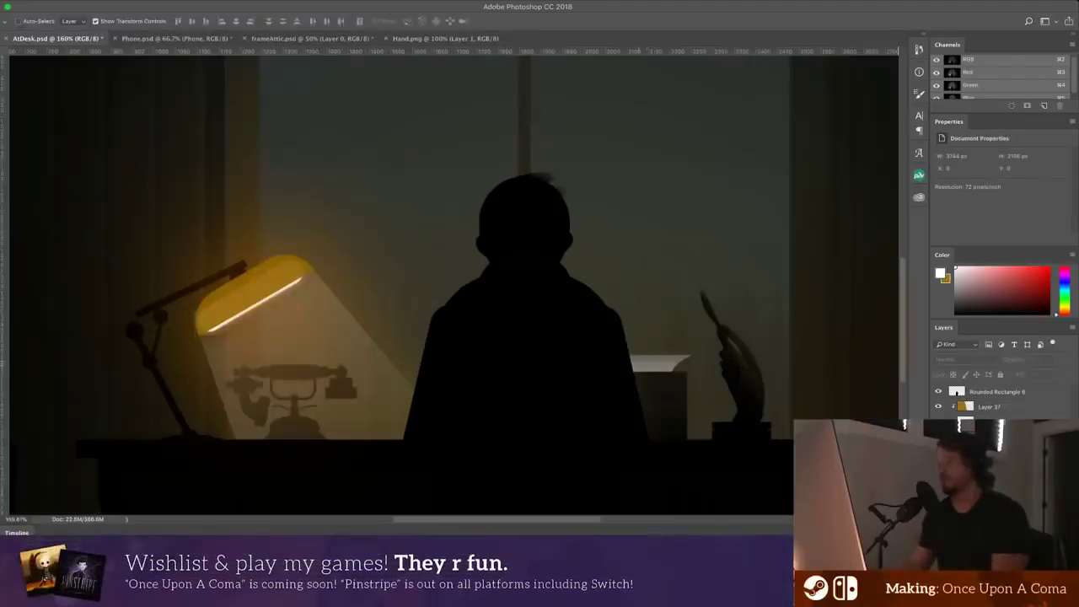
super+click(674, 362)
key(super+t)
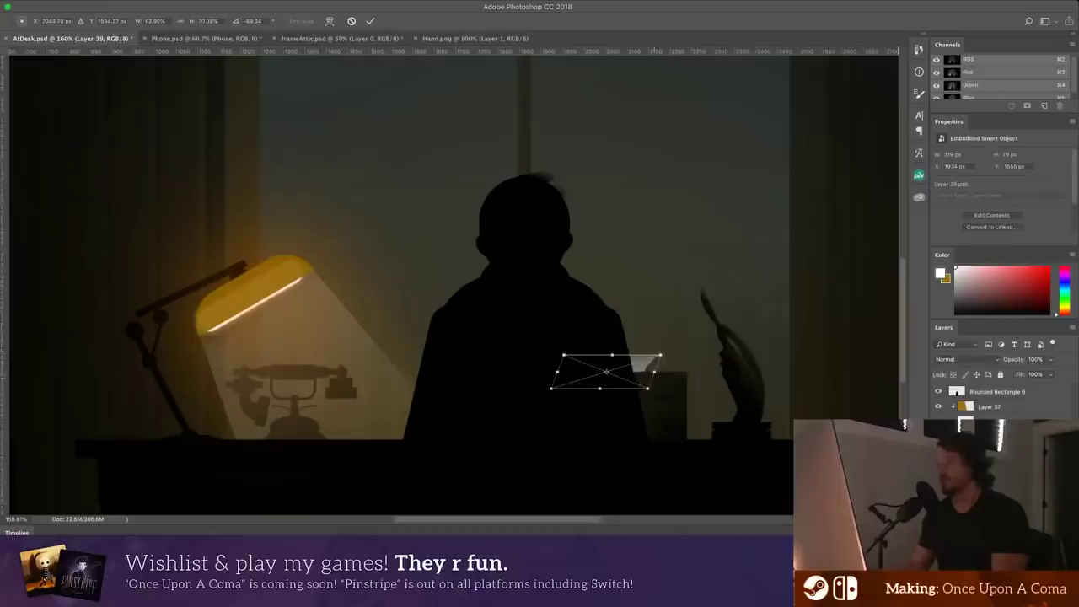
drag(660, 355, 692, 355)
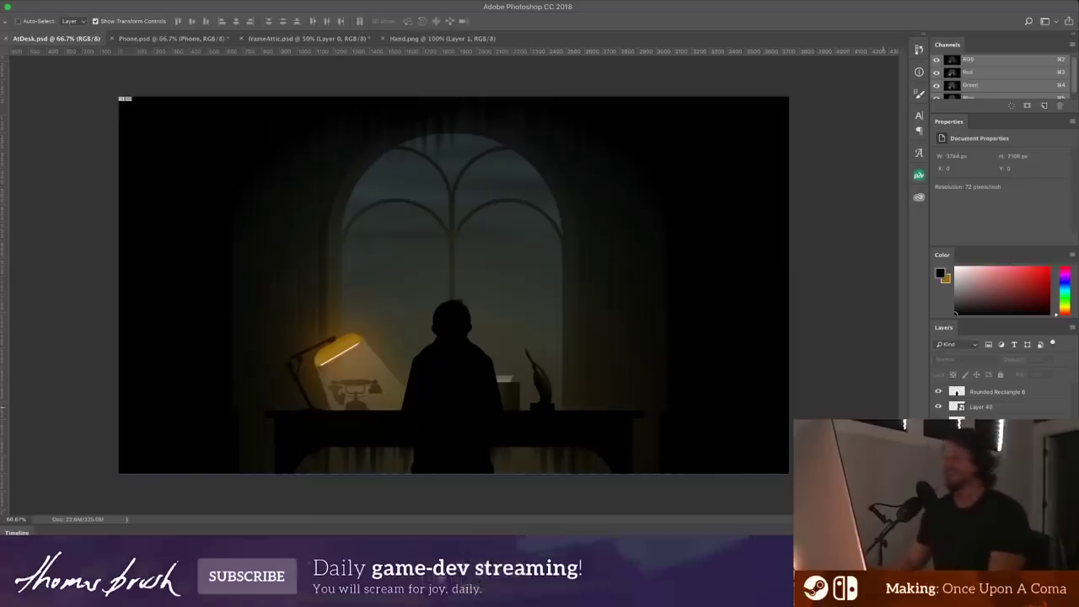
- Add a new empty layer for shading around the window arch
super+click(573, 428)
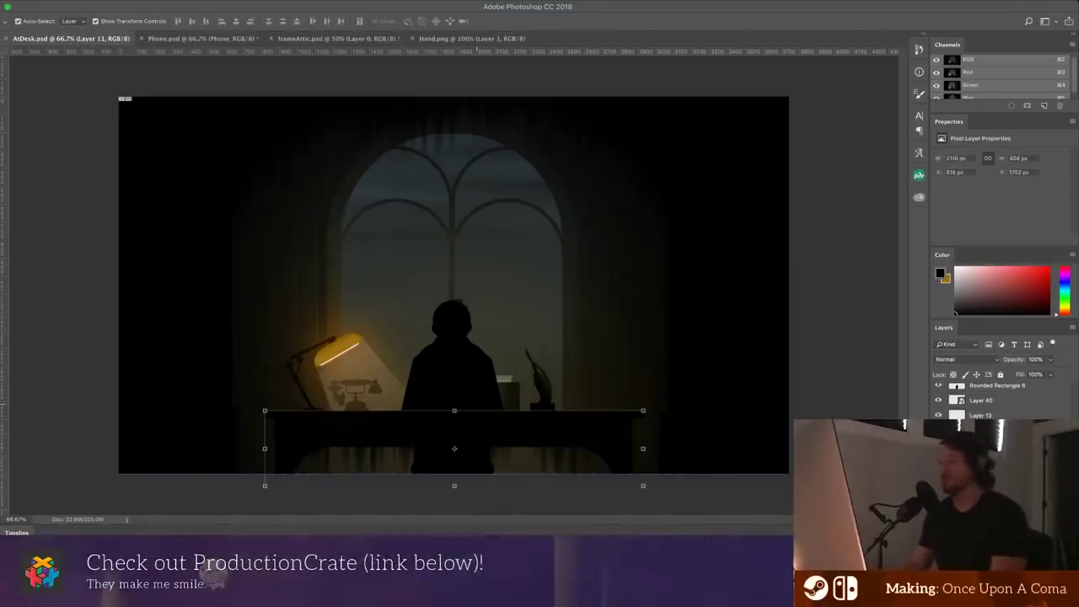
super+click(445, 364)
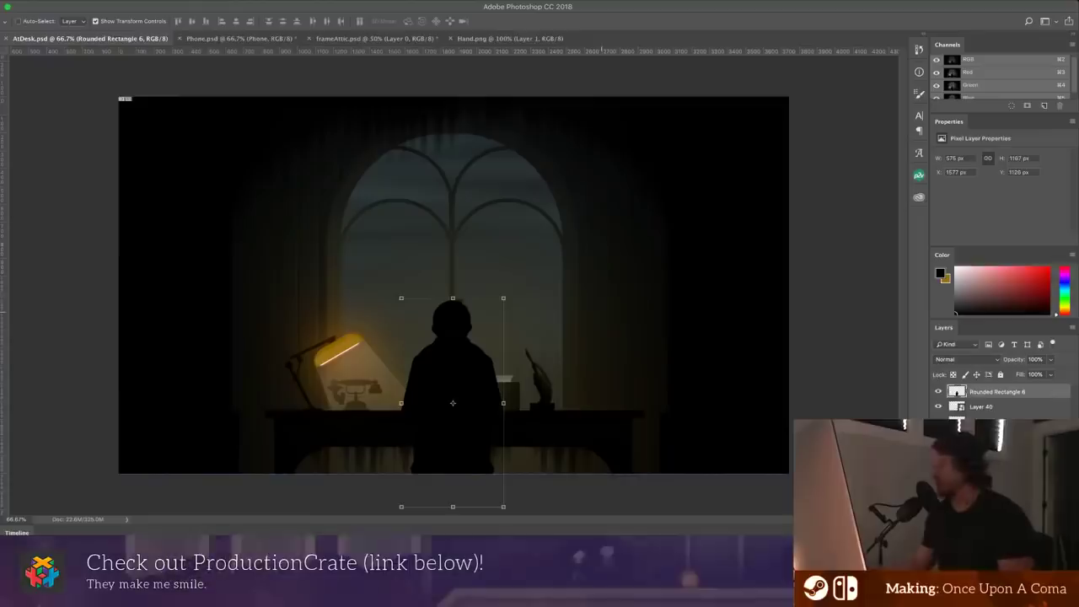
key(alt+shift+super+n)
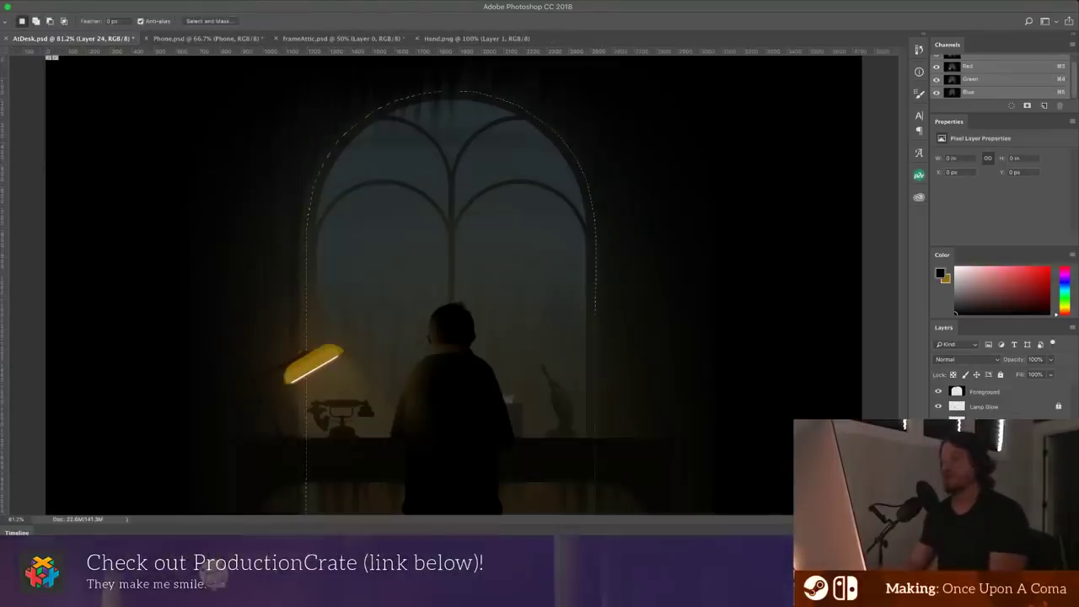
- Try a dark gradient inside the window arch selection on the new layer with layer opacity at 100%
key(g)
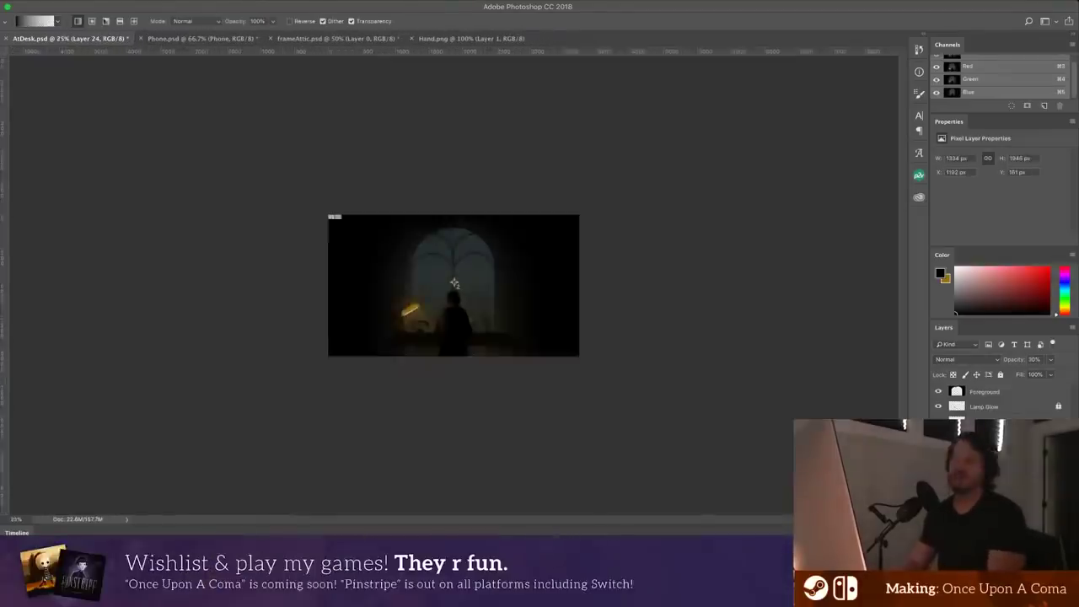
key(super+plus)
key(super+plus)
key(super+plus)
key(0)
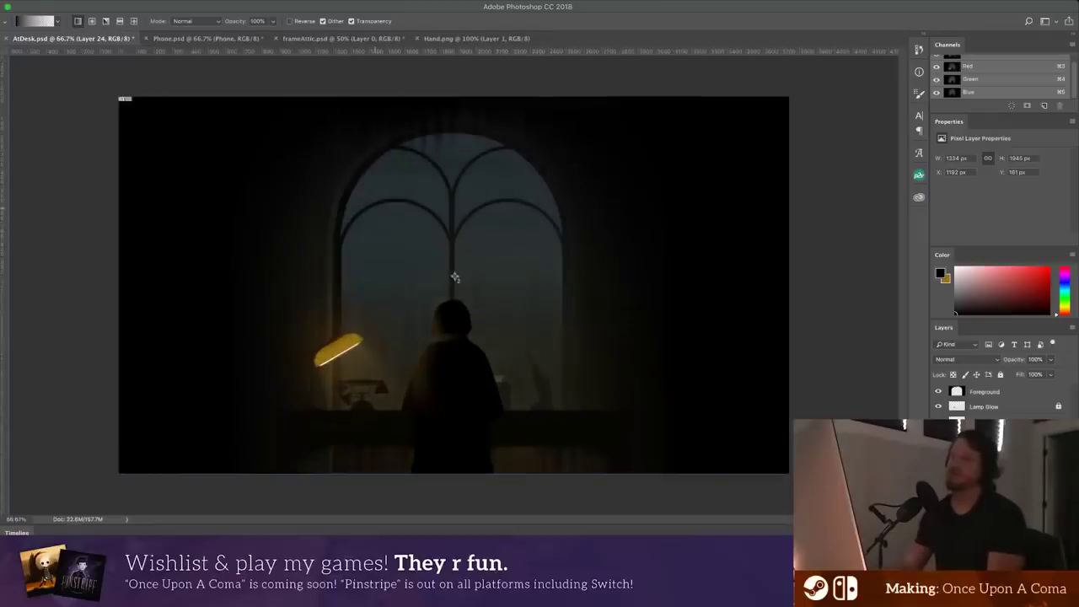
key(Delete)
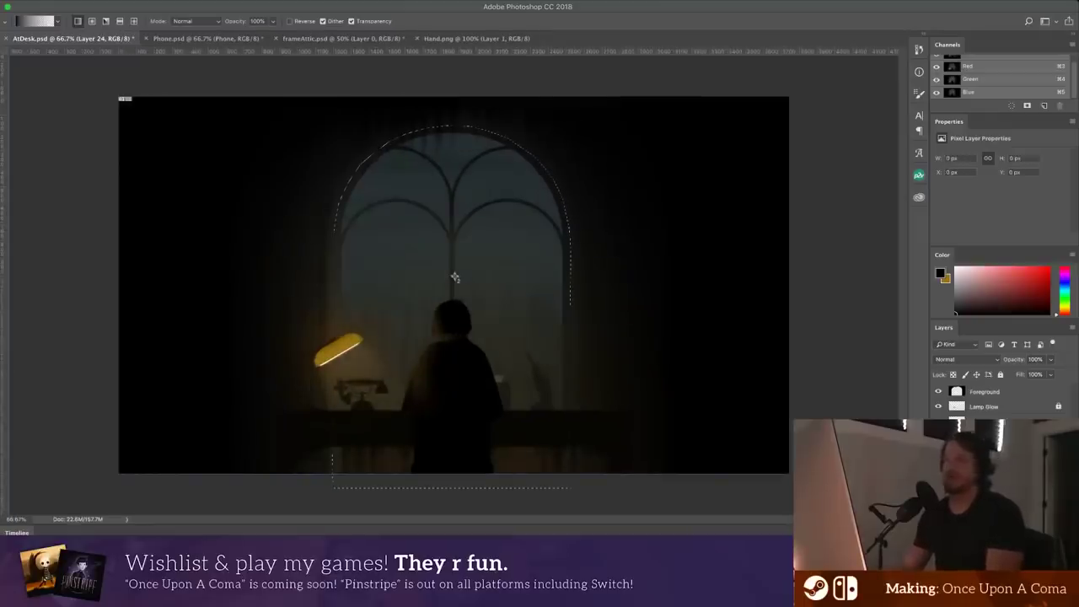
- Brush black shading around the window arch at 90% brush opacity, remove the selection and save the file
key(super+d)
key(b)
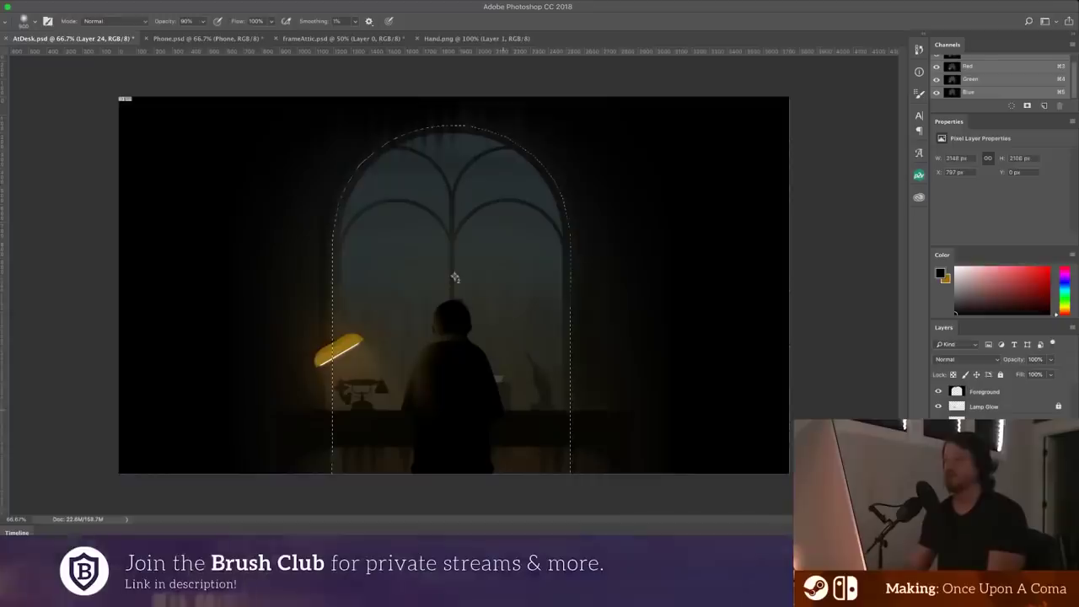
key(ctrl+shift+d)
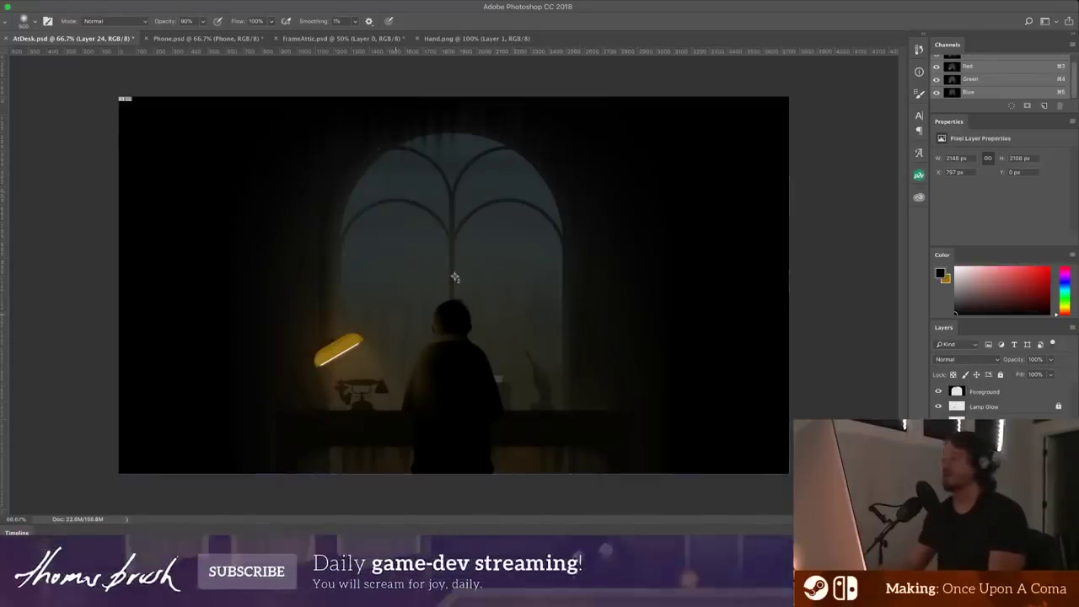
key(v)
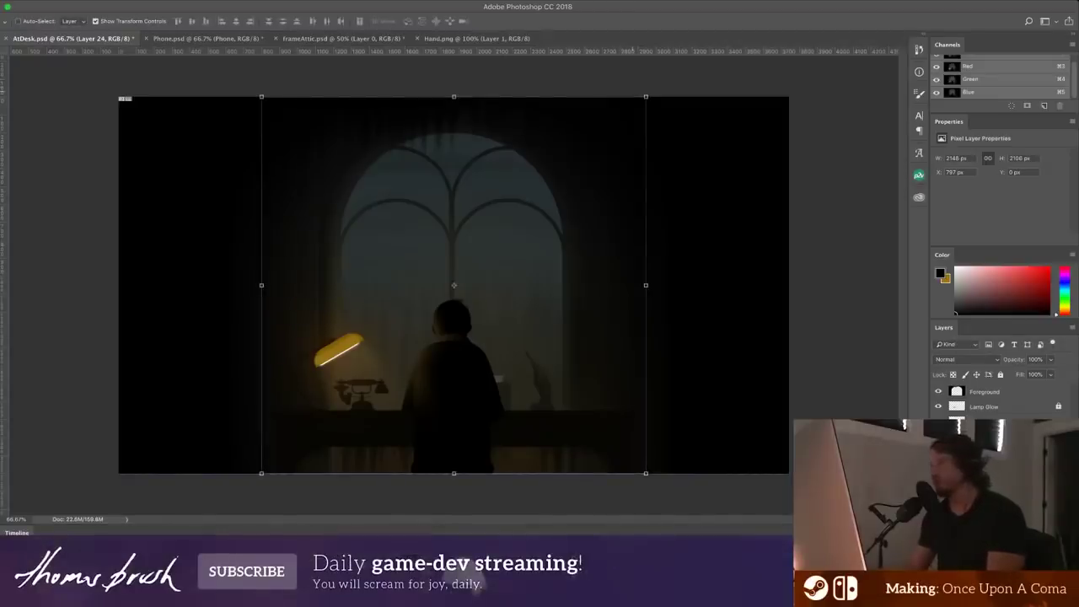
click(686, 82)
key(super+s)
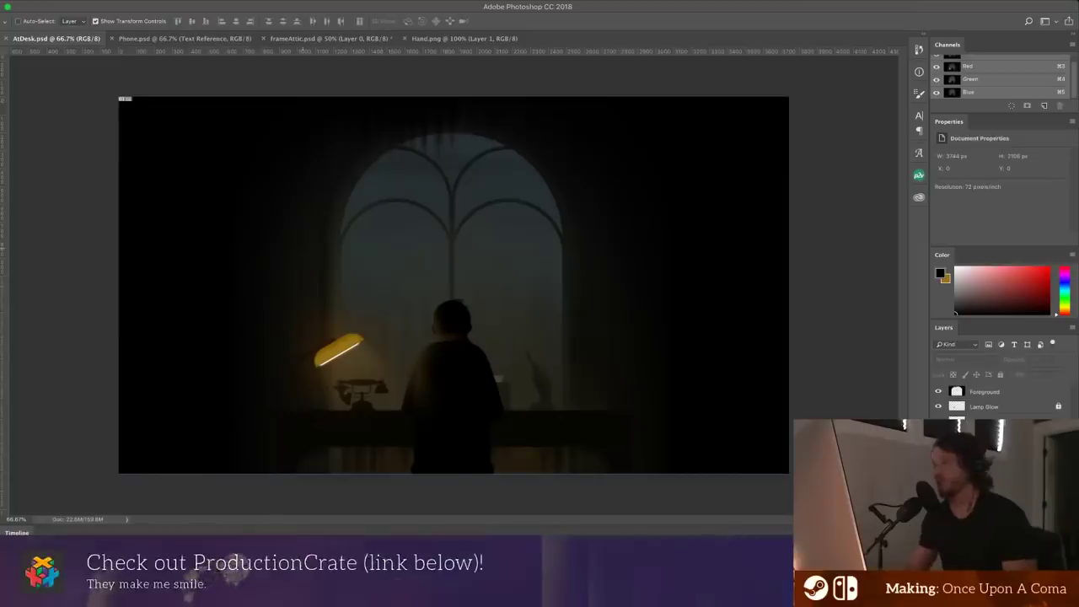
- Add a cream circle about 296 px wide over the window's central bar, with a dark copy about 321 px wide behind it
key(ctrl+z)
key(m)
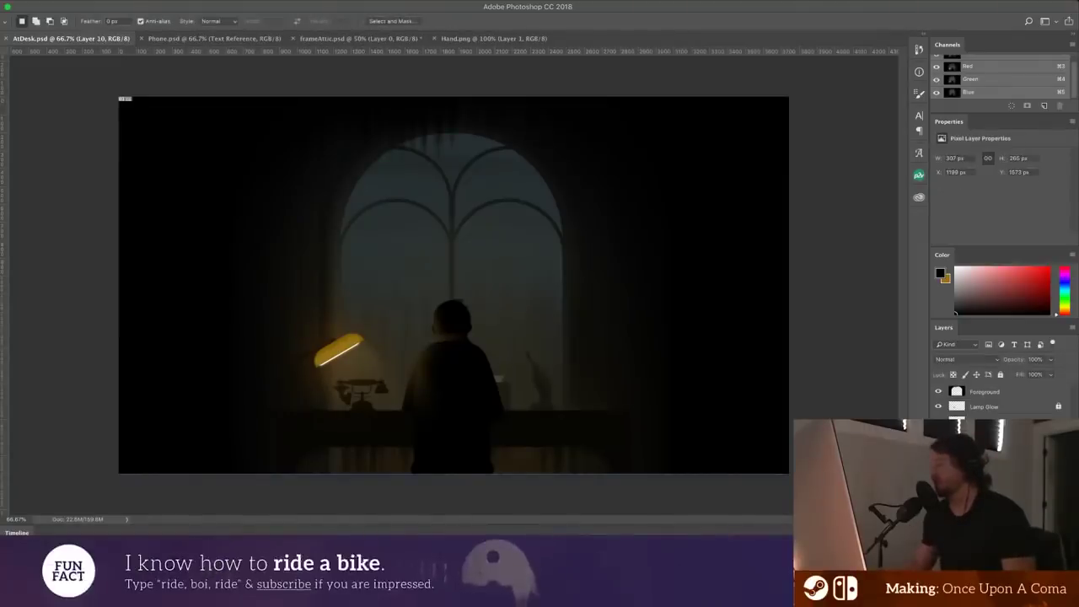
key(alt+[)
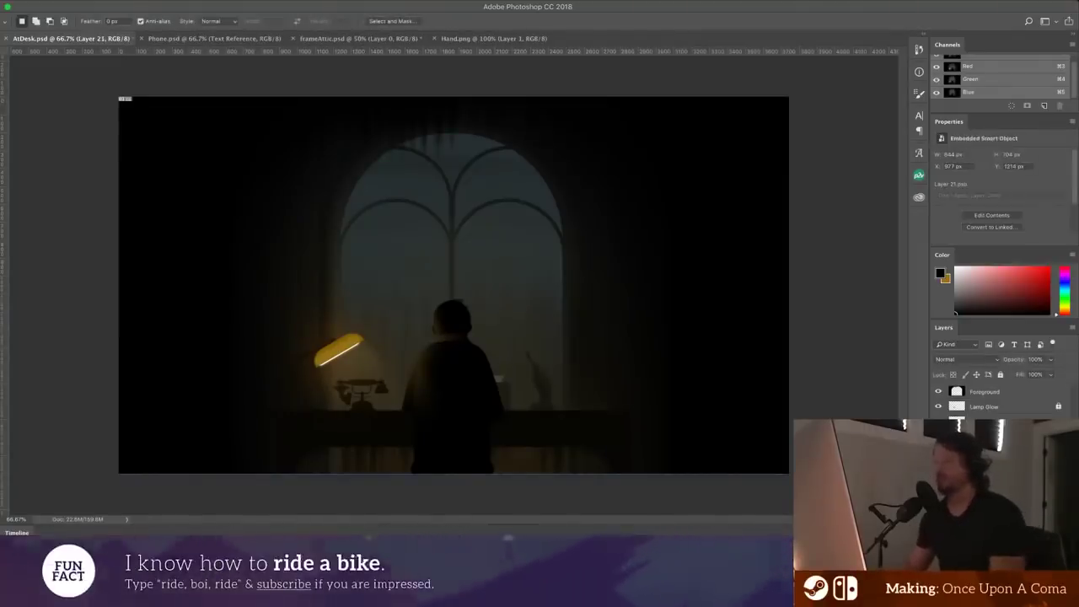
key(ctrl+z)
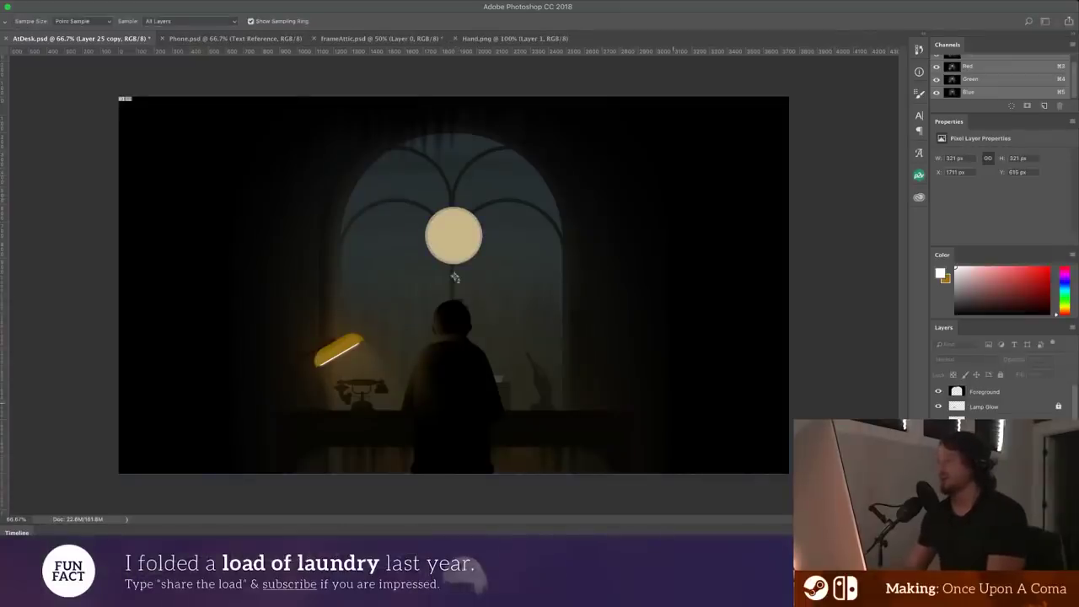
key(h)
key(v)
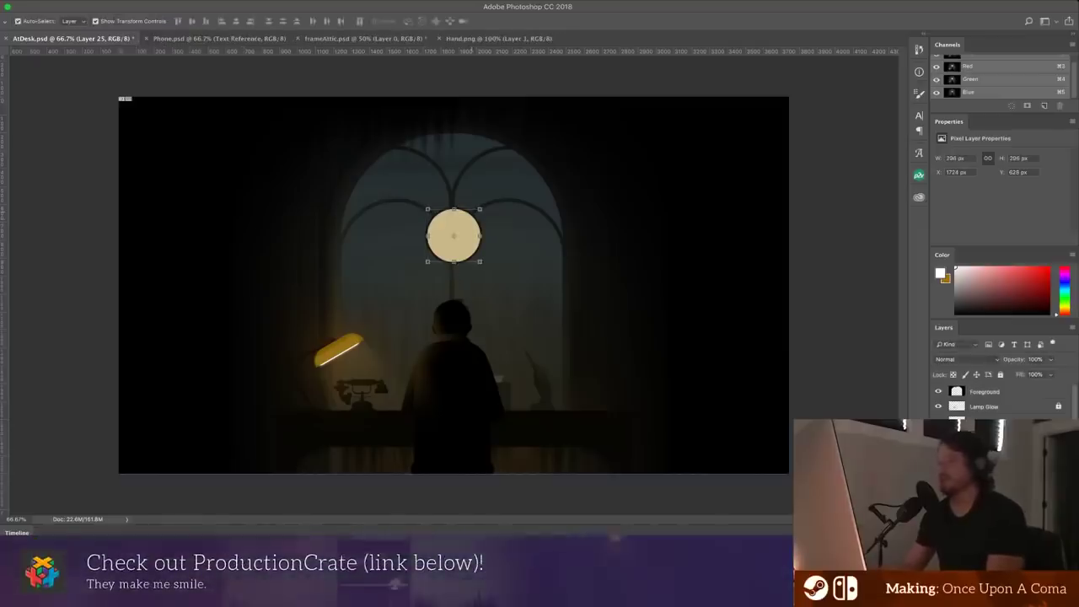
- Scale the cream circle down slightly from two opposite corners so it sits evenly inside the dark ring
key(super+equal)
key(super+equal)
drag(548, 179, 582, 322)
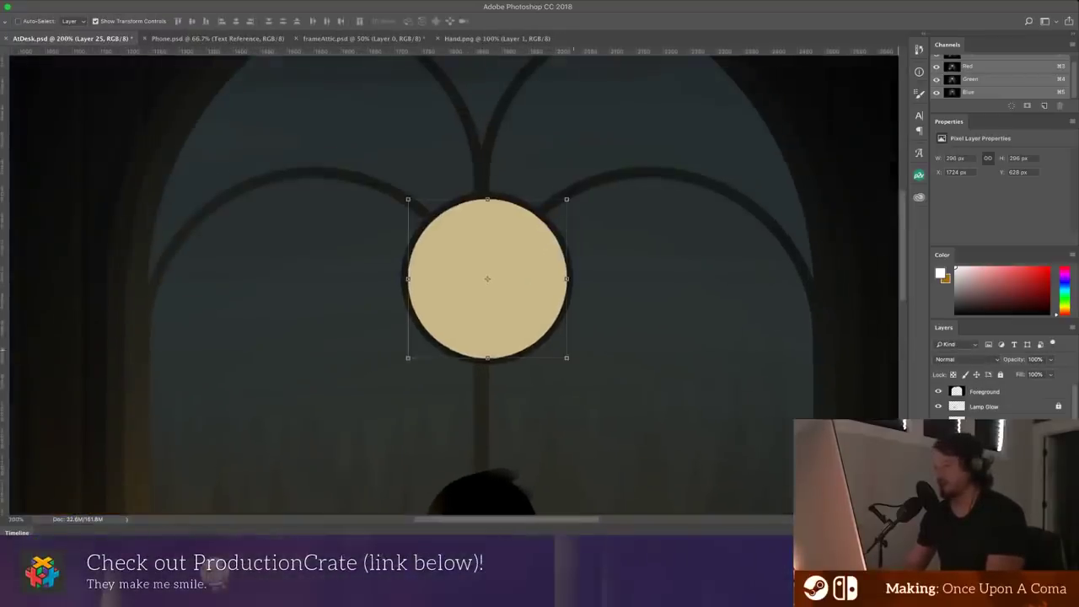
drag(566, 357, 563, 354)
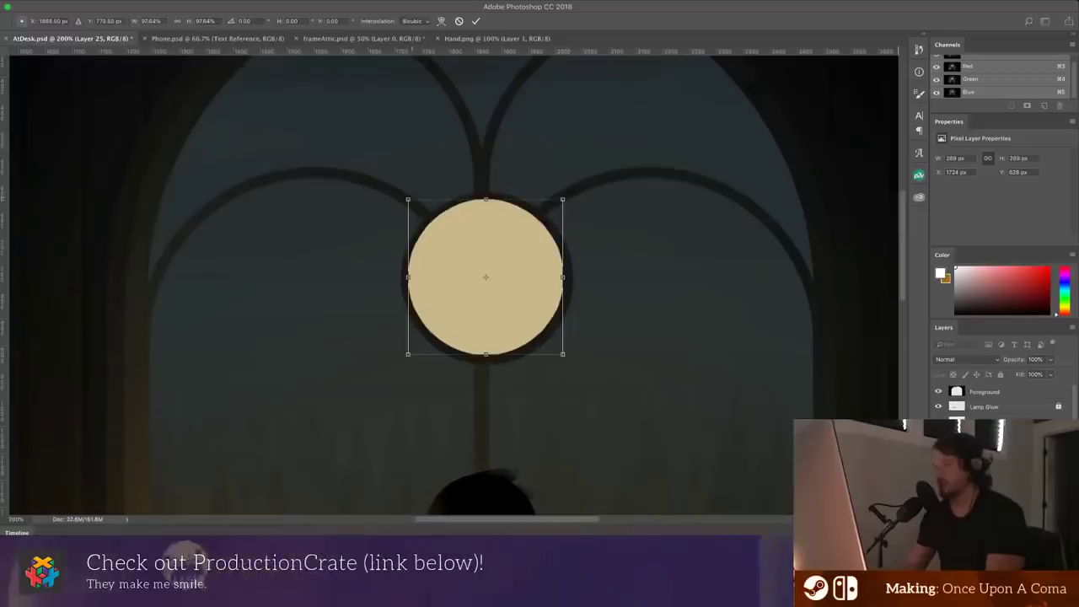
drag(408, 199, 411, 203)
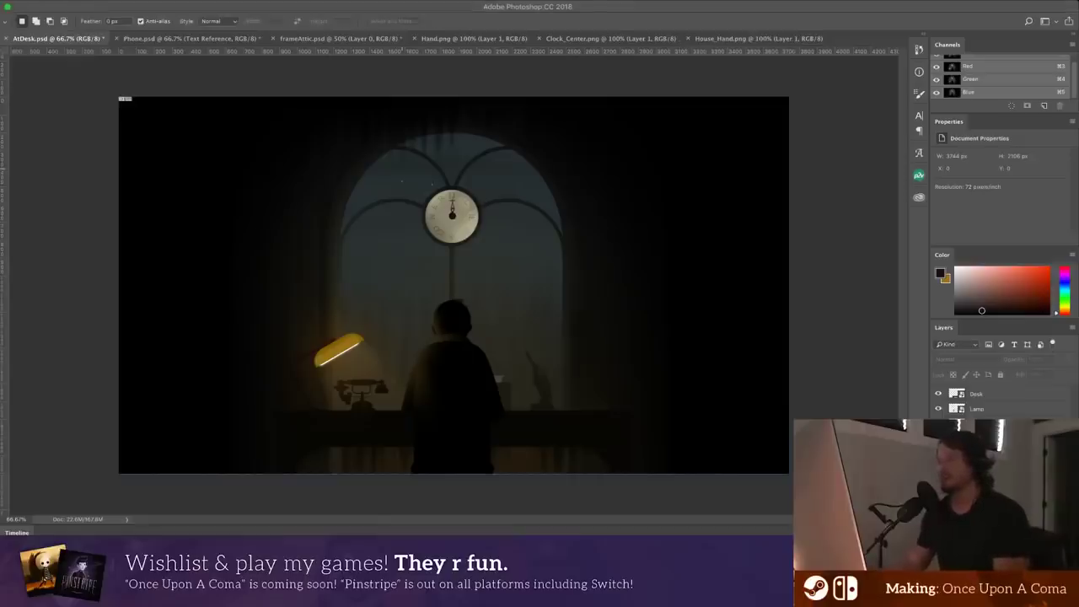
- Fill a pale circle about 532 px wide behind the clock on a new layer and cut it down to a crescent
drag(402, 168, 498, 263)
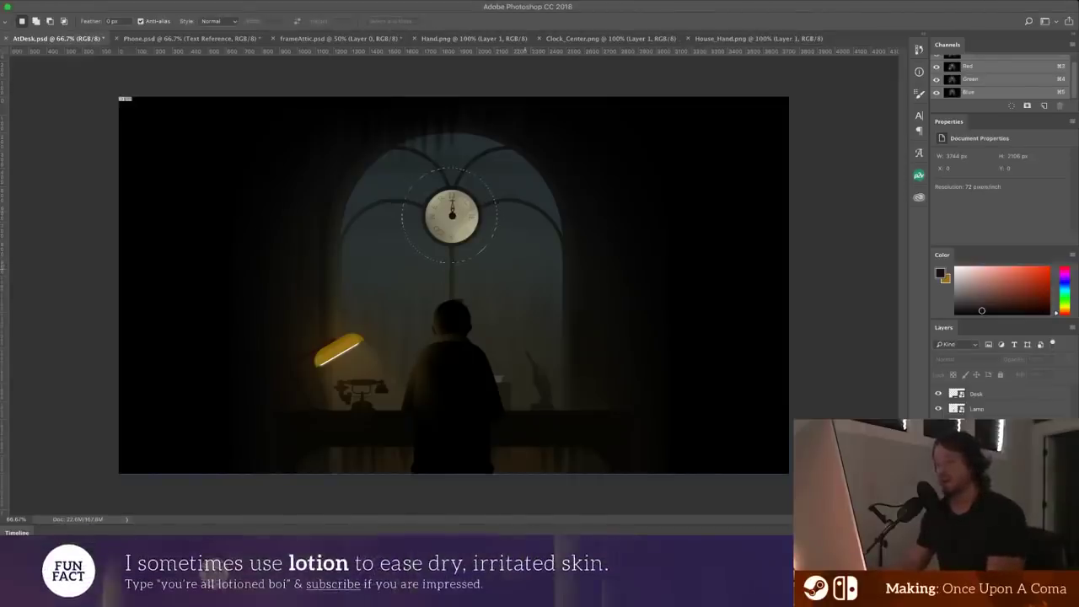
key(ctrl+d)
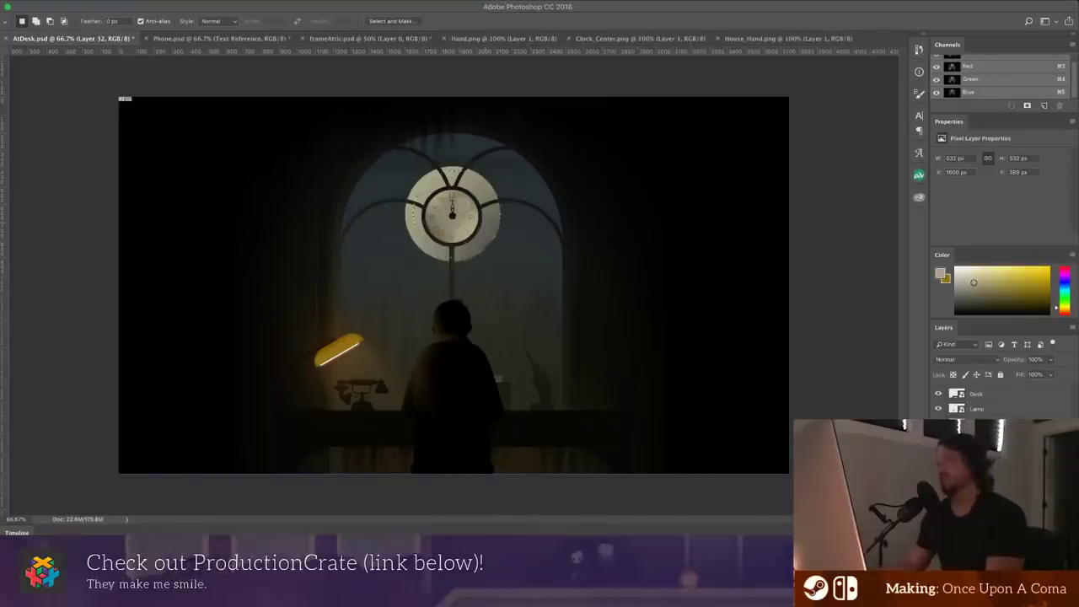
key(super+z)
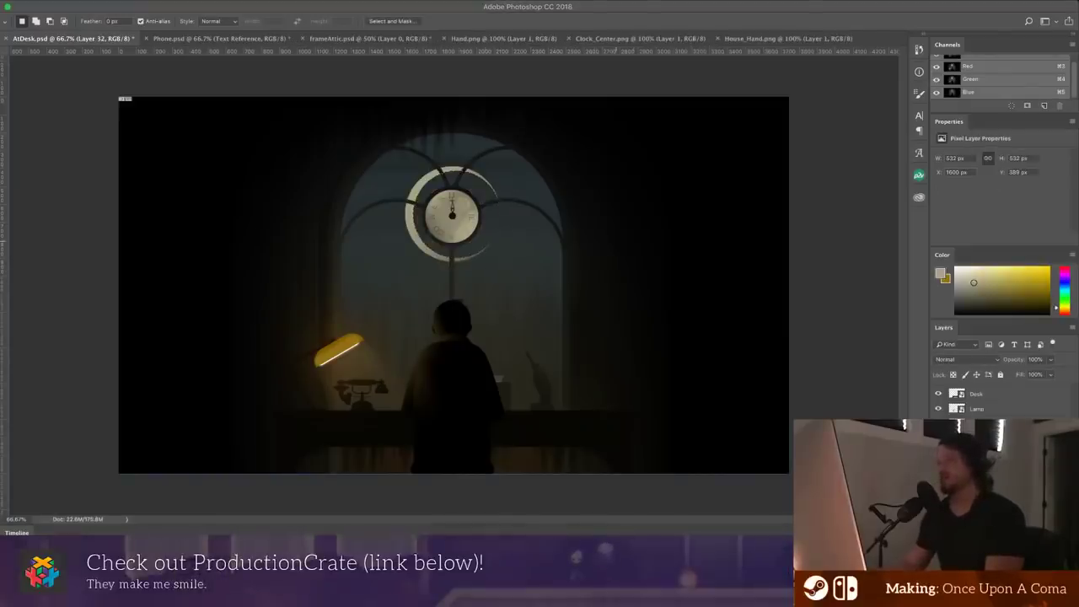
- Nudge the crescent slightly left and down around the clock and set its layer opacity to 23%
key(v)
drag(530, 269, 523, 269)
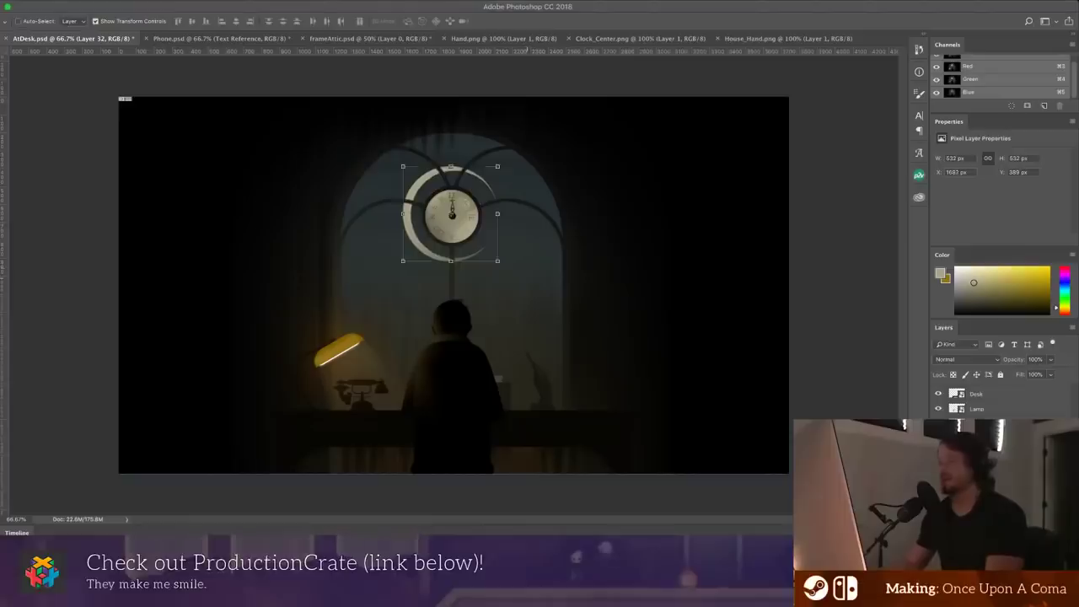
key(2)
key(3)
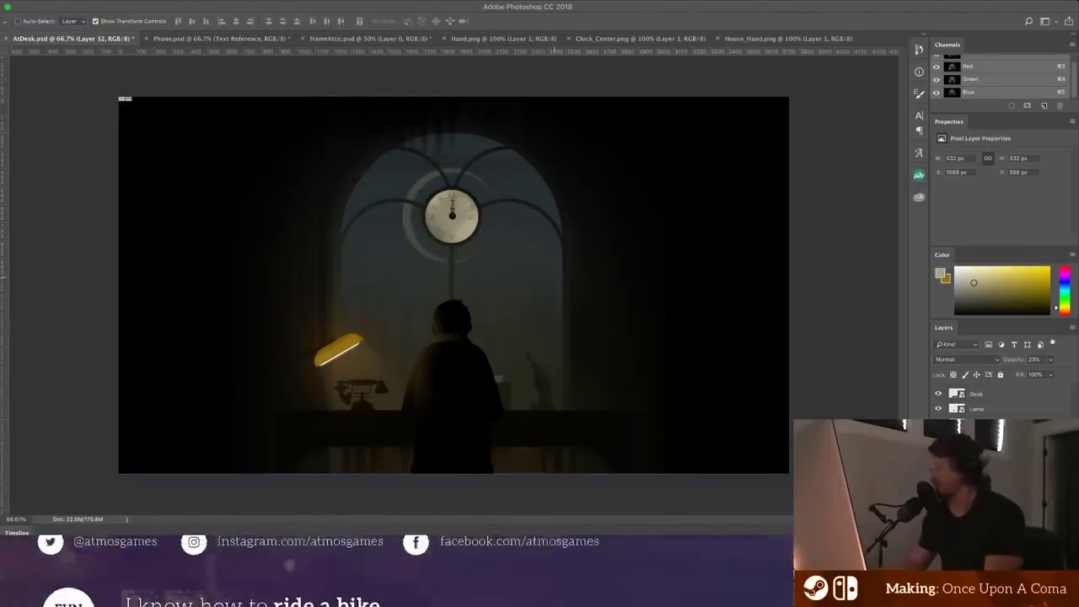
key(Down)
key(Down)
key(Down)
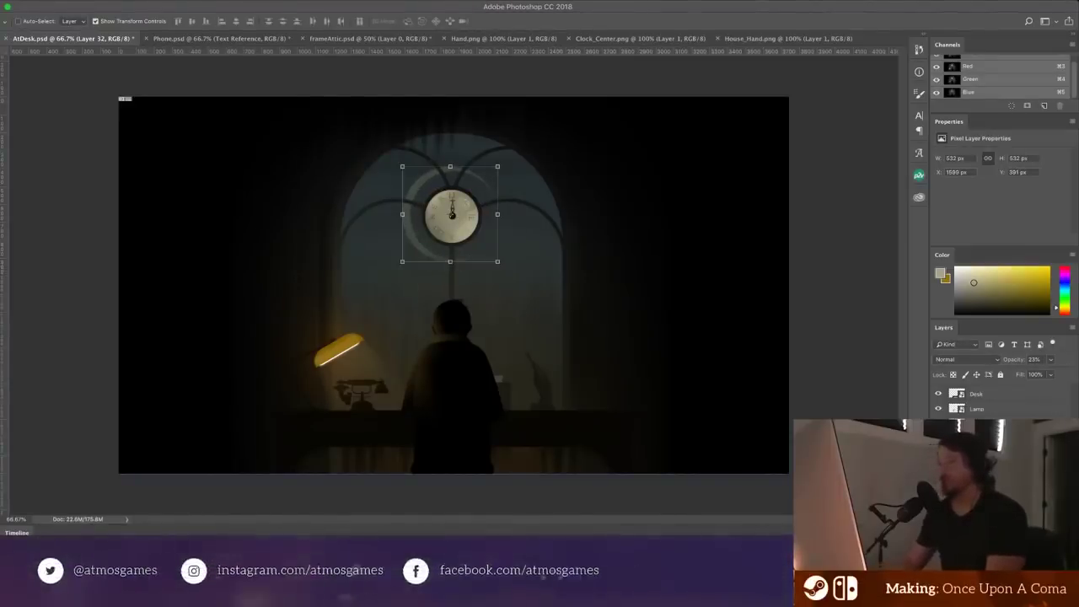
key(space)
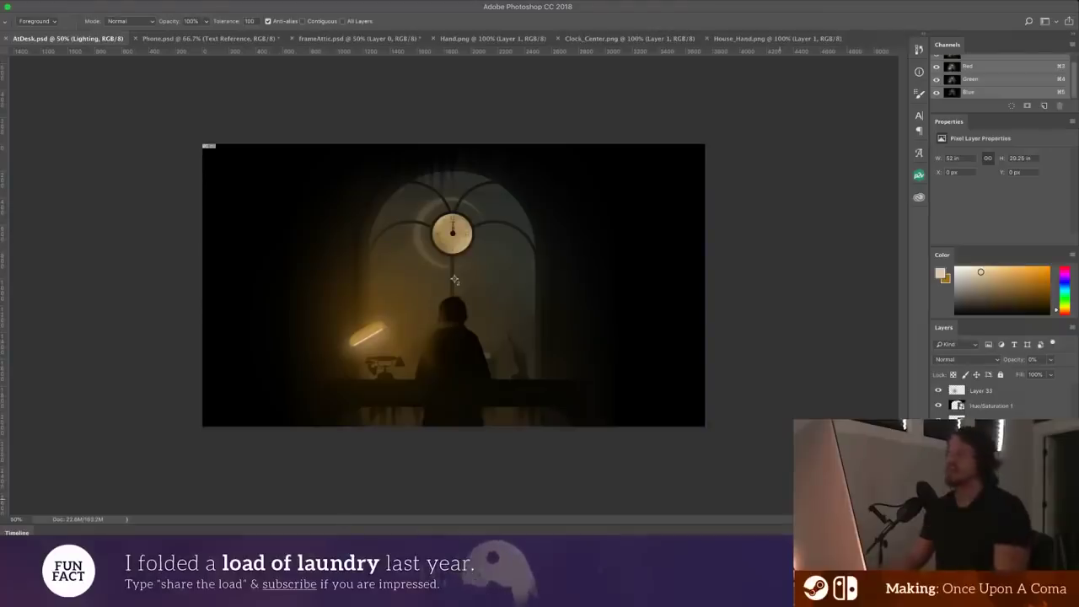
- In DrSmileAtlas.psd, select both halves of the stethoscope hanging from the skull-faced figure's neck
key(v)
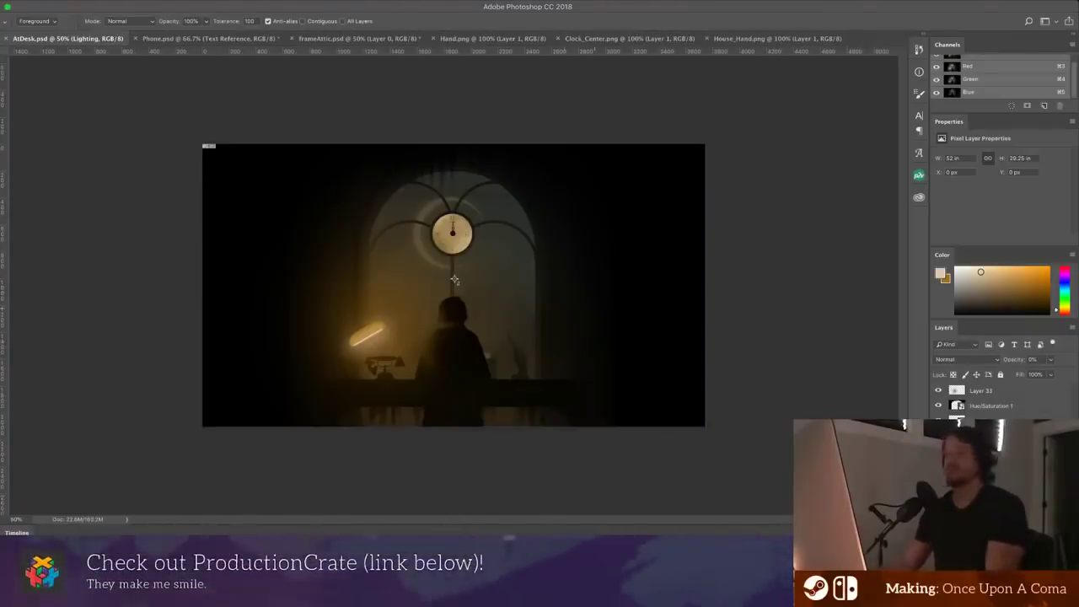
click(208, 145)
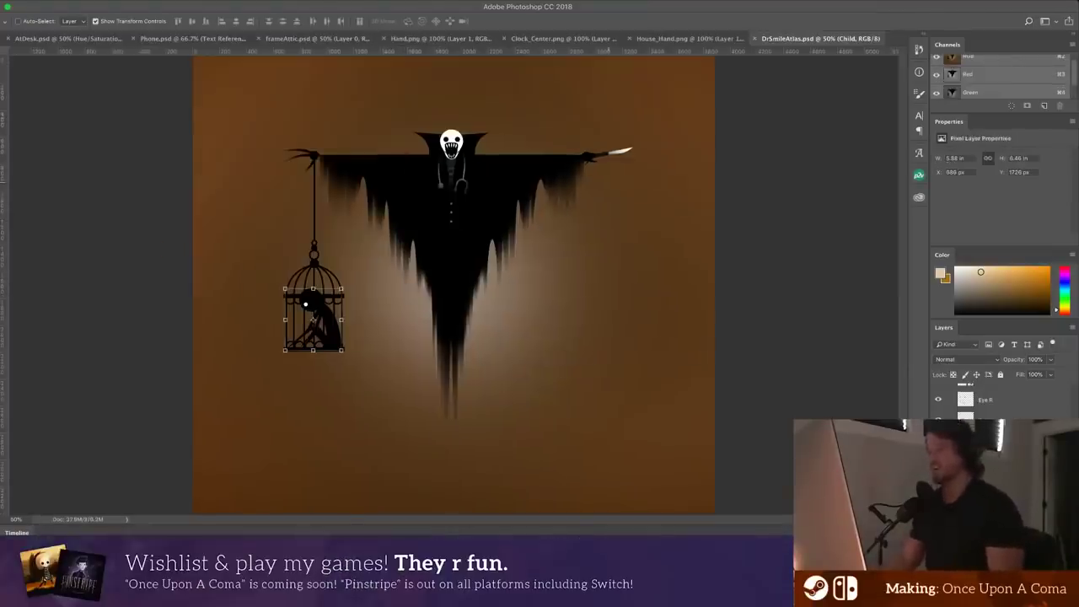
super+click(462, 178)
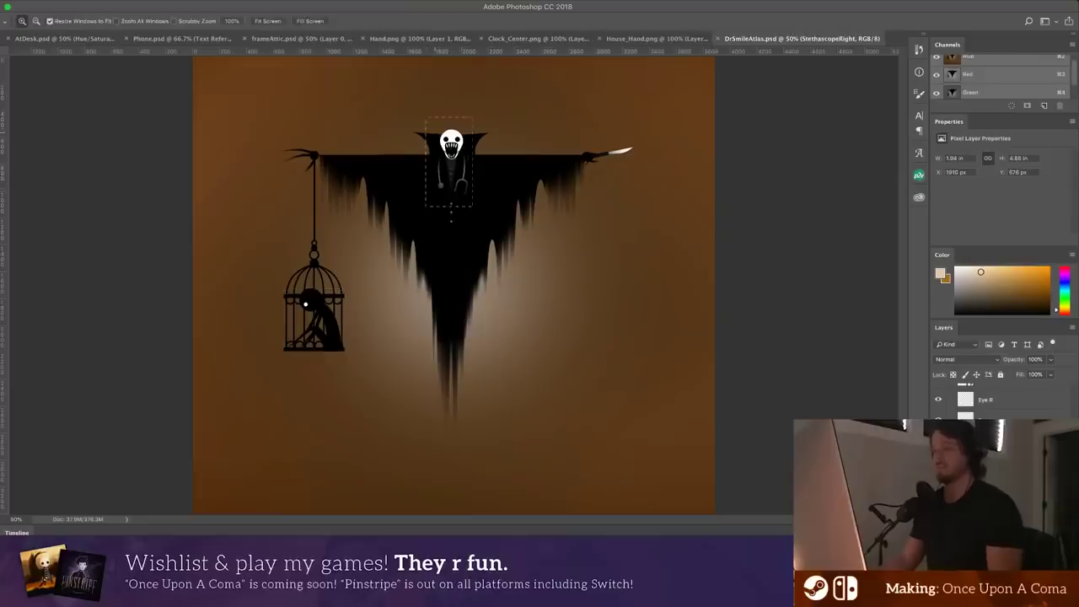
drag(472, 206, 496, 247)
shift+super+click(380, 295)
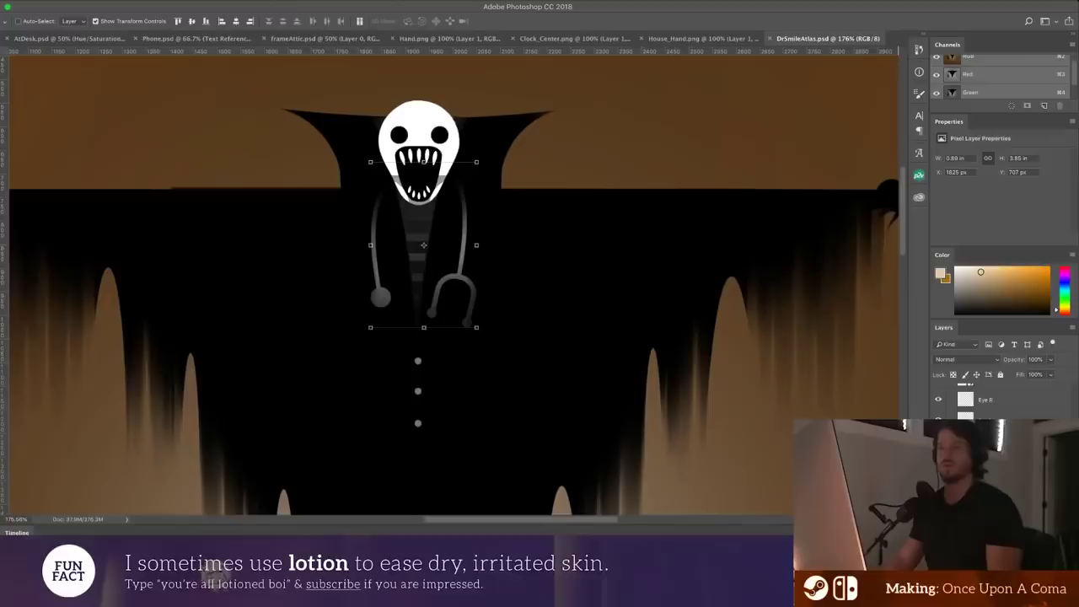
- Bring the two stethoscope halves into AtDesk.psd and place them on the dark wall beside the window
key(ctrl+Tab)
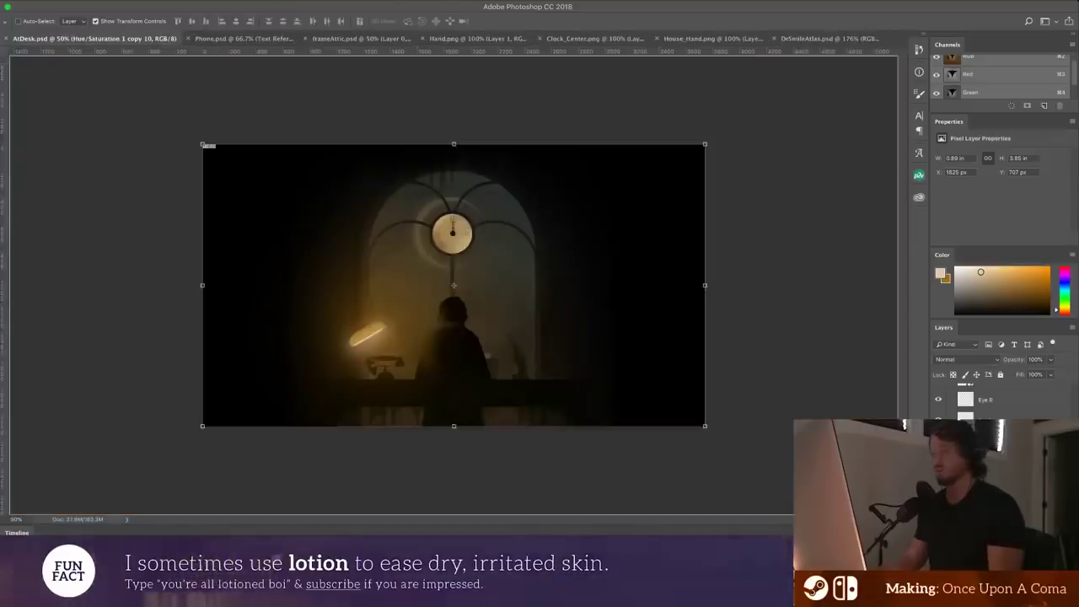
drag(585, 281, 581, 310)
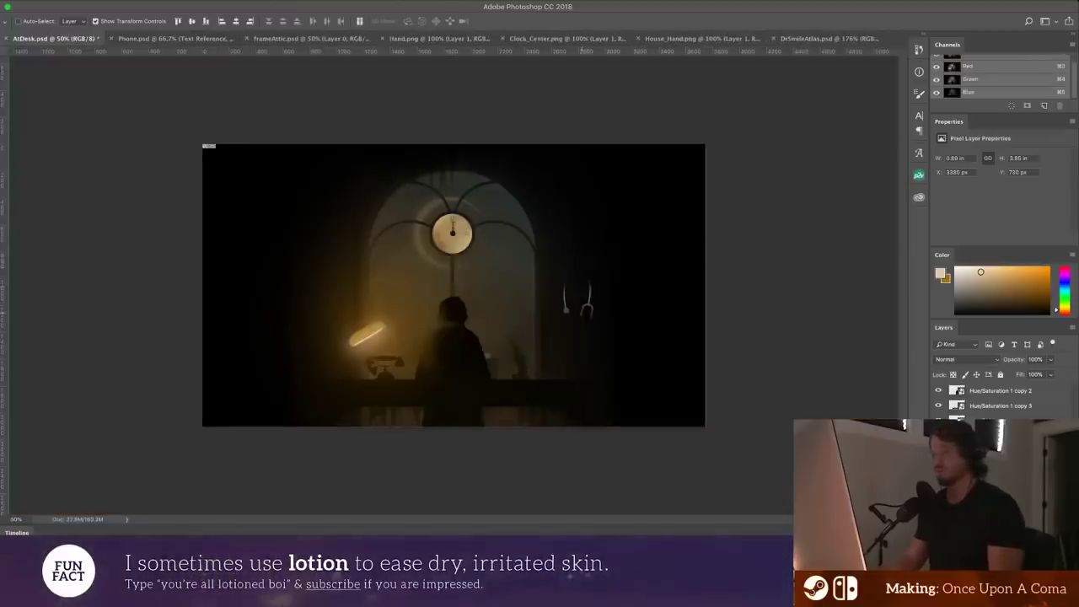
super+click(658, 432)
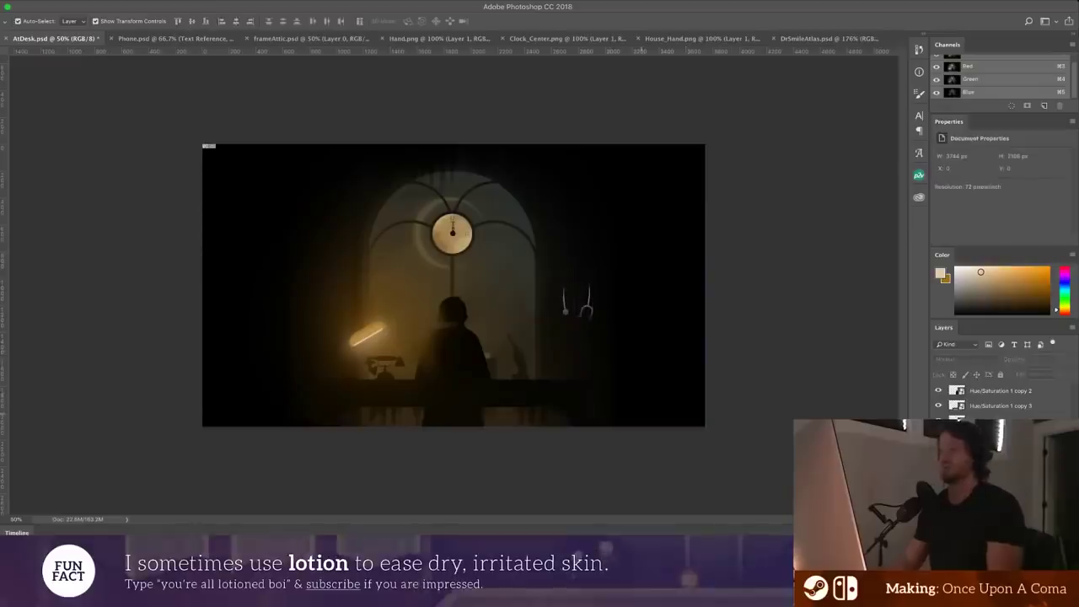
- Add a new layer above the stethoscope and fill its round chest piece with amber sampled from the desk lamp
key(z)
click(454, 279)
key(super+0)
key(v)
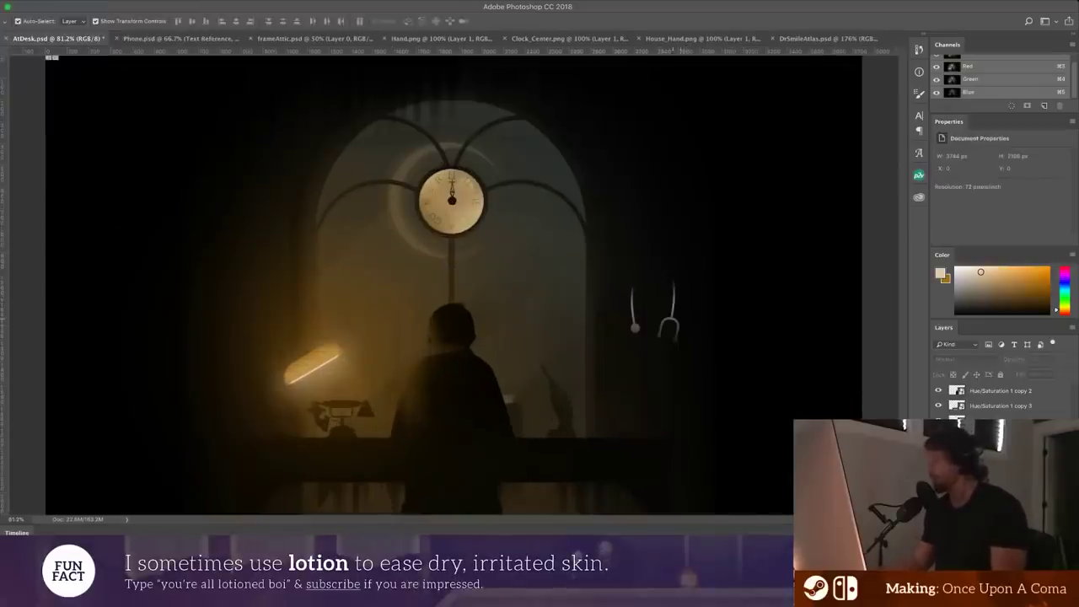
click(673, 319)
key(alt+shift+super+n)
key(g)
alt+click(325, 354)
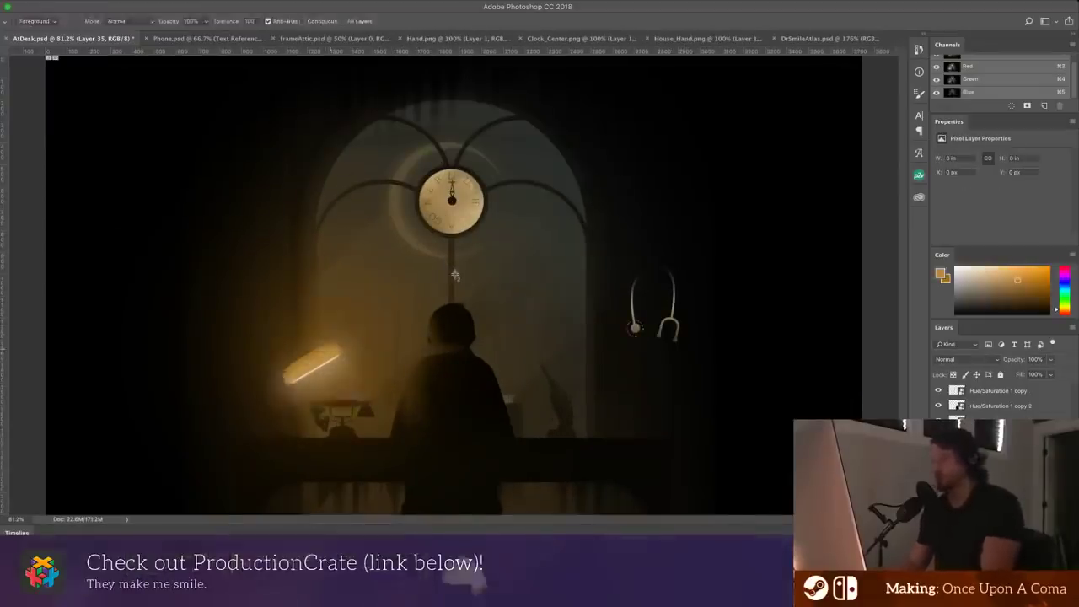
click(635, 328)
key(v)
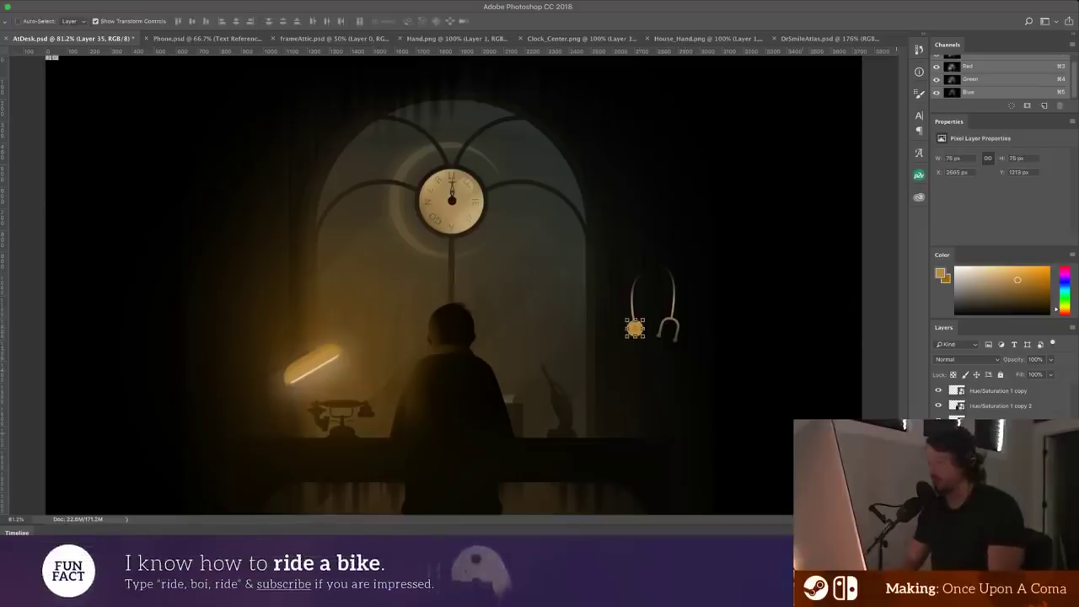
key(super+1)
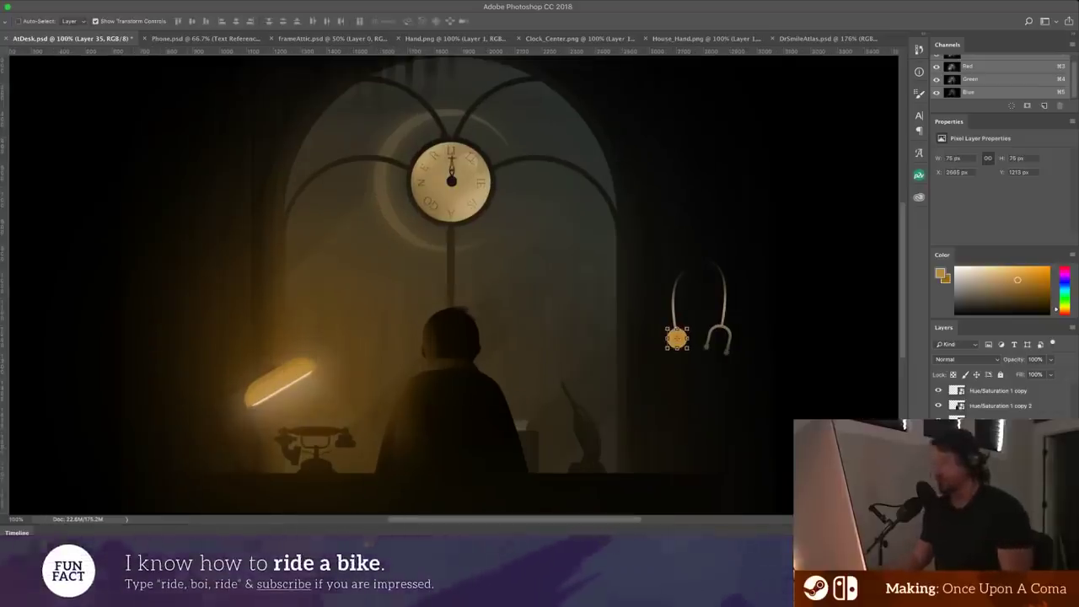
key(space)
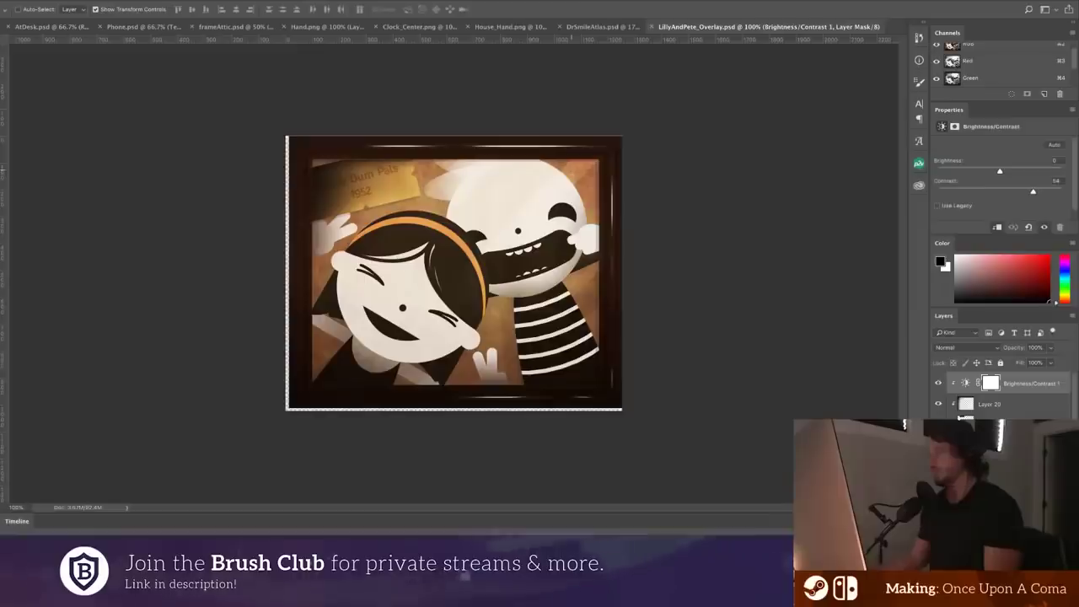
- Bring the framed picture from LillyAndPete_Overlay.psd onto the wall above the lamp in AtDesk.psd and straighten it
scroll(999, 400, down, 3)
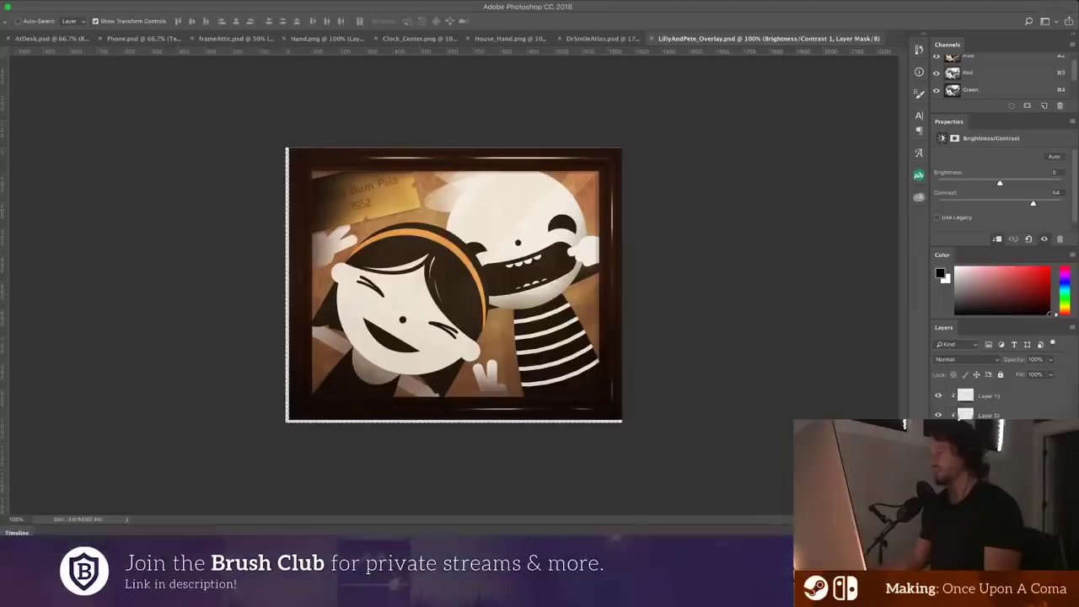
key(alt+super+a)
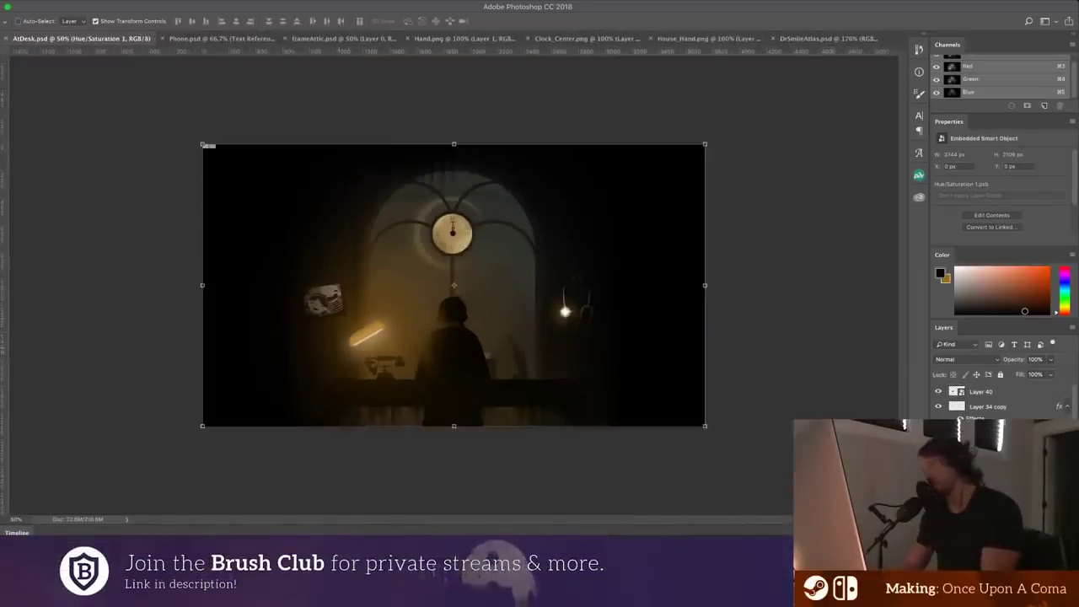
super+click(323, 300)
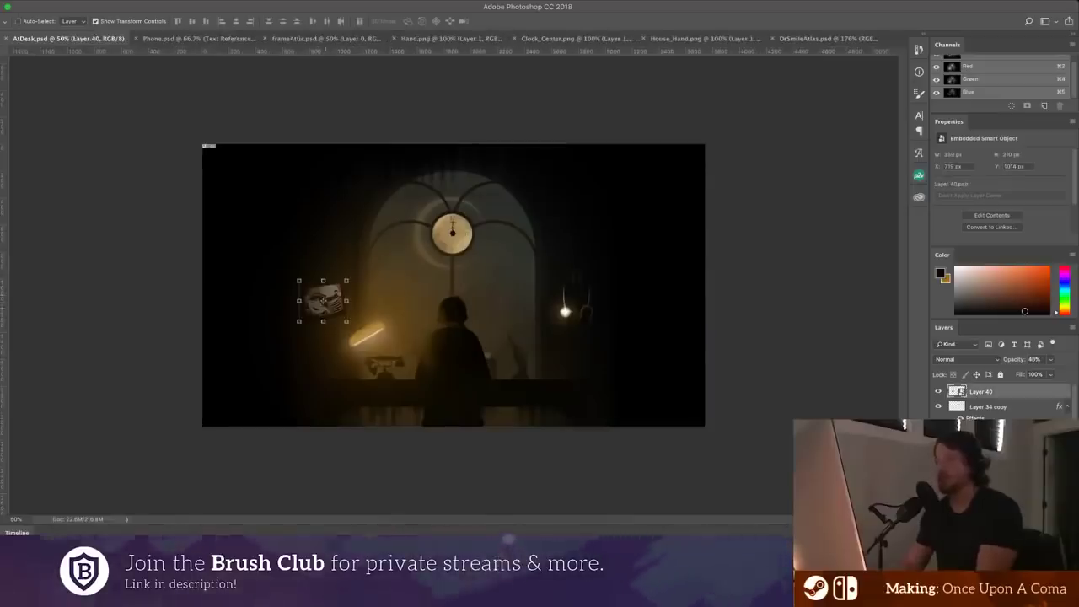
key(super+space)
drag(309, 321, 454, 322)
key(super+t)
drag(496, 199, 504, 199)
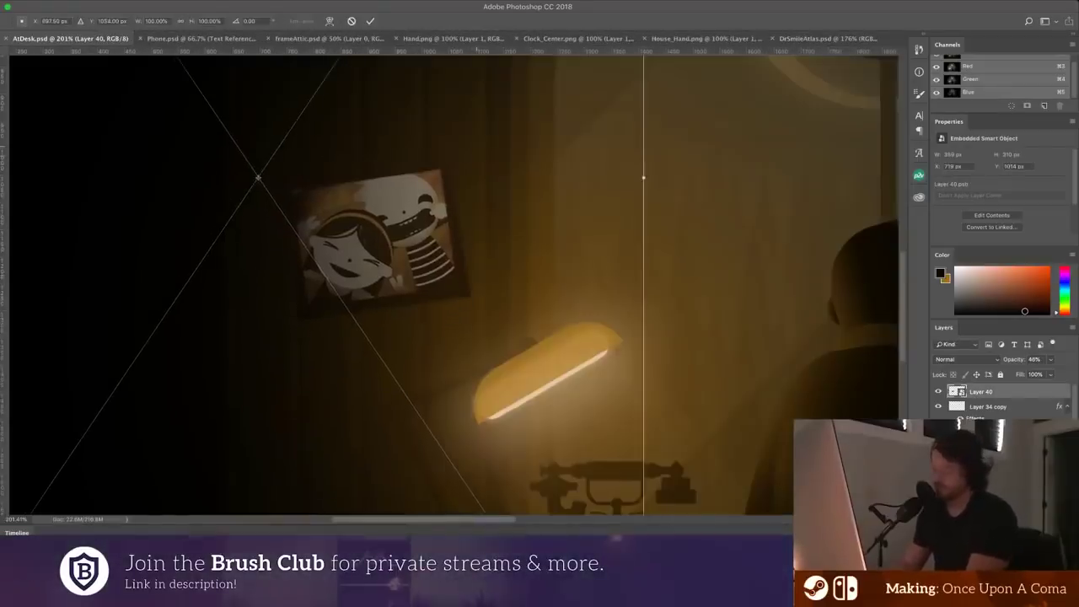
scroll(239, 343, down, 5)
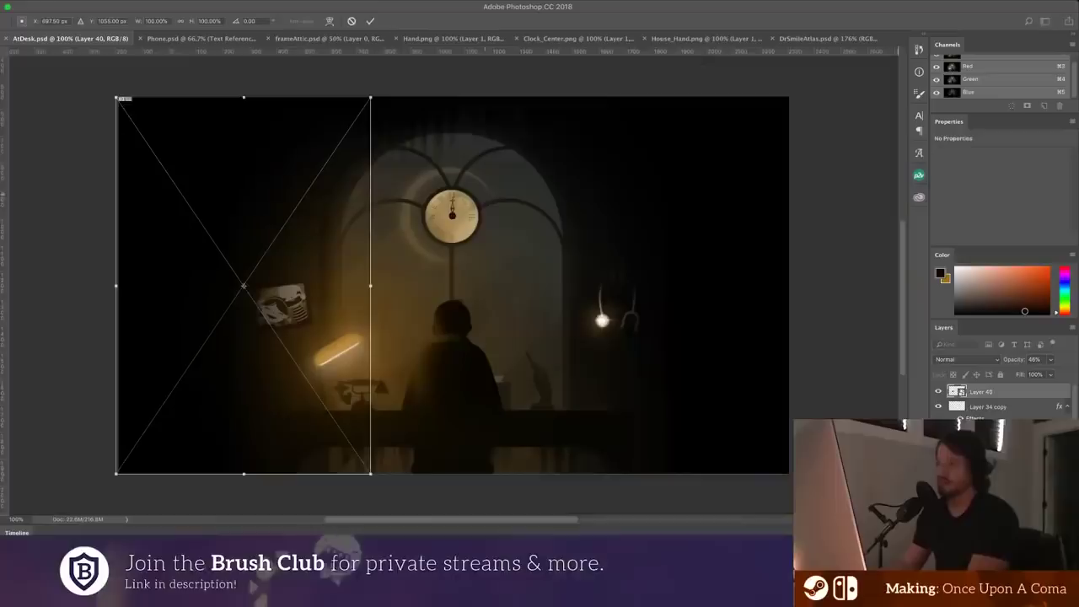
mouse_move(452, 274)
mouse_down()
mouse_move(450, 303)
mouse_move(455, 292)
mouse_up()
key(Return)
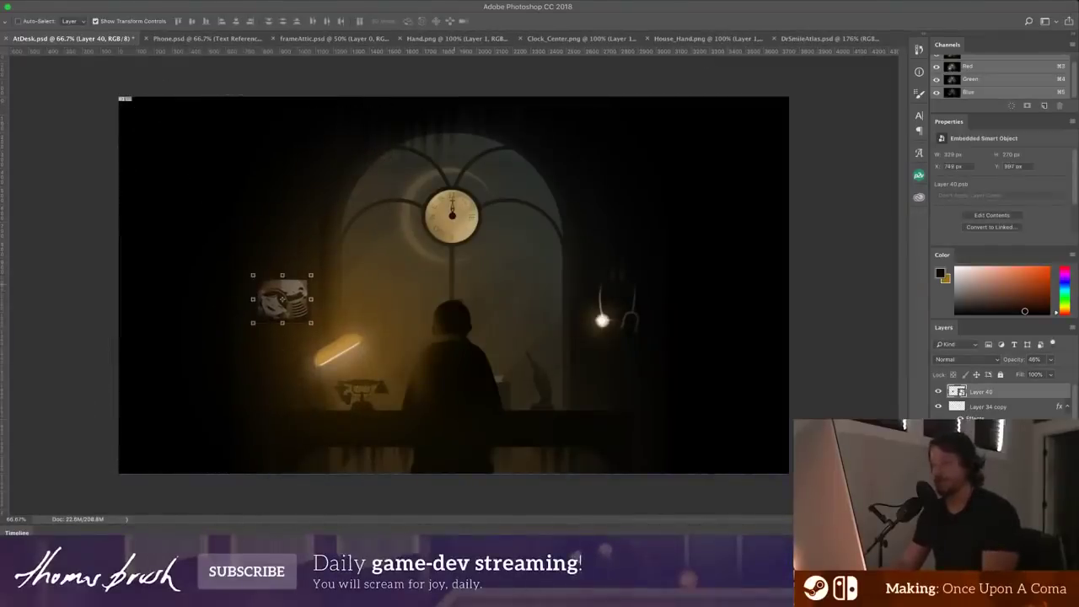
key(ctrl+s)
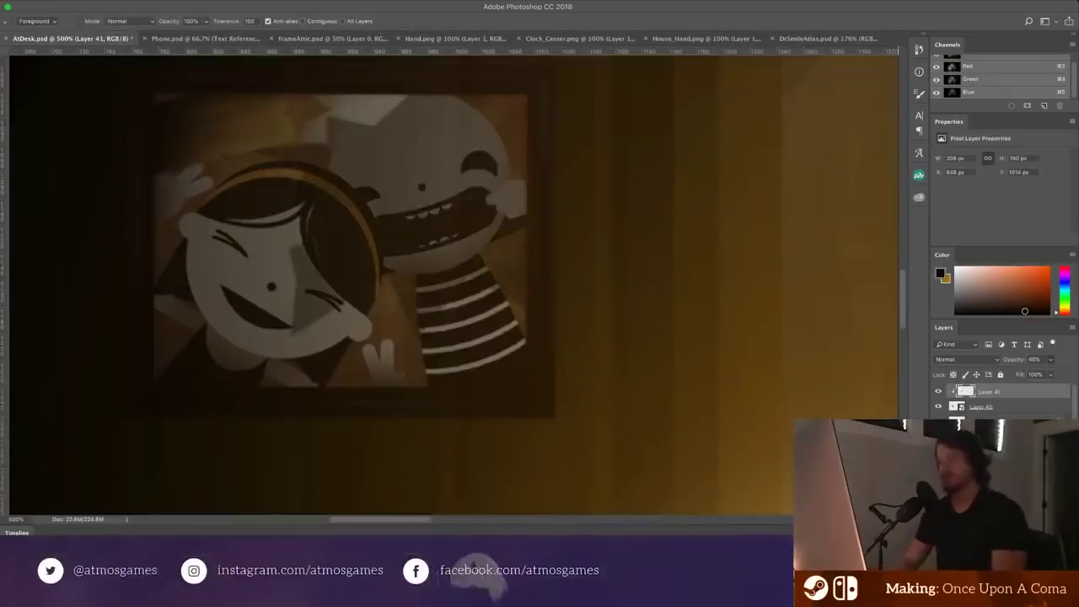
key(super+minus)
key(super+minus)
key(super+minus)
key(super+minus)
key(super+minus)
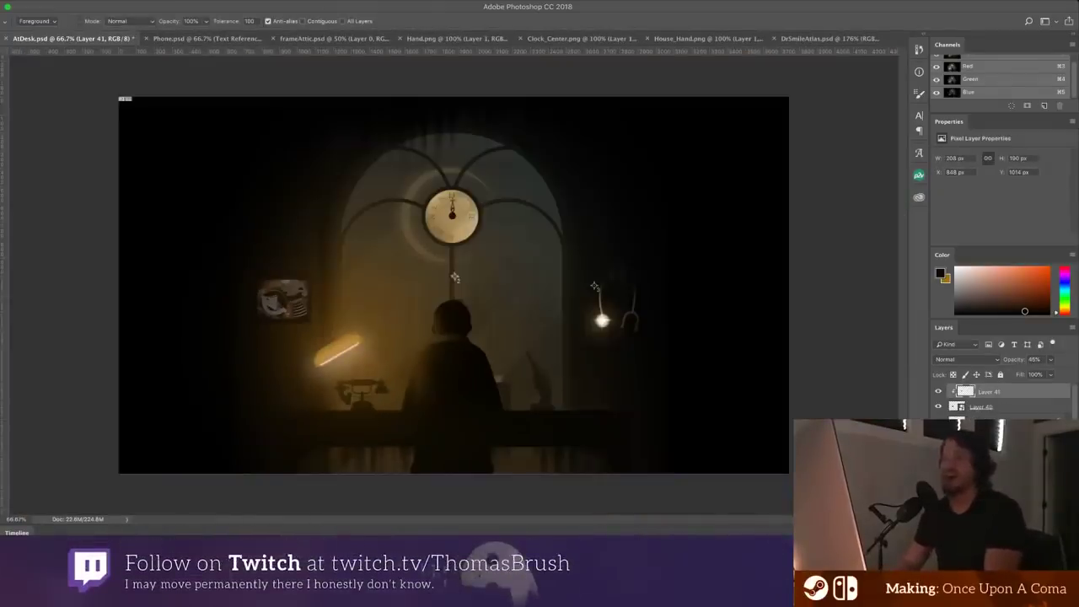
key(v)
key(BackSpace)
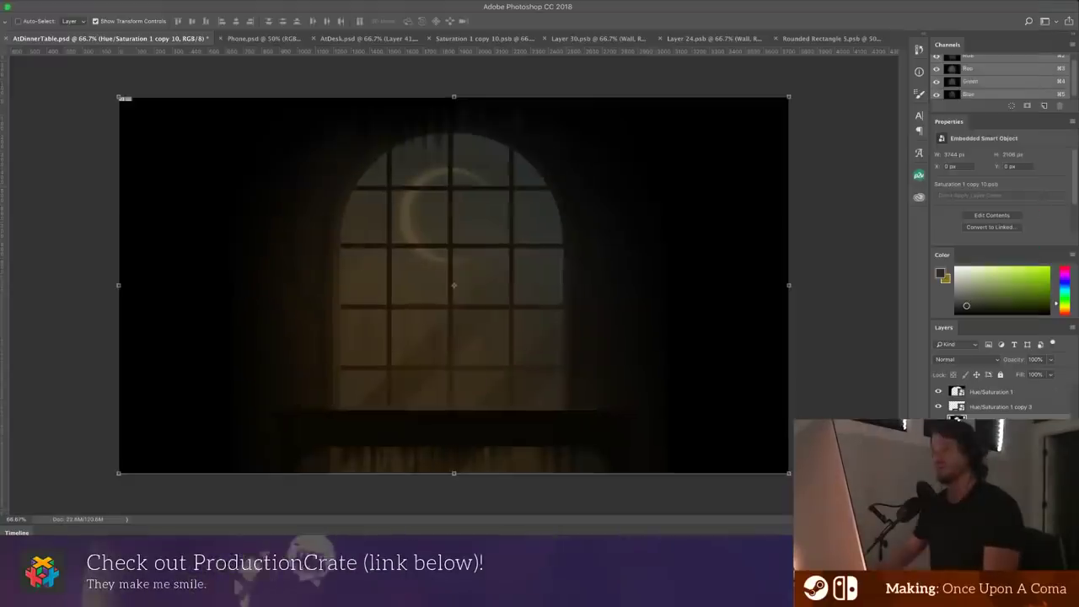
- In AtDinnerTable.psd, add a layer above the table and draw a dark red tablecloth about 1522 px wide and 298 px tall
key(super+alt+a)
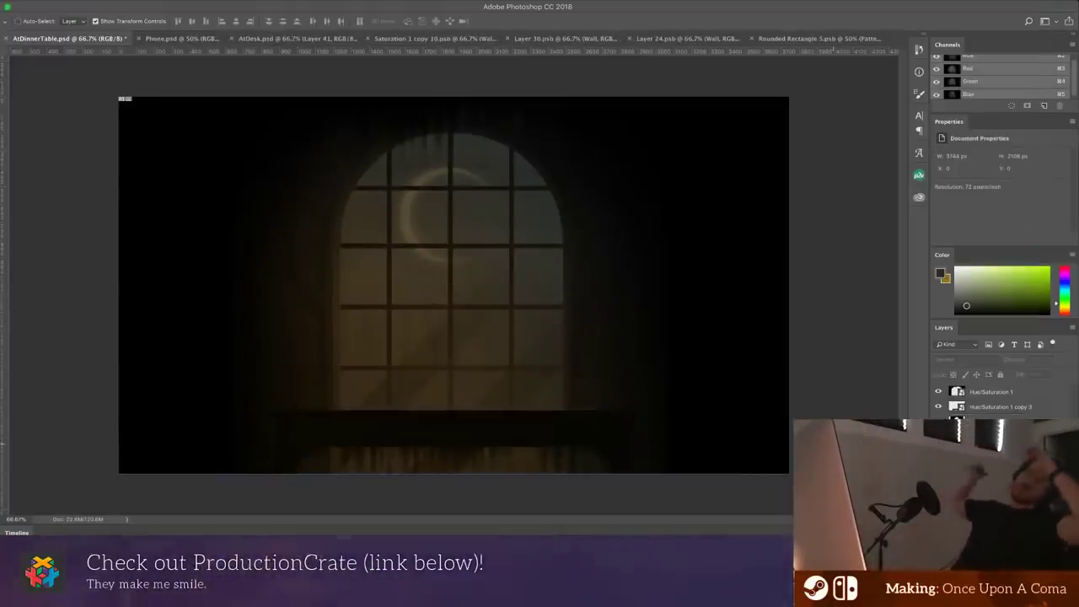
click(1001, 407)
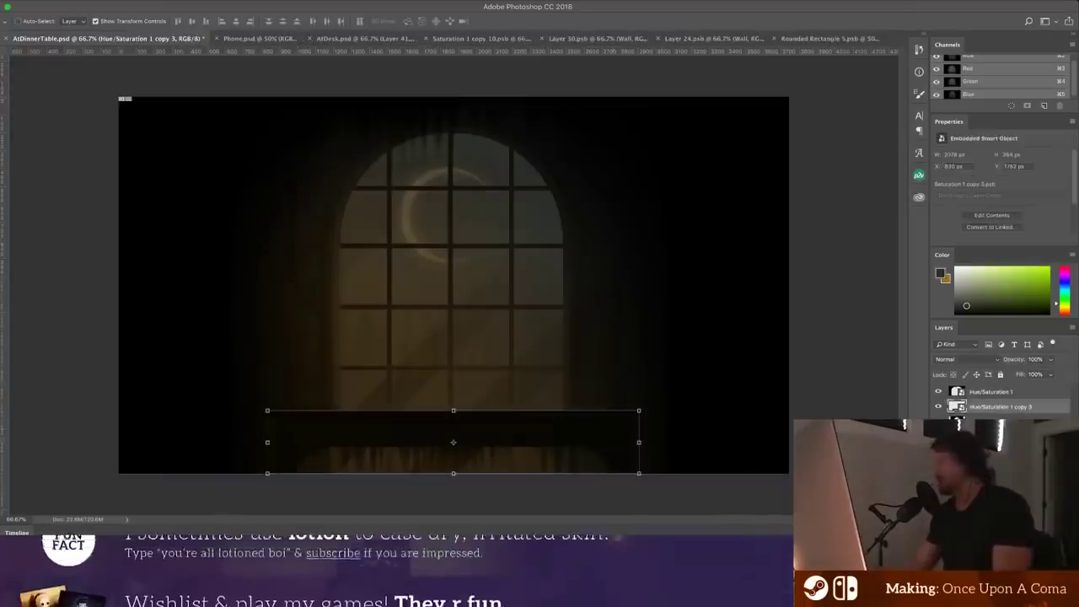
key(ctrl+alt+shift+n)
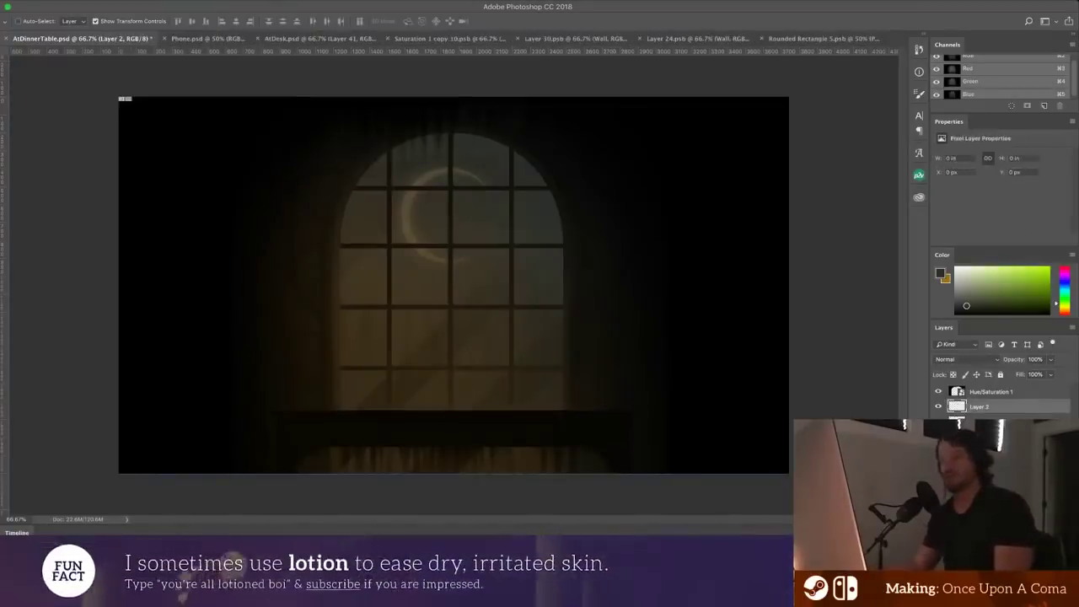
key(m)
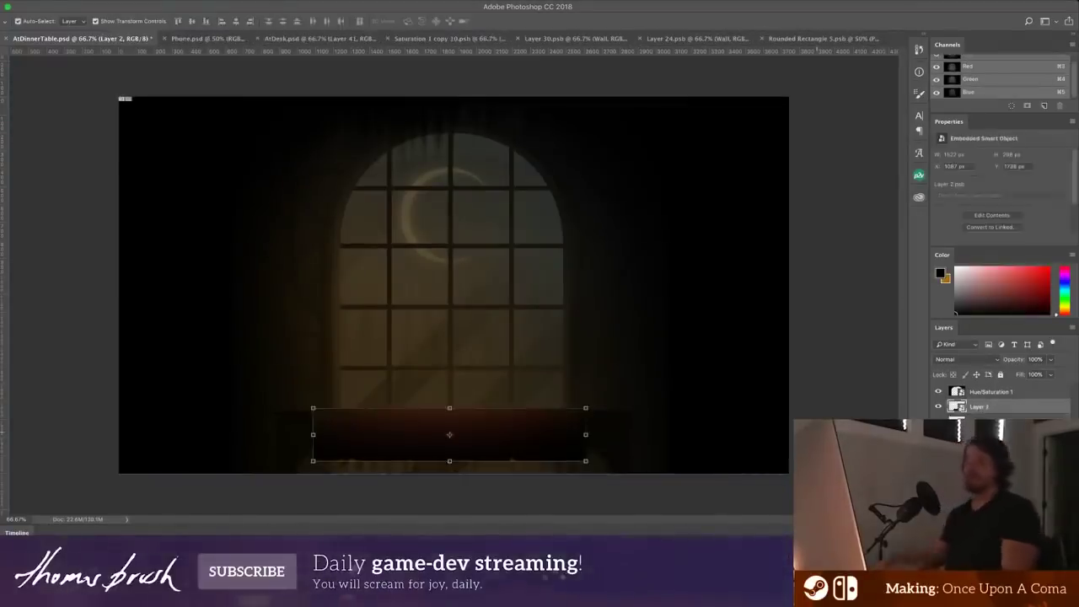
click(847, 433)
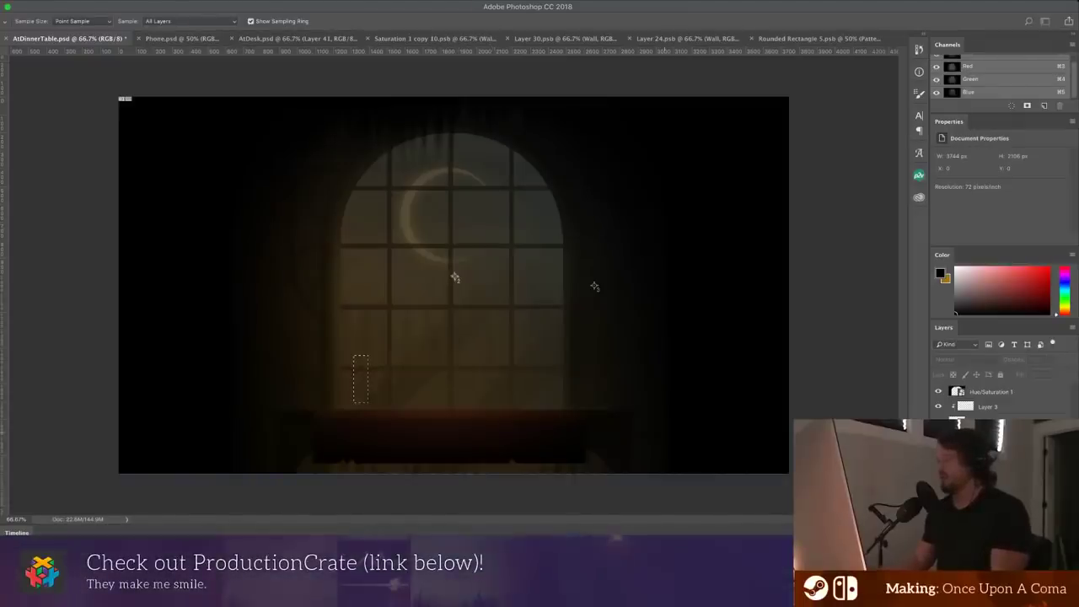
- Fill a narrow upright candle on a new layer above the tablecloth and outline its top with the Lasso for a slanted cut
key(g)
click(991, 421)
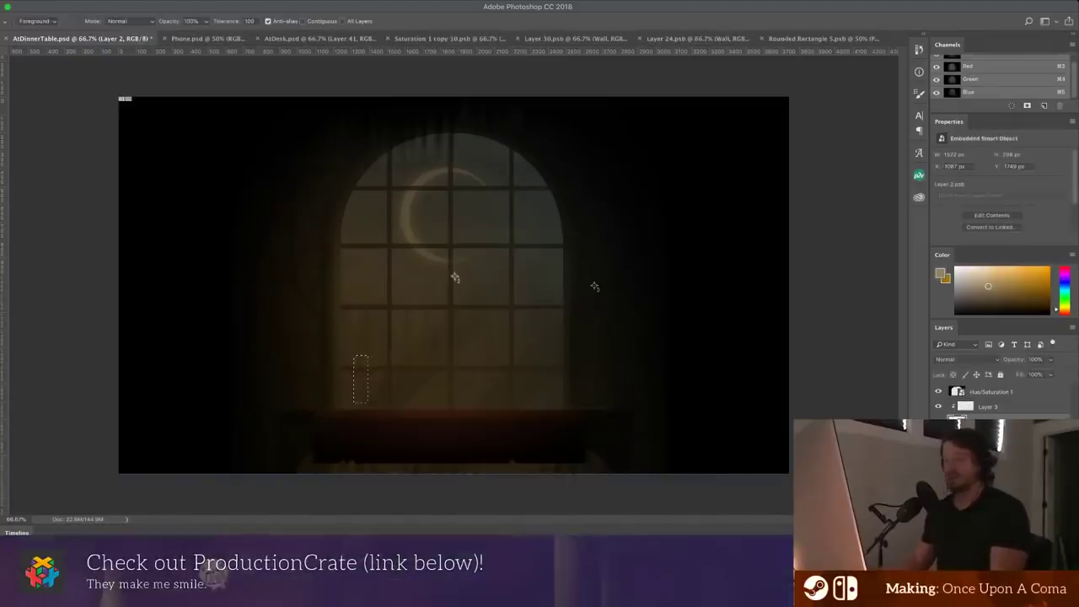
key(super+alt+shift+n)
click(360, 378)
key(l)
mouse_move(354, 354)
mouse_down()
mouse_move(361, 321)
mouse_move(372, 377)
mouse_up()
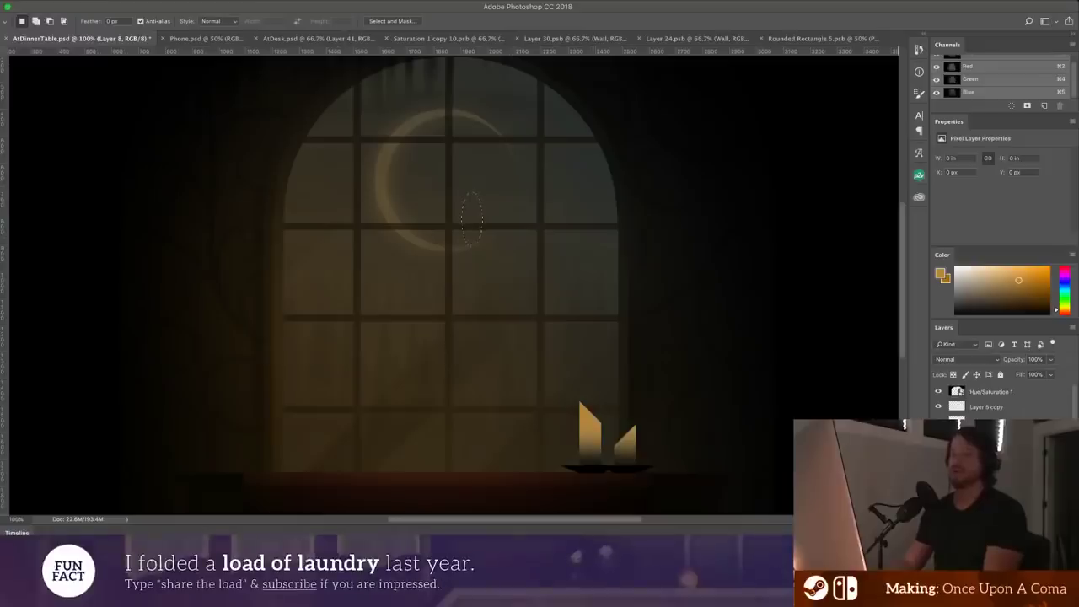
- Fill the elliptical candle flame with white, about 78 px wide and 204 px tall, and add a new layer
key(g)
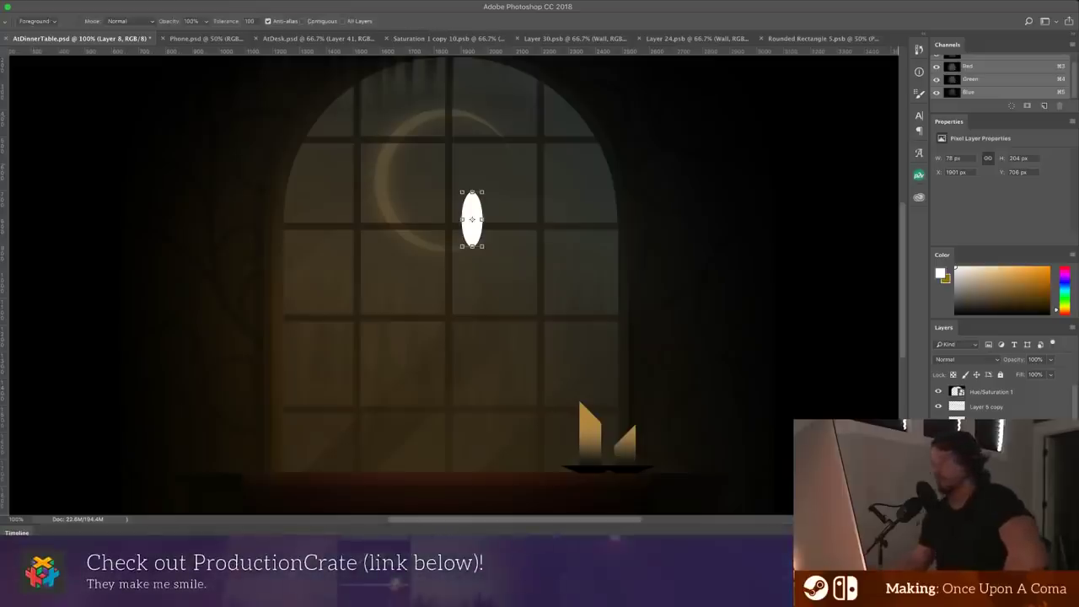
key(g)
key(ctrl+shift+alt+n)
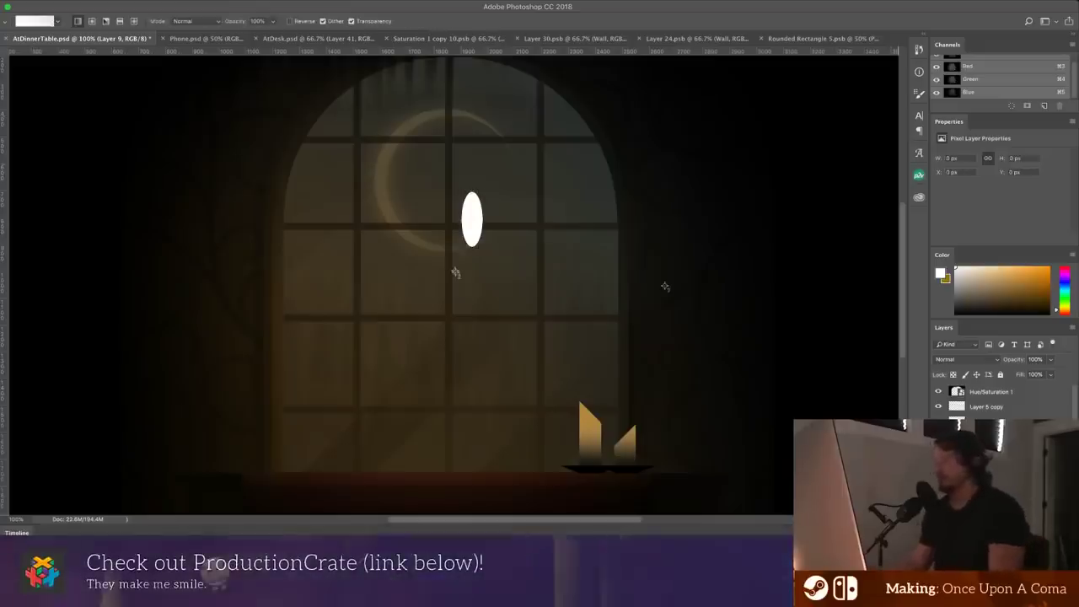
key(i)
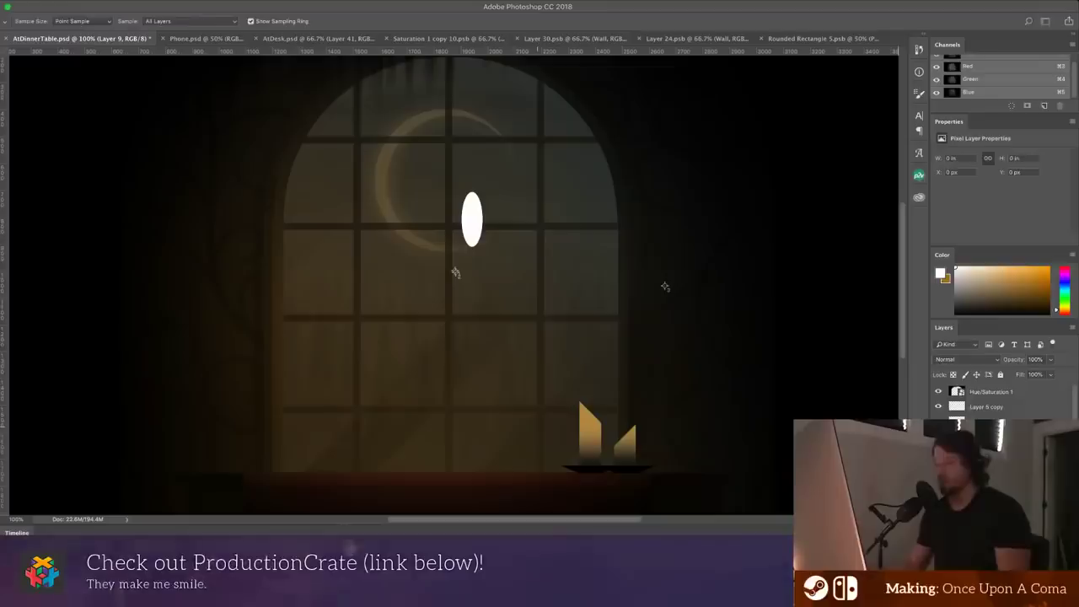
key(Return)
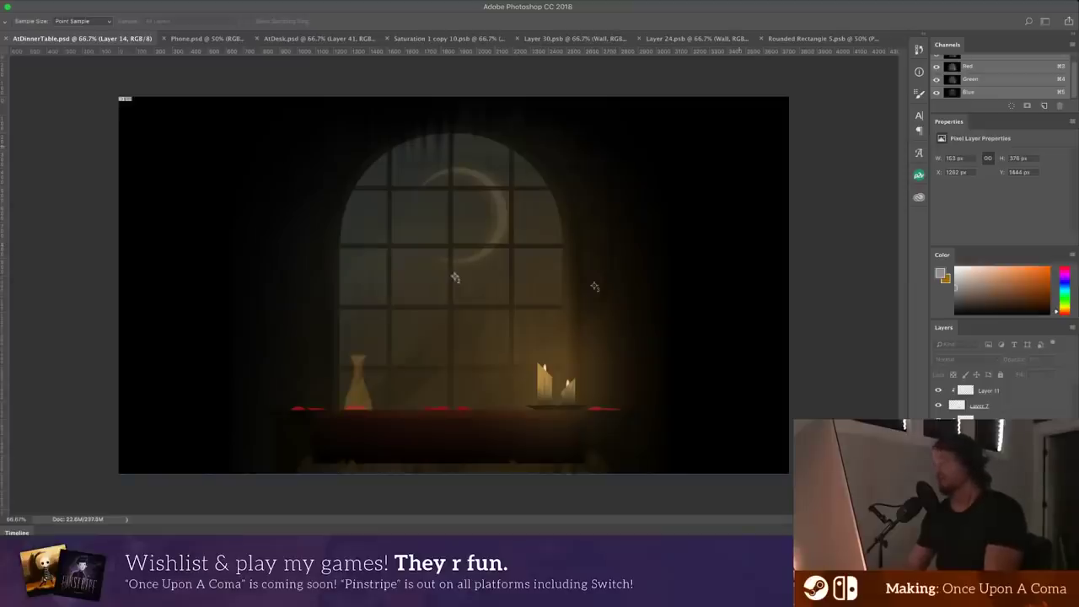
- Select both halves of the two-tone red petal and move it to the top of the stem in the vase
key(v)
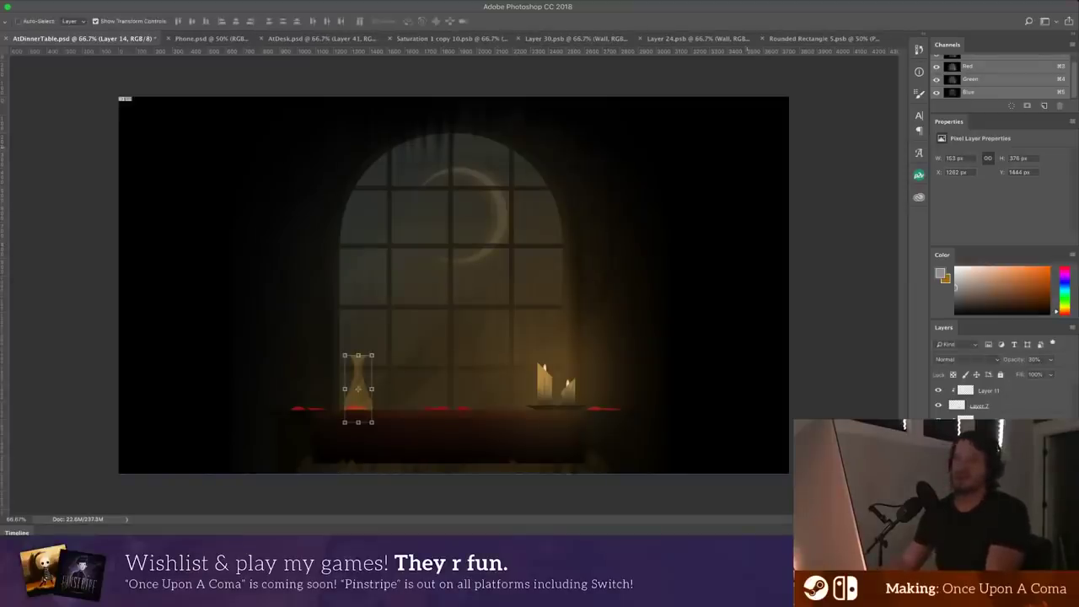
key(m)
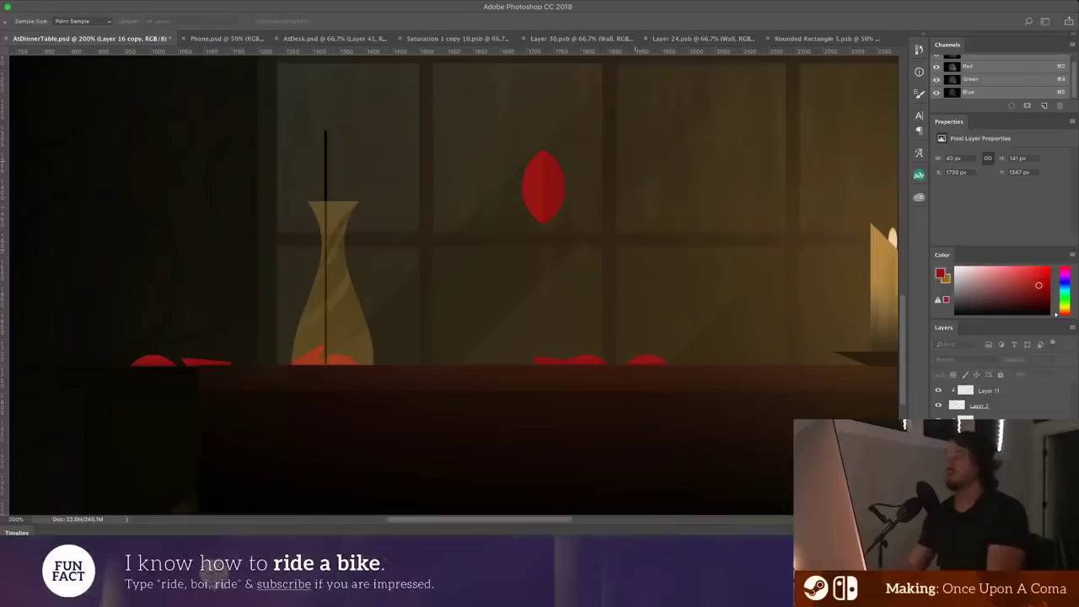
key(v)
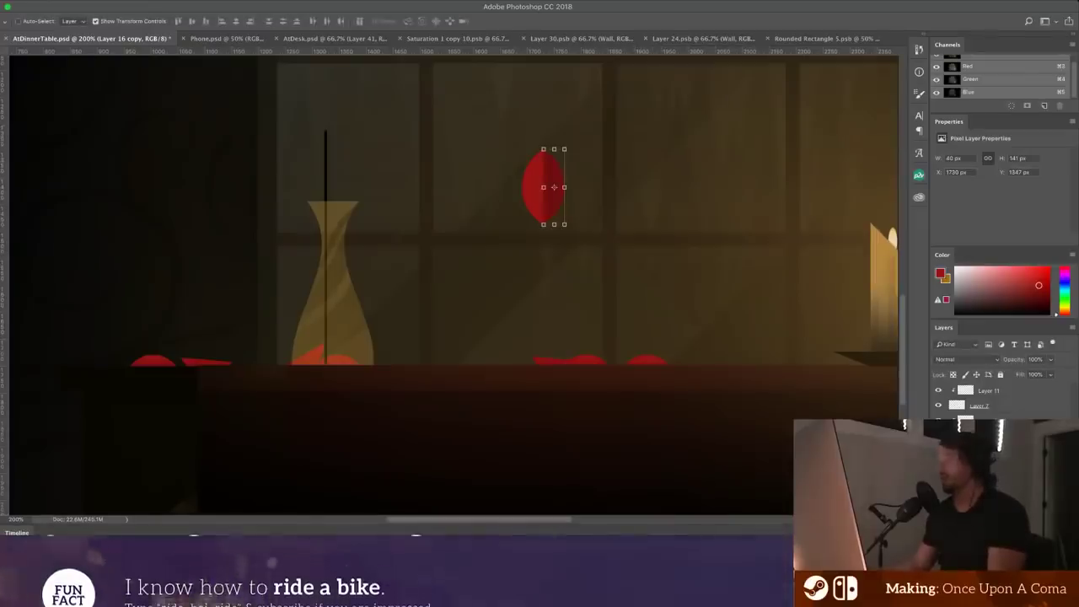
key(alt+shift+bracketleft)
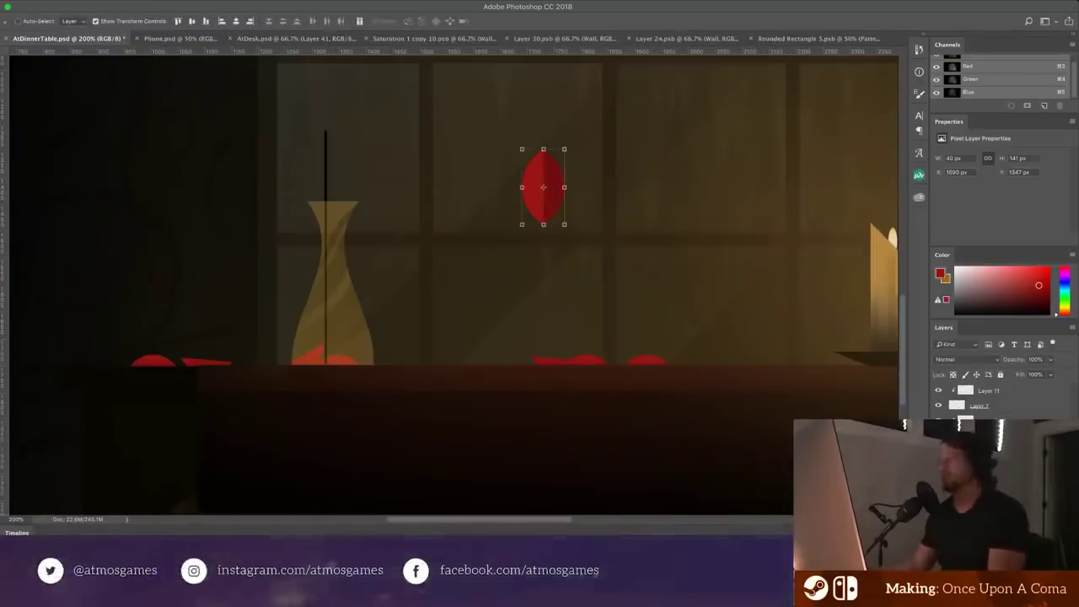
drag(543, 186, 356, 139)
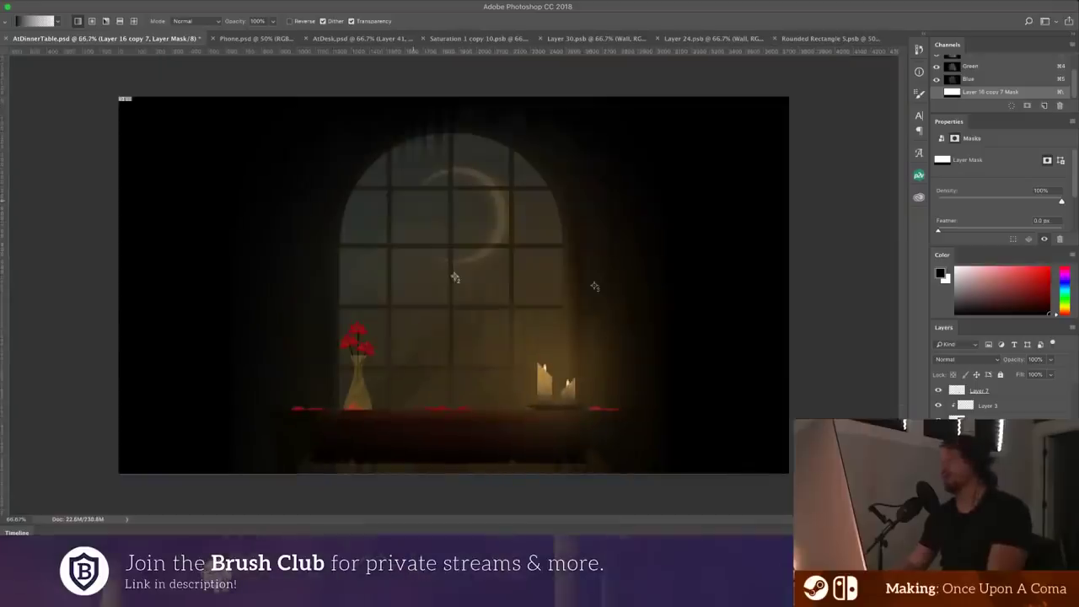
- Add a new layer just below the chair's layer for a wine glass standing between the vase and the chair
key(v)
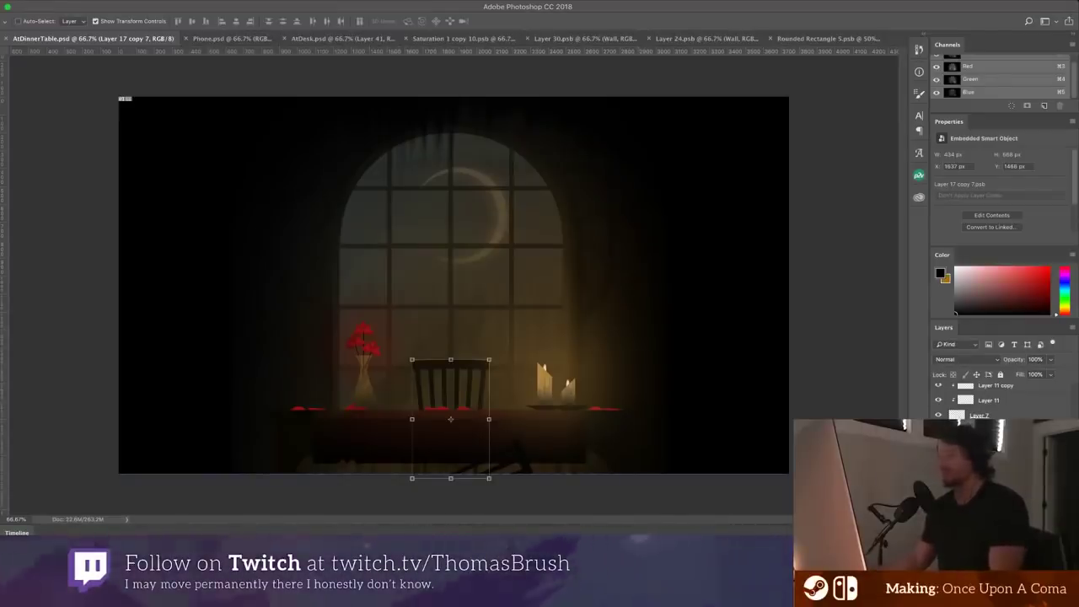
key(alt+[)
key(super+shift+alt+n)
key(super+plus)
key(super+plus)
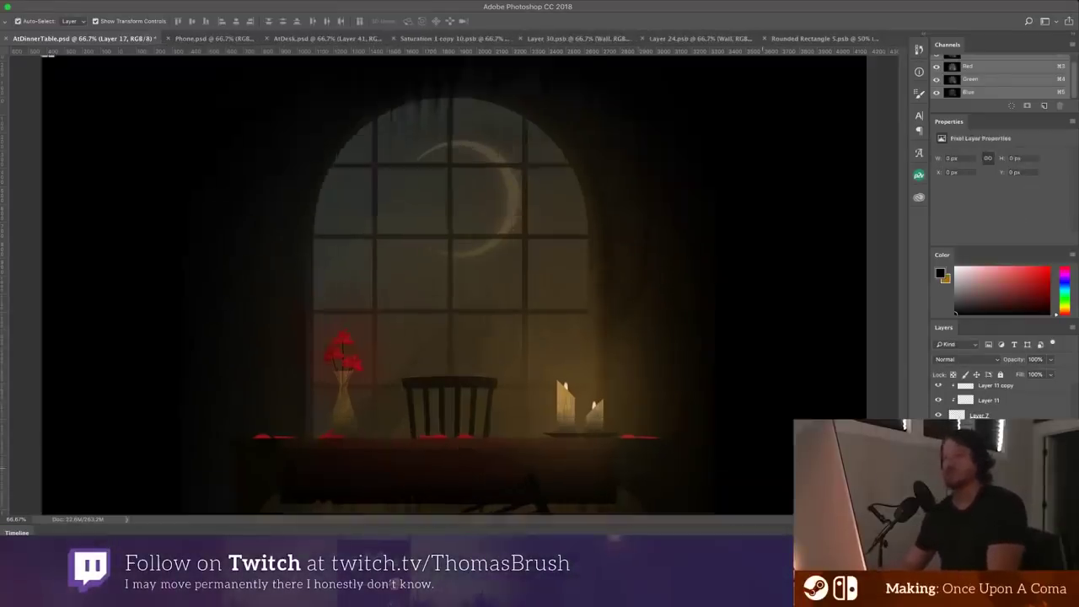
scroll(453, 285, down, 6)
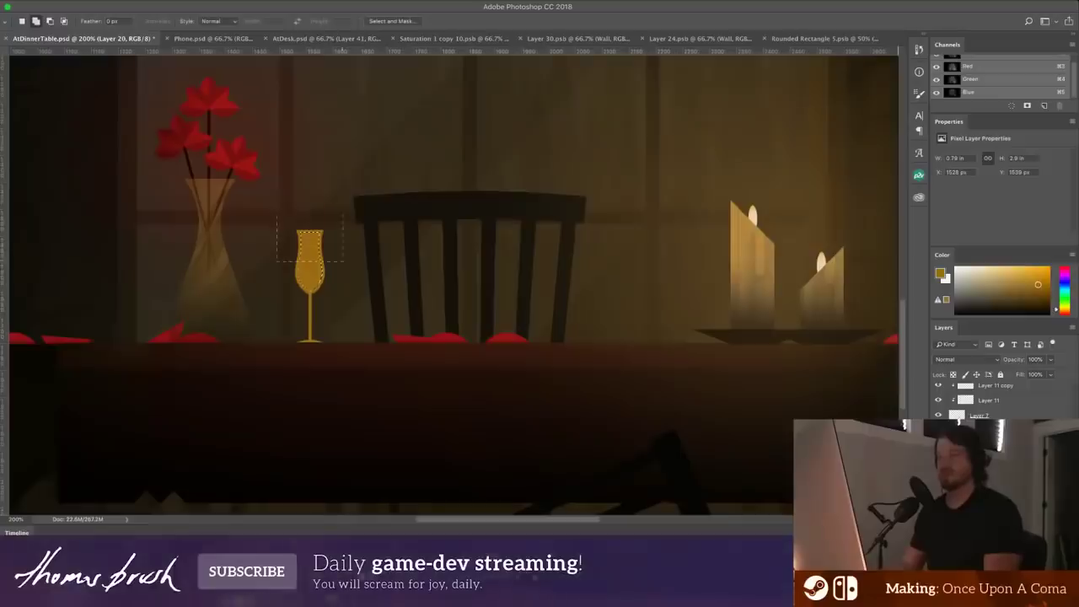
- Try filling the selected lower part of the golden wine glass with red sampled from the petals on the table
key(g)
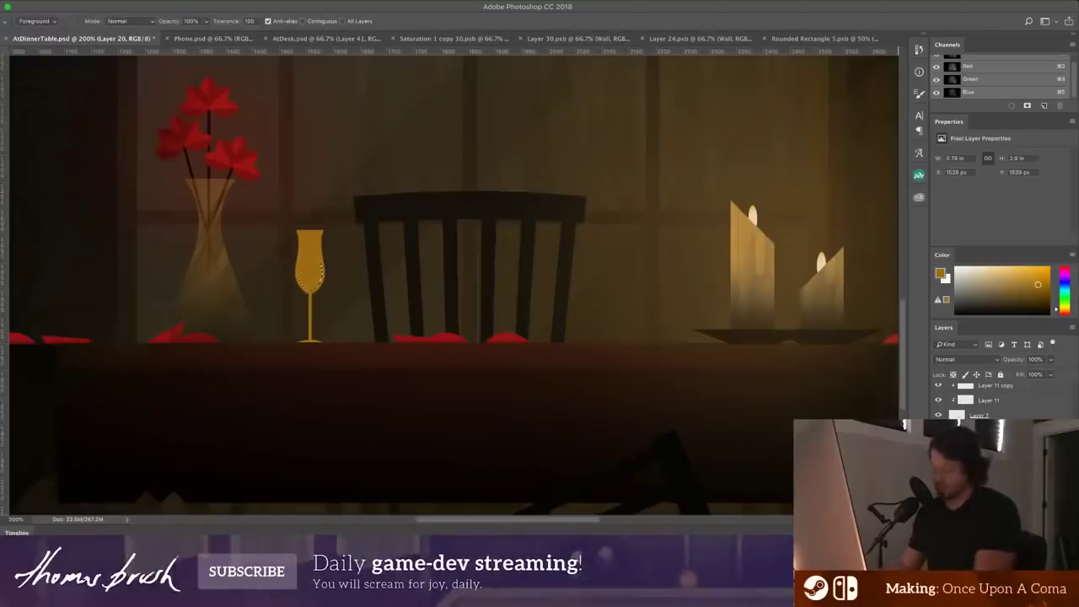
key(i)
click(453, 338)
key(g)
click(318, 278)
key(super+z)
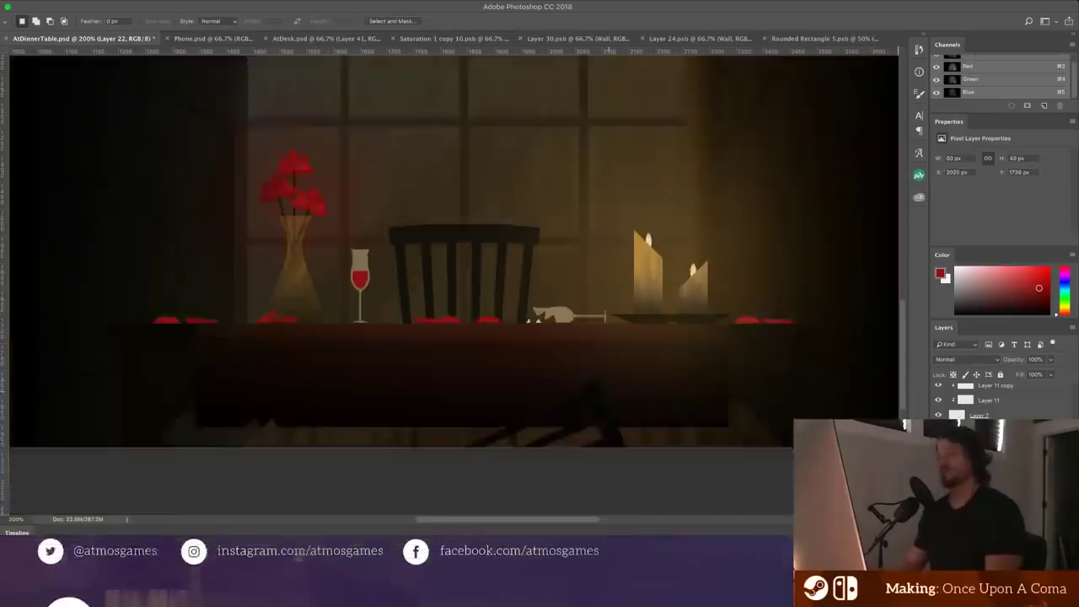
- Try scaling the framed portrait left of the arched window to about 206 by 240 px and moving it to the wall right of the window
key(super+minus)
key(super+minus)
key(v)
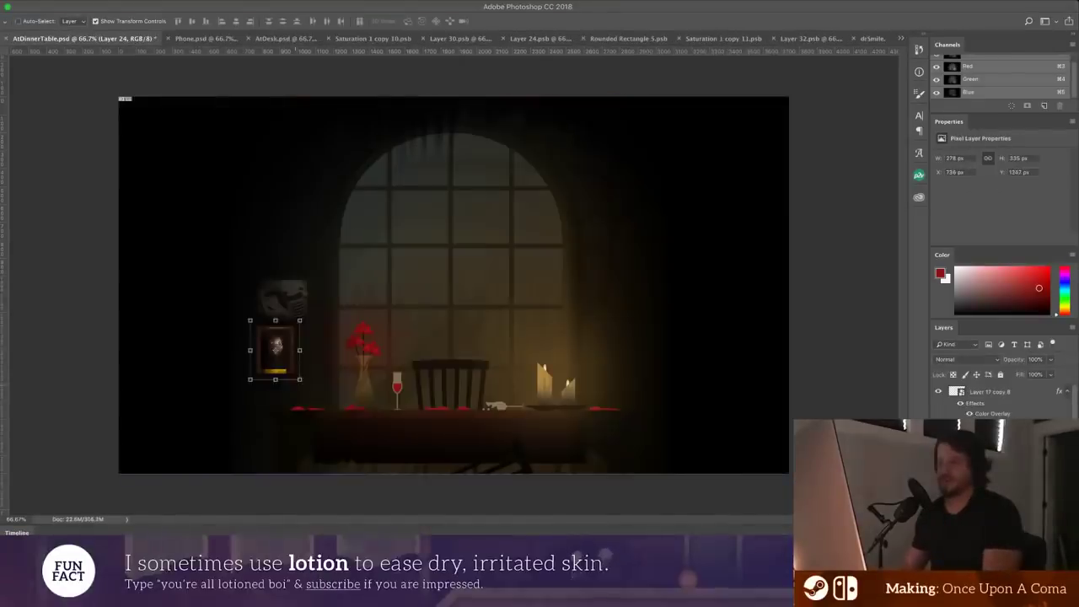
drag(298, 379, 318, 292)
key(Return)
key(super+z)
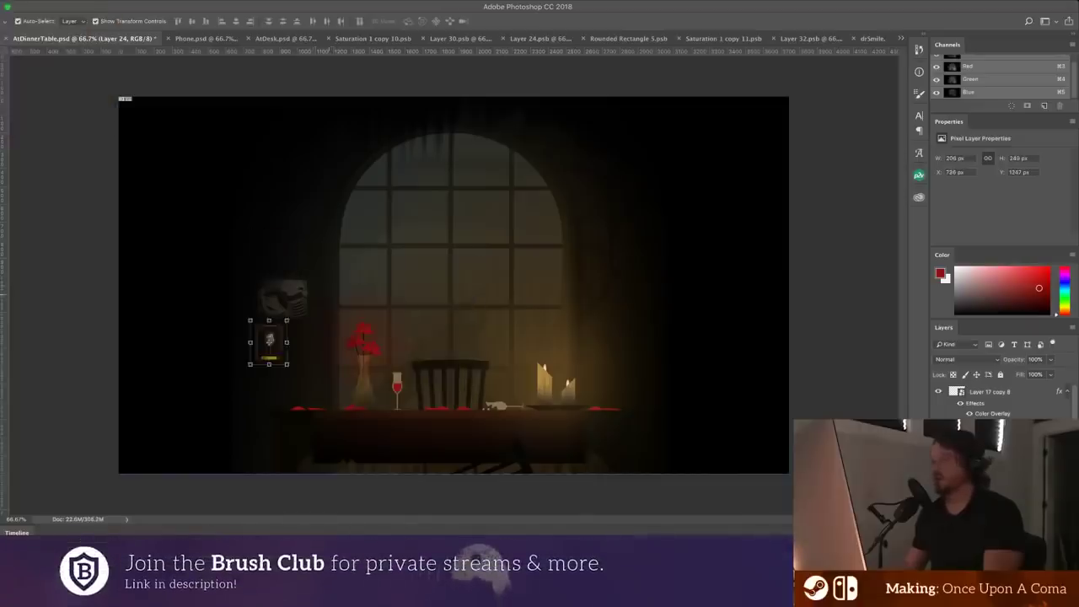
key(alt+super+z)
drag(272, 345, 620, 304)
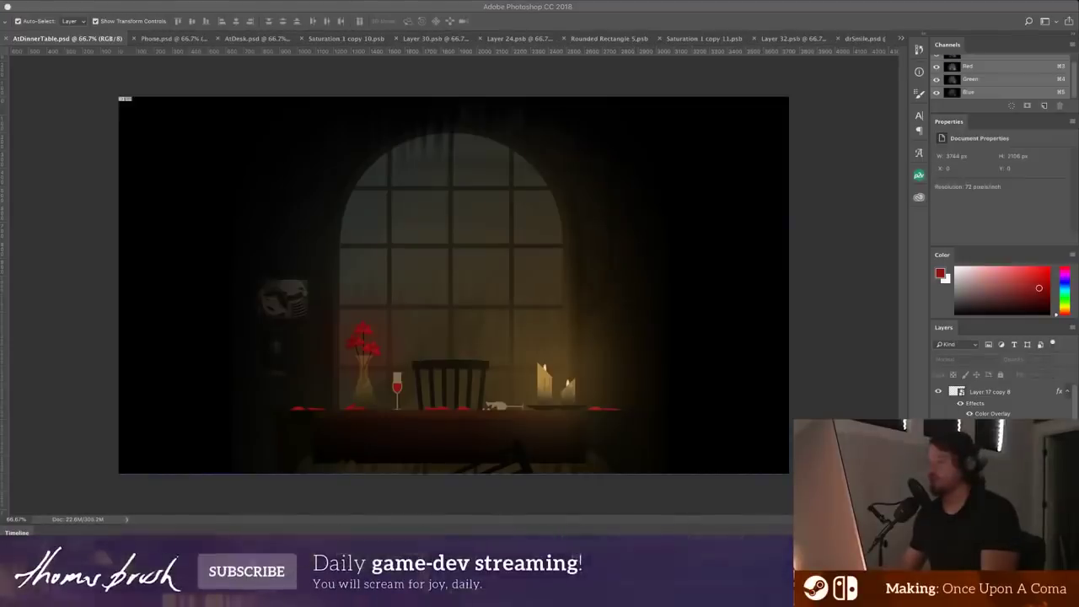
- Scale the pasted paper sheets to about 387 by 445 px and place them on the wall right of the window, above the candles
drag(504, 226, 405, 337)
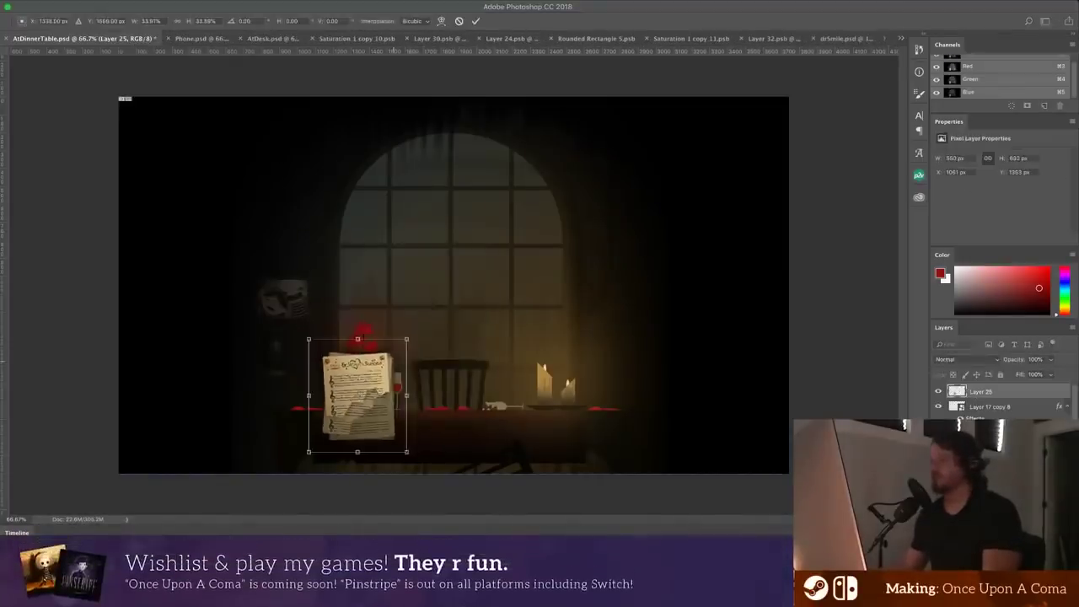
drag(358, 392, 612, 325)
mouse_move(675, 288)
mouse_down()
mouse_move(684, 273)
mouse_move(660, 297)
mouse_up()
drag(633, 323, 628, 319)
key(Return)
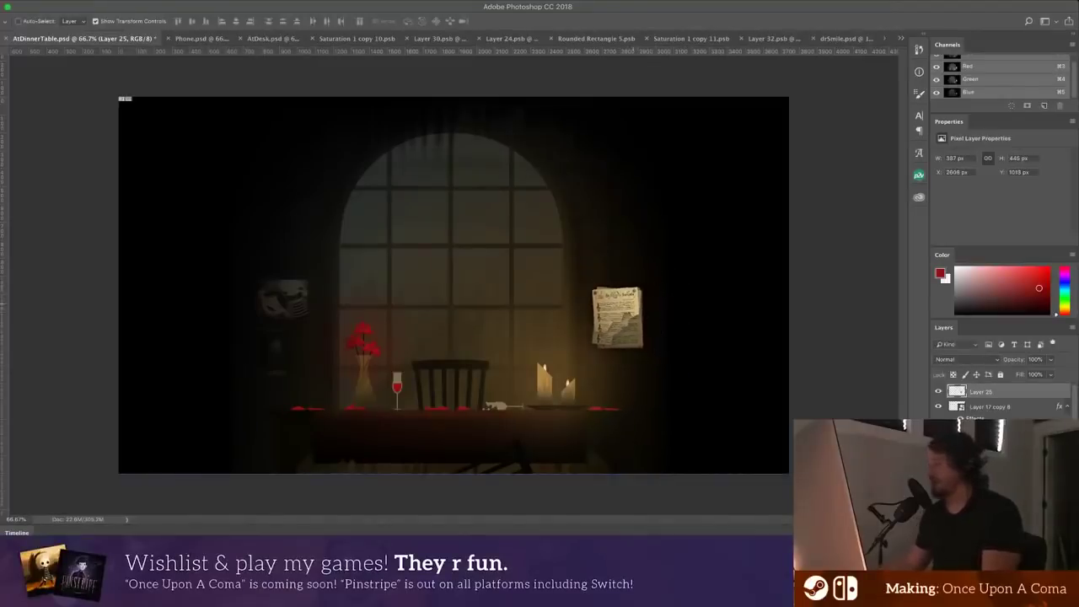
- Fade the paper sheets on the wall to 27% opacity, deselect their layer and save the document
key(i)
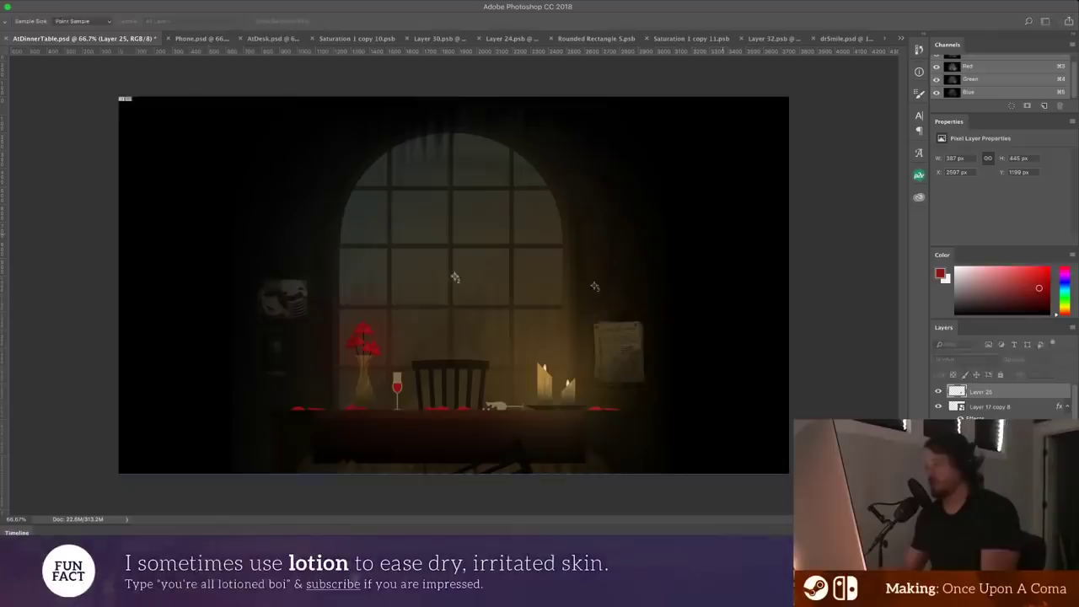
key(v)
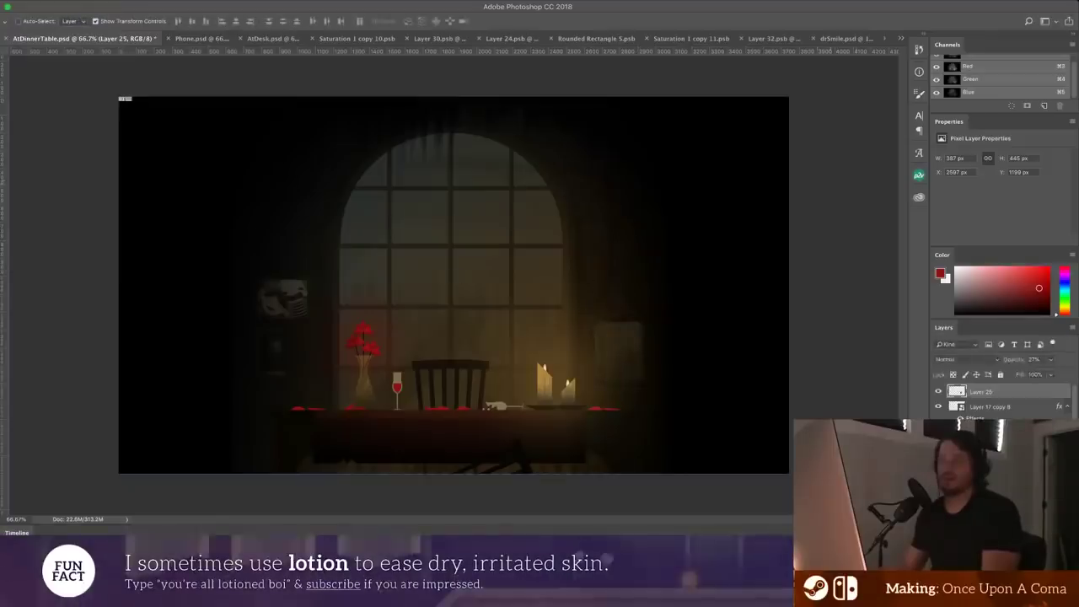
super+click(817, 202)
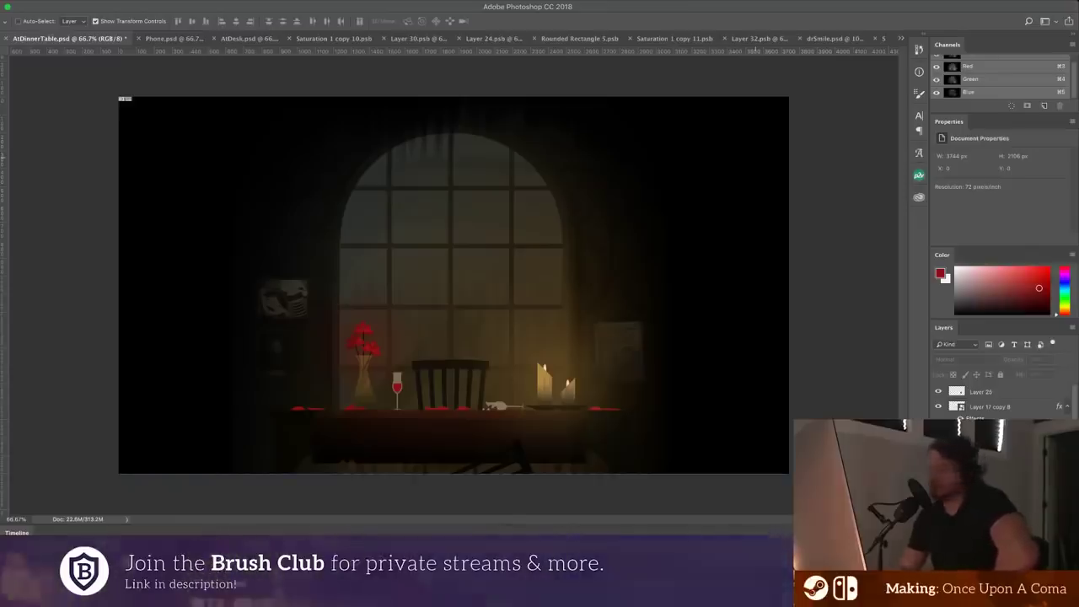
key(super+s)
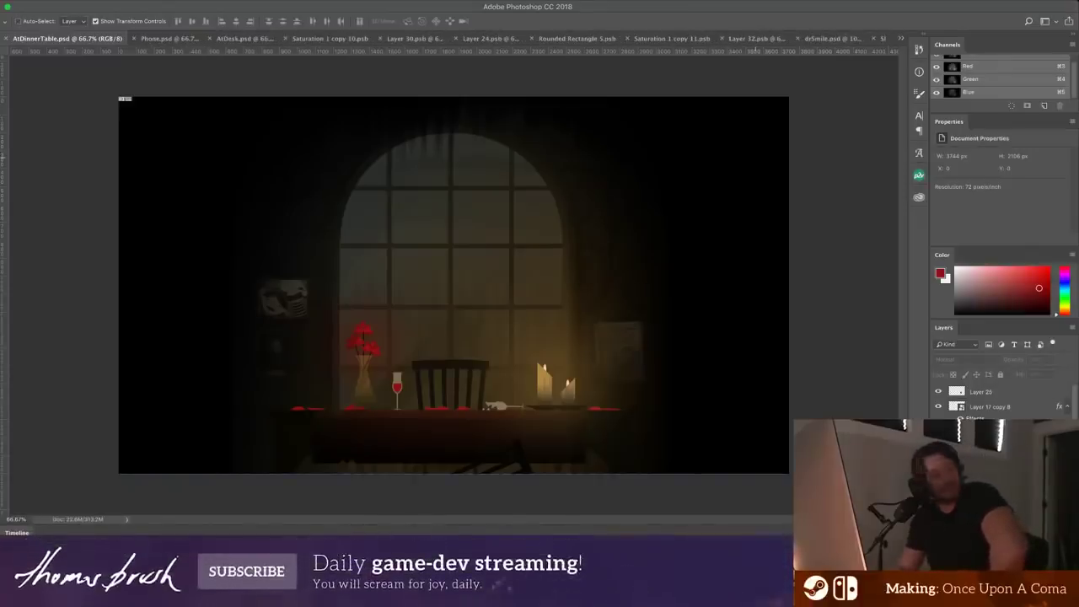